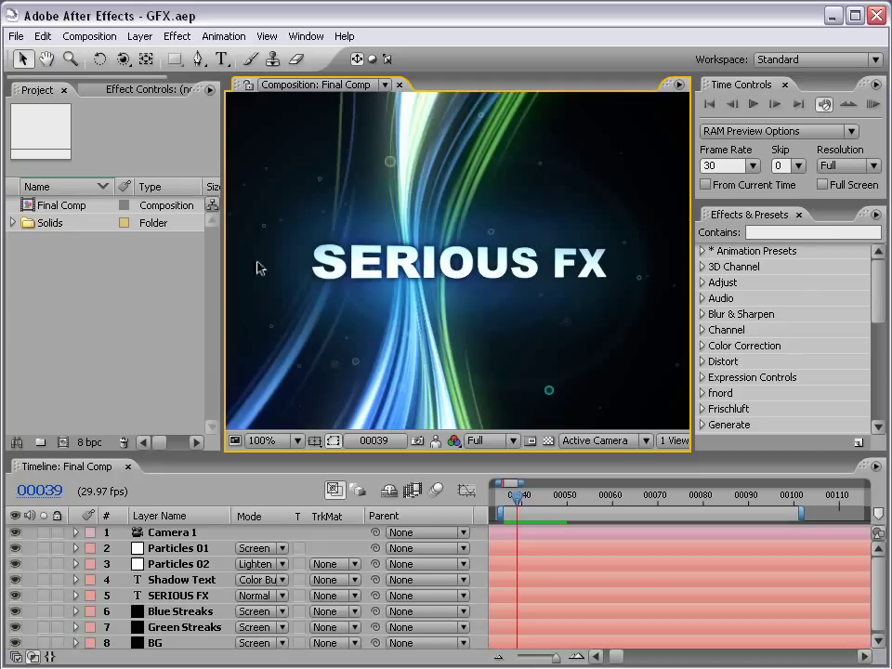
Create a new NTSC DV composition, Comp 1, at 720x480 with 300 frames
click(89, 35)
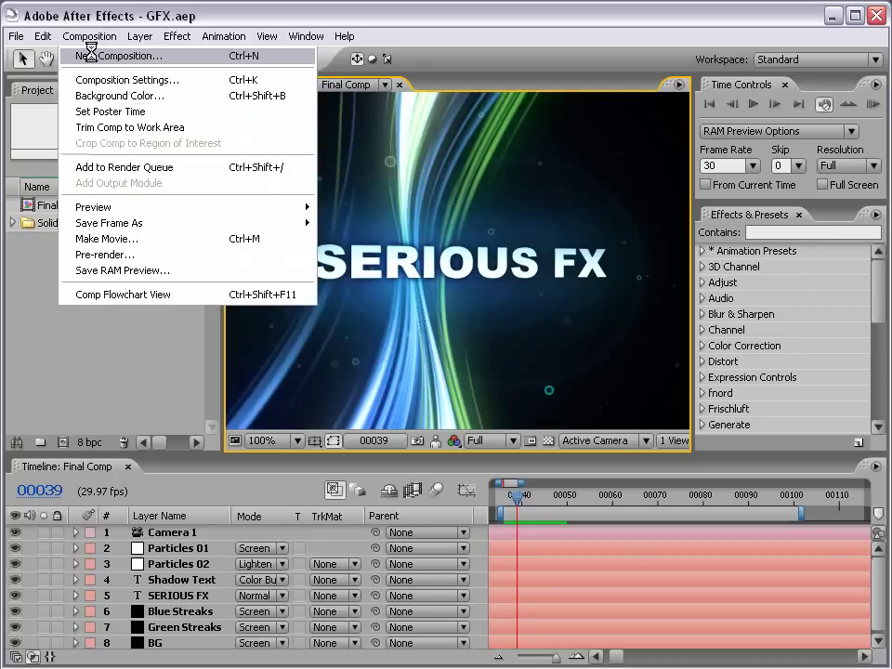
click(90, 56)
click(445, 234)
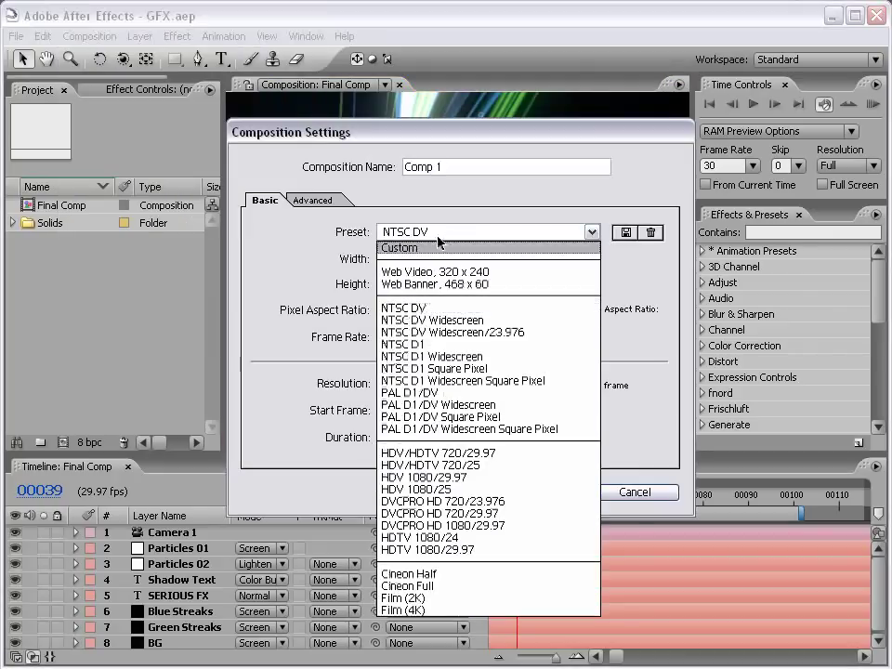
click(432, 312)
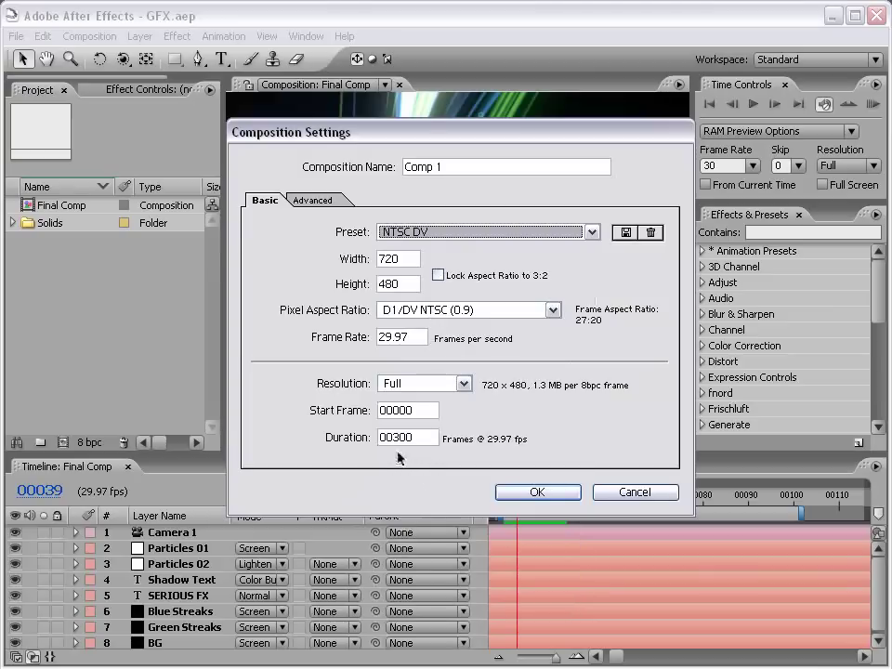
click(538, 492)
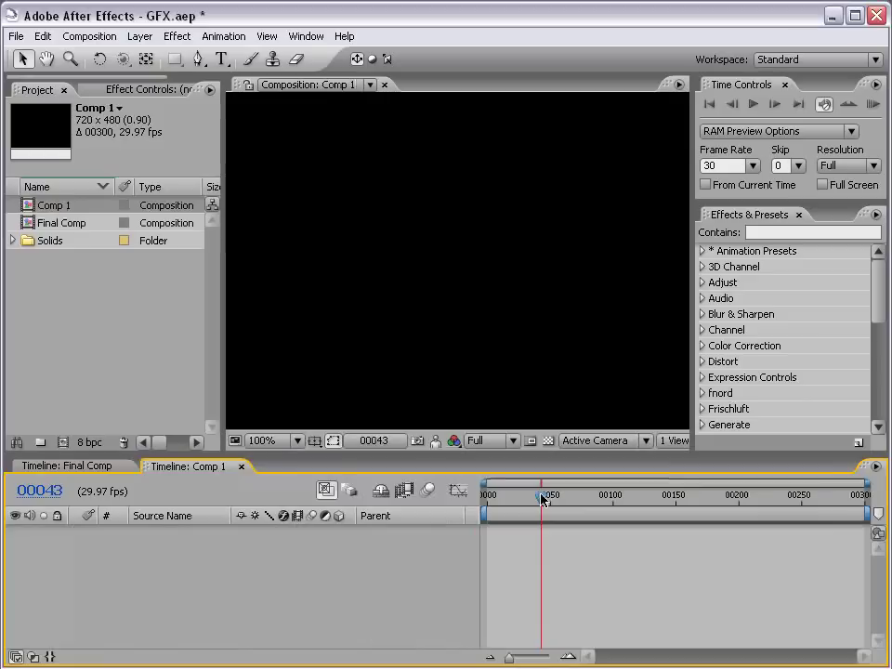
Add a 'SERIOUS FX' text layer centred in Comp 1
click(221, 58)
click(447, 259)
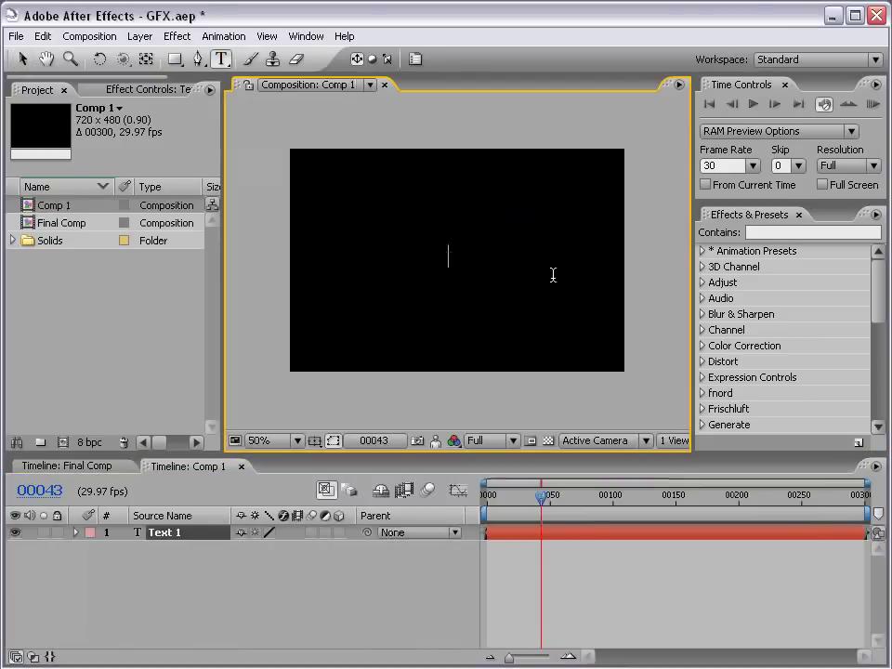
text(SERIOUS FX)
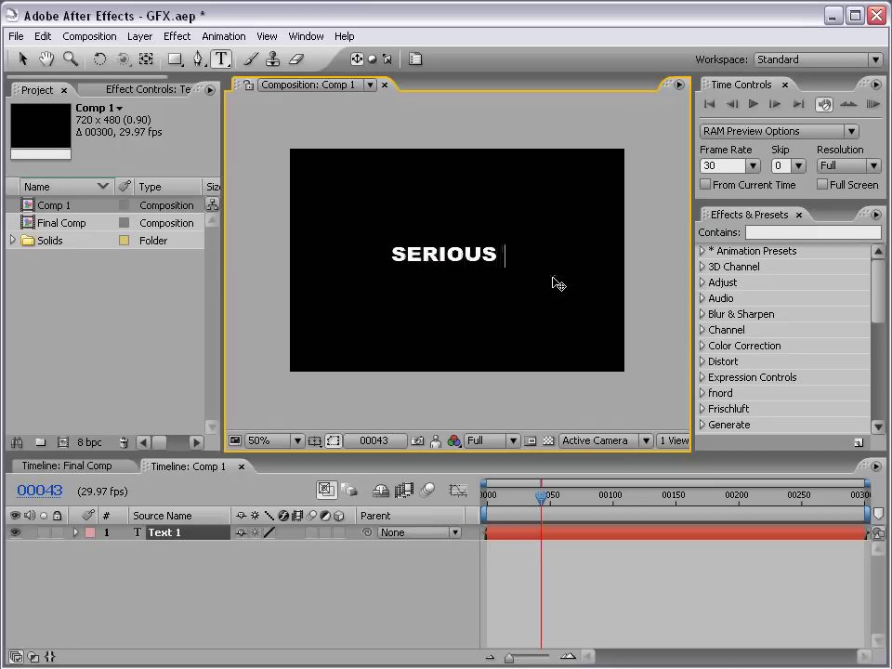
click(23, 58)
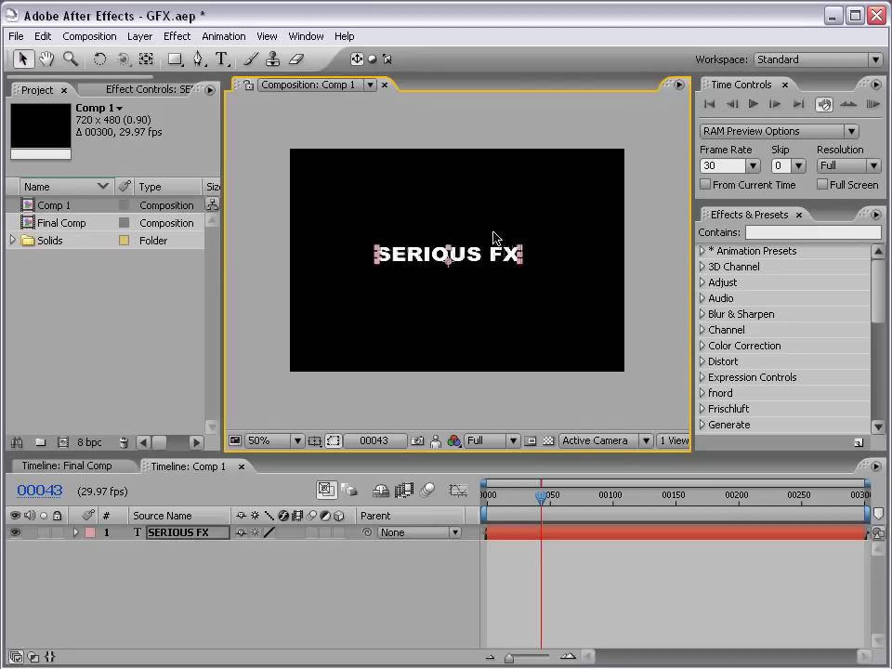
click(523, 289)
drag(484, 262, 487, 267)
click(488, 315)
key(period)
key(comma)
Add a 300×600 grey solid layer to Comp 1
click(139, 36)
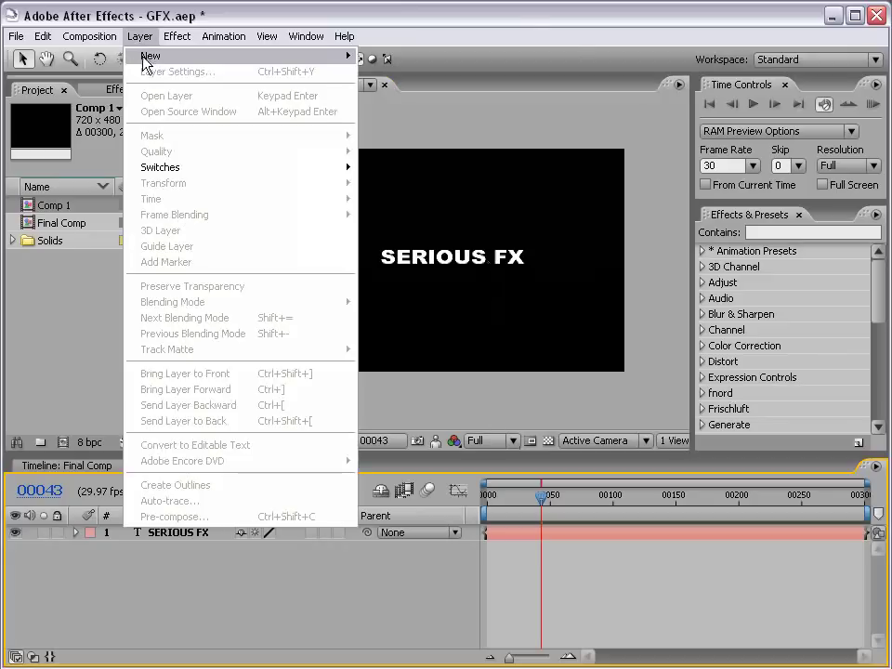
mouse_move(150, 56)
click(426, 74)
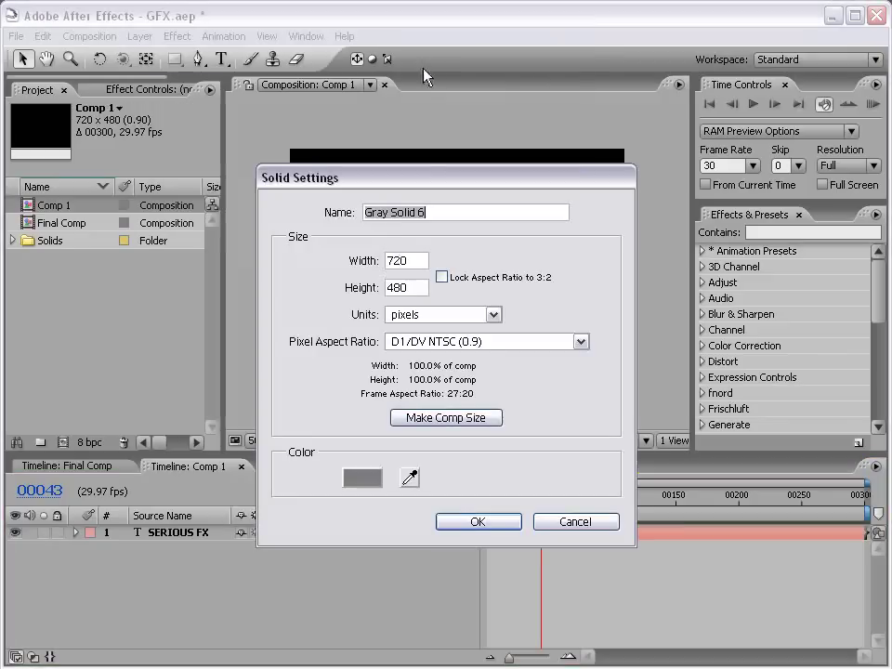
key(Tab)
text(300)
key(Tab)
text(600)
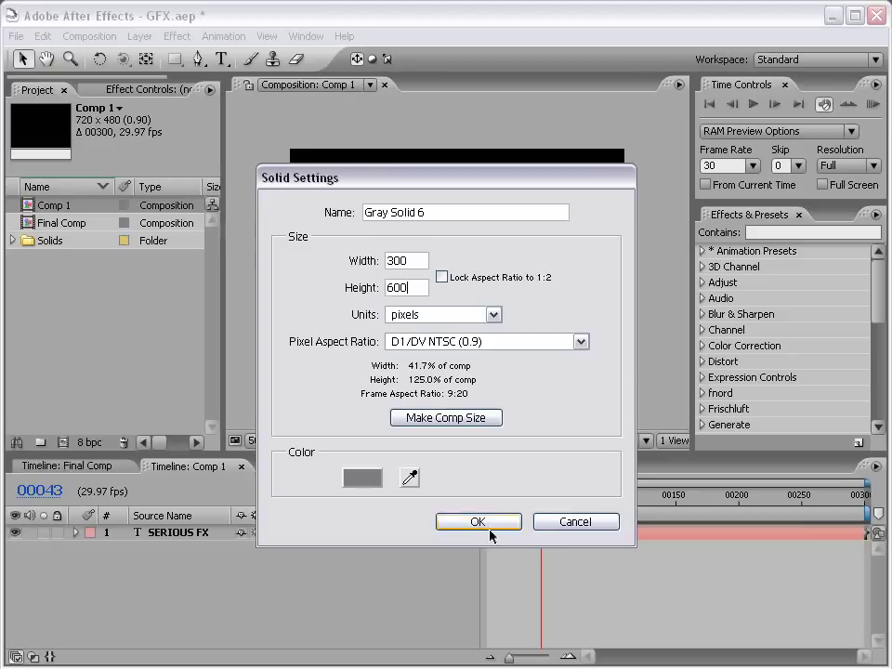
click(490, 526)
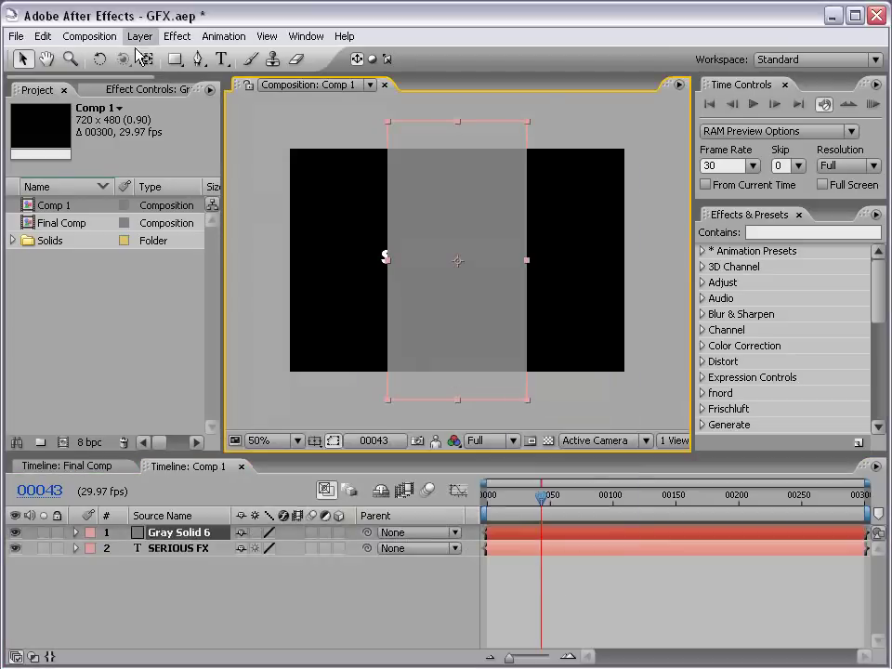
Apply Fractal Noise from Noise & Grain to the grey solid
click(177, 38)
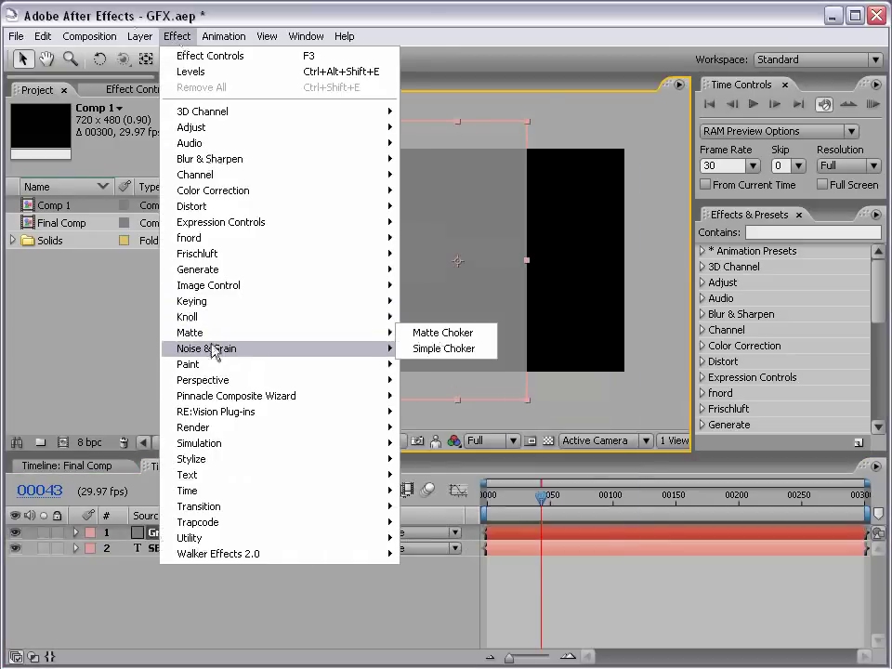
mouse_move(213, 350)
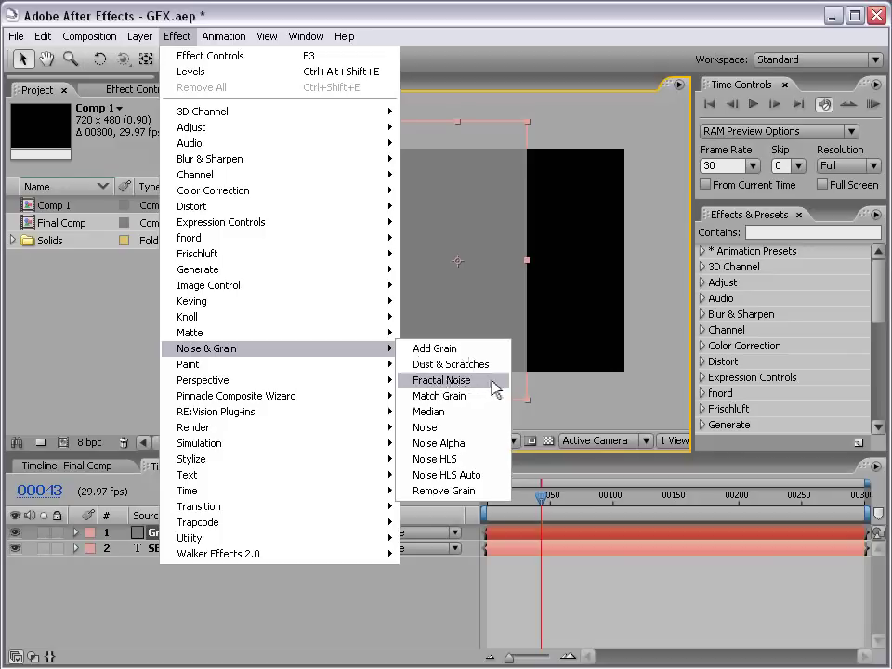
click(441, 380)
drag(223, 282, 314, 284)
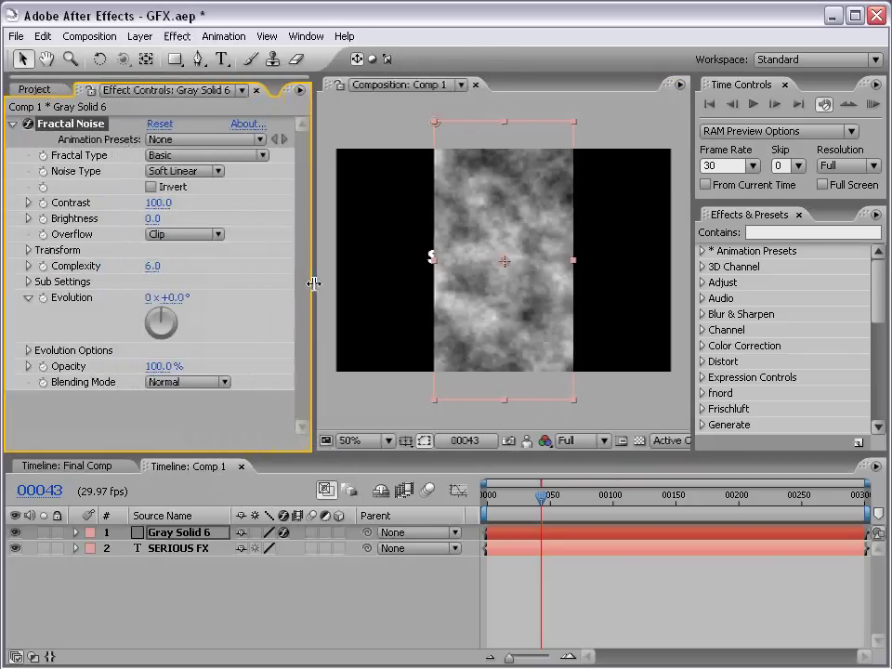
Turn off the noise's Uniform Scaling and set Scale Height to 3000
click(29, 251)
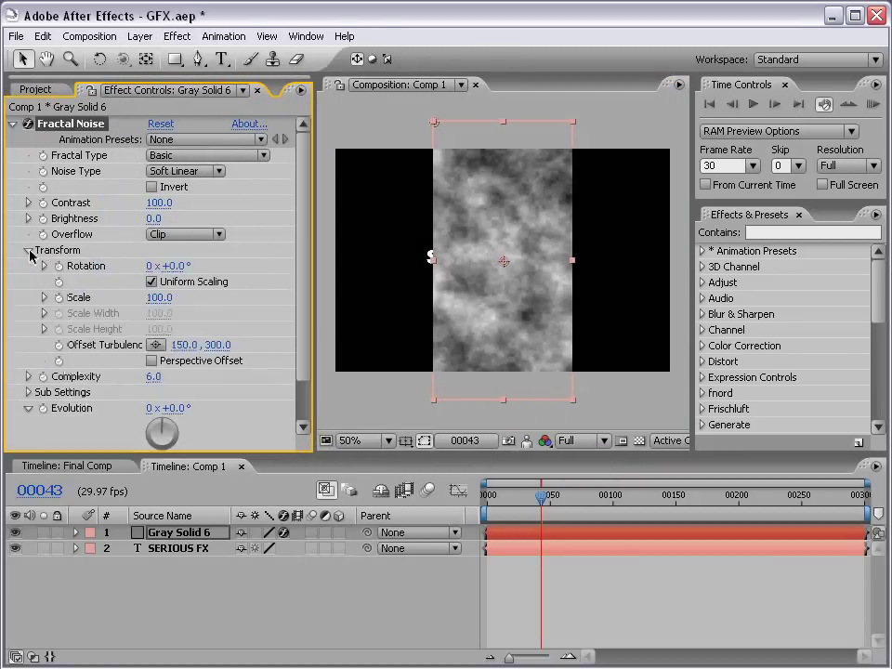
click(151, 282)
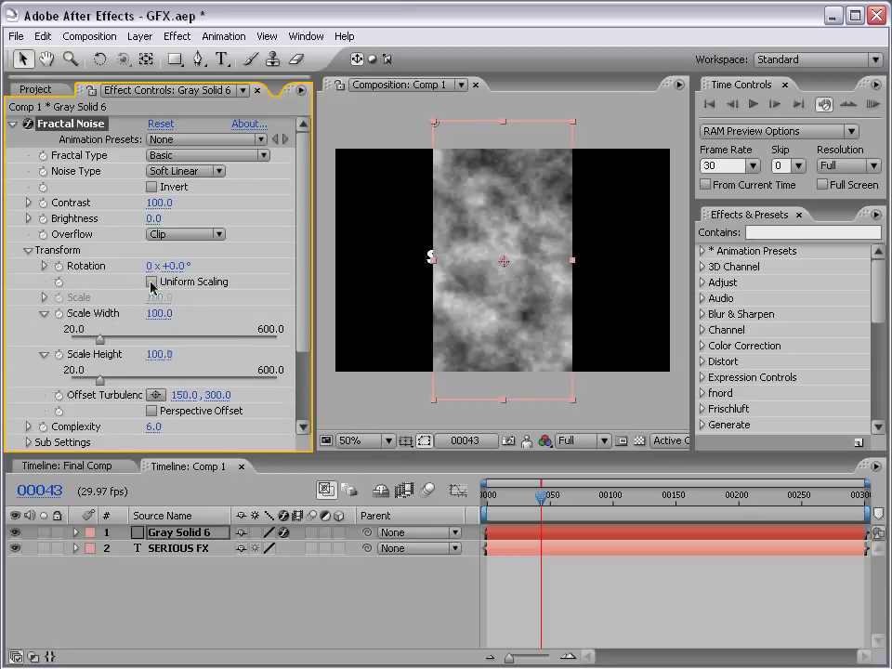
drag(101, 339, 91, 341)
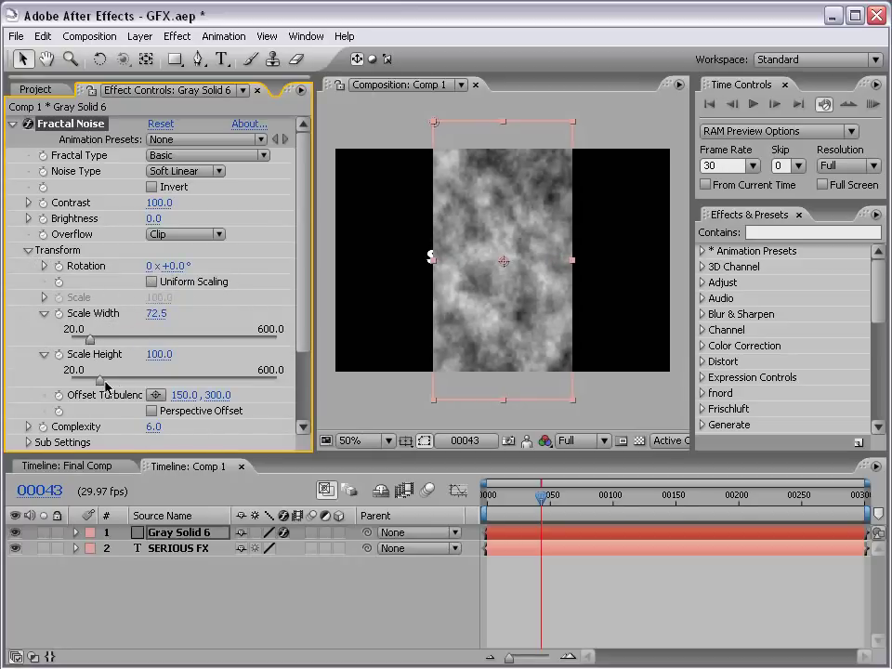
click(158, 354)
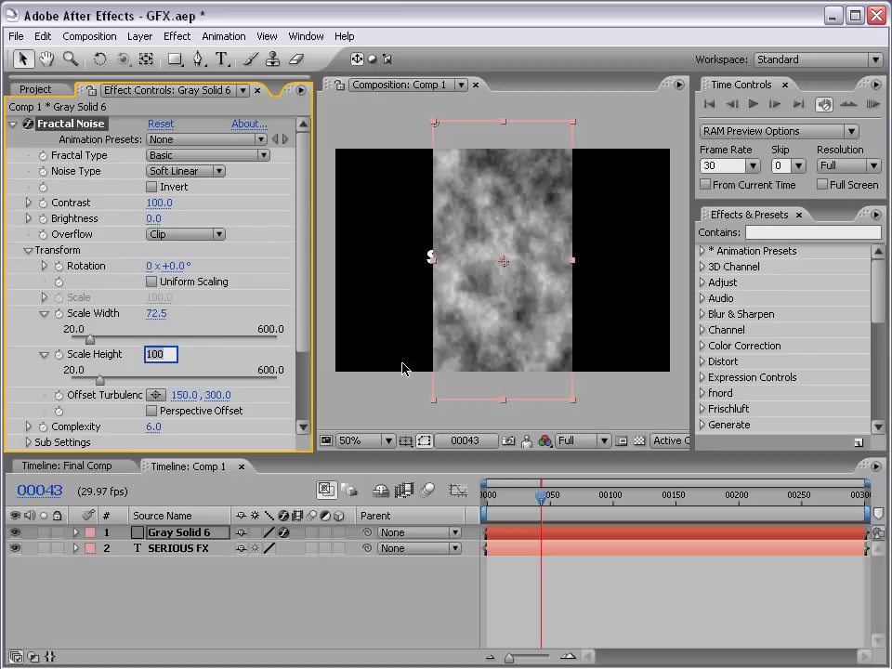
text(3000.0)
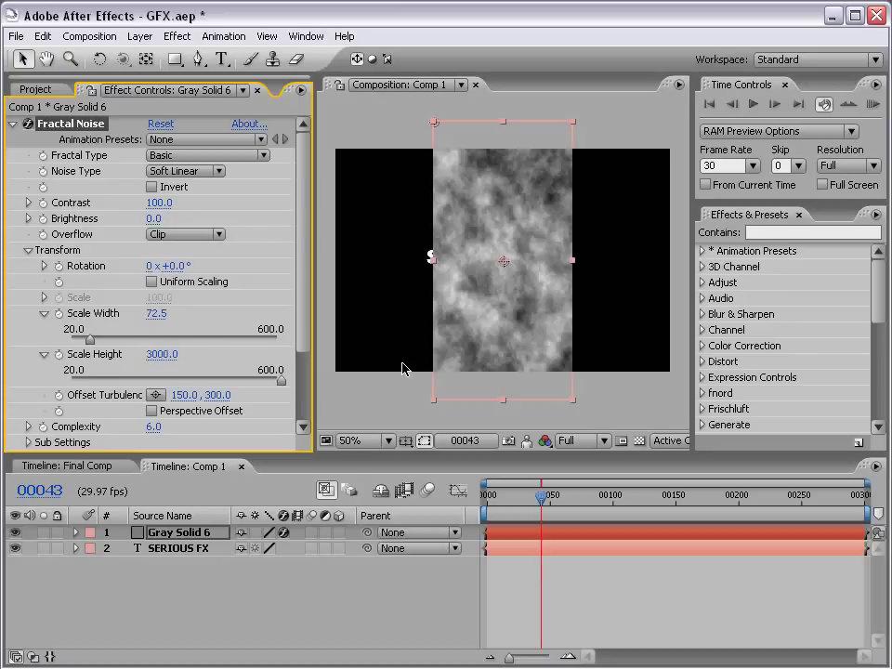
key(Return)
Settle the noise scale at Width 75 and Height 3000 after trying other heights
mouse_move(281, 381)
mouse_down()
mouse_move(191, 379)
mouse_move(278, 379)
mouse_up()
click(154, 354)
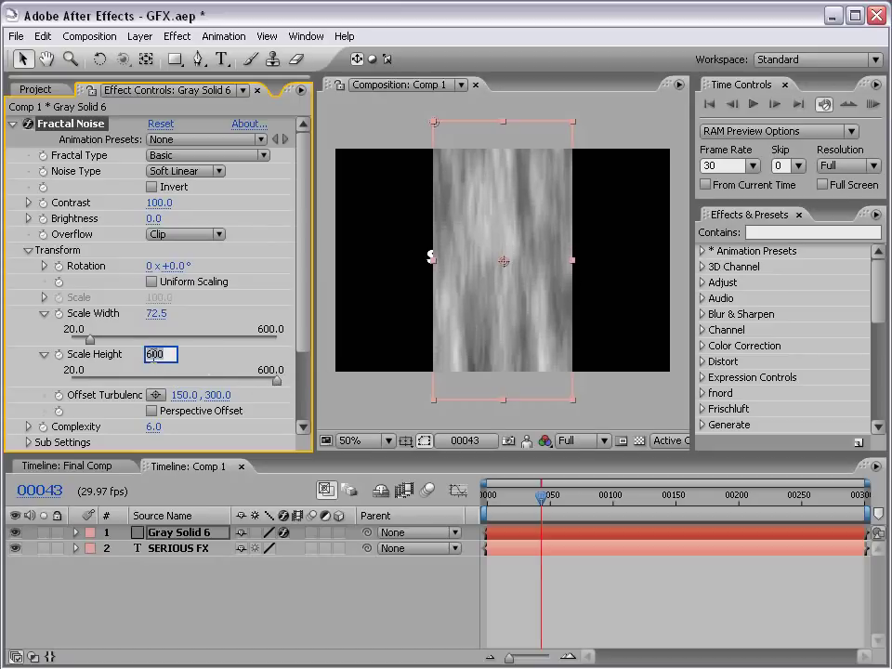
text(2500)
key(Return)
click(154, 359)
text(2600)
key(Return)
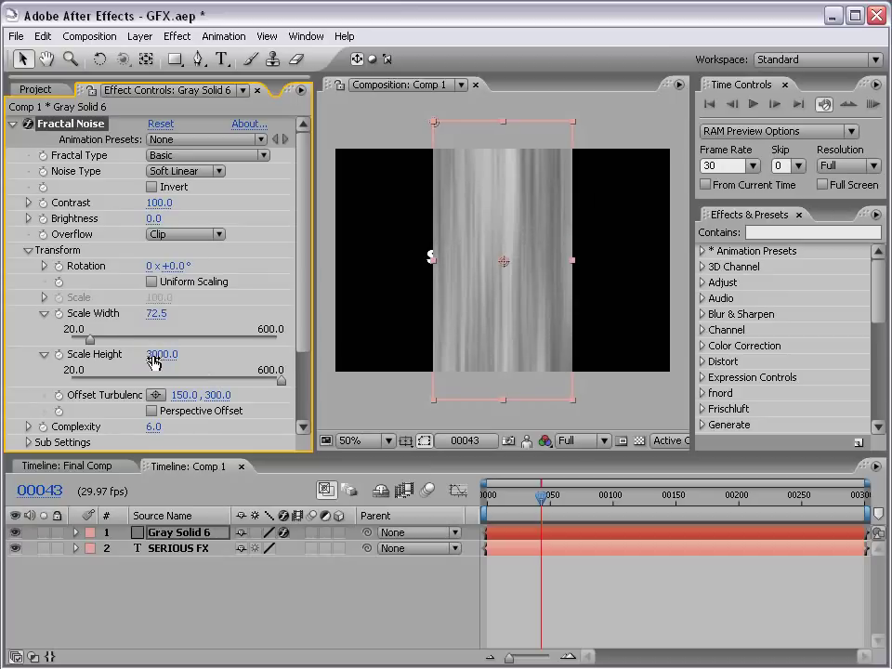
mouse_move(91, 344)
mouse_down()
mouse_move(103, 346)
mouse_move(95, 345)
mouse_up()
click(154, 317)
text(75)
key(Return)
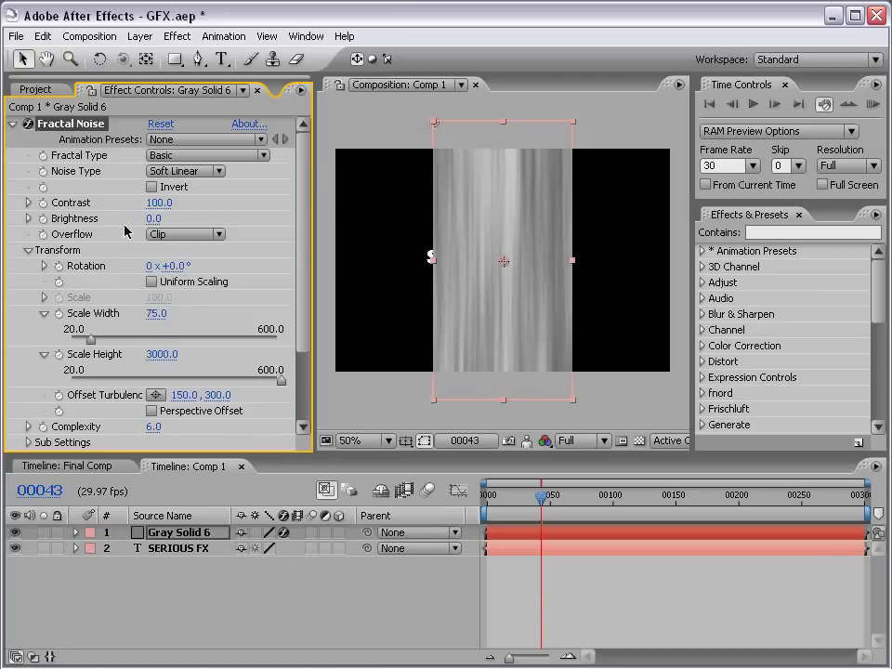
Raise the noise Contrast to 500 and drop Brightness to -85
drag(158, 203, 256, 197)
click(163, 203)
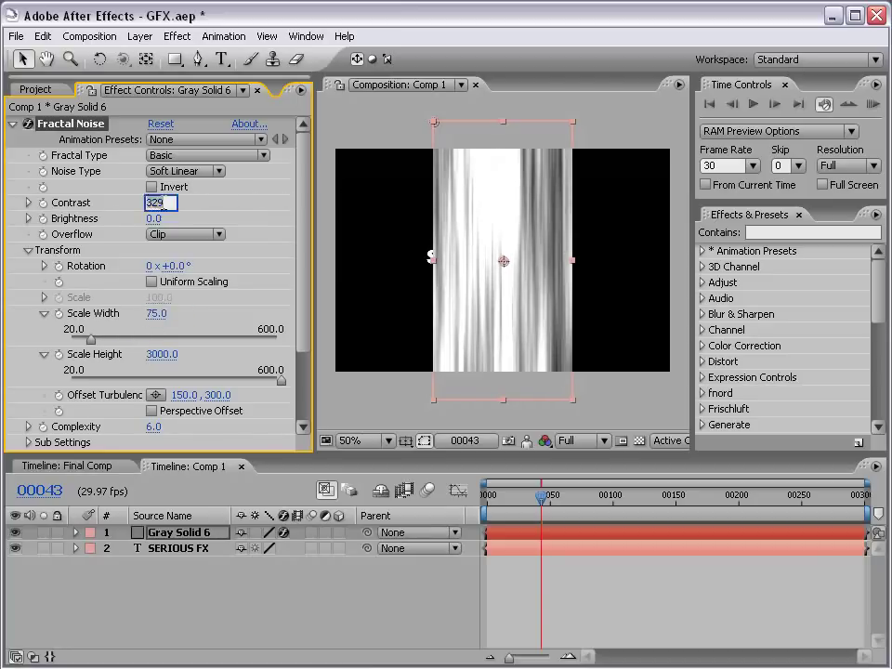
text(500)
key(Return)
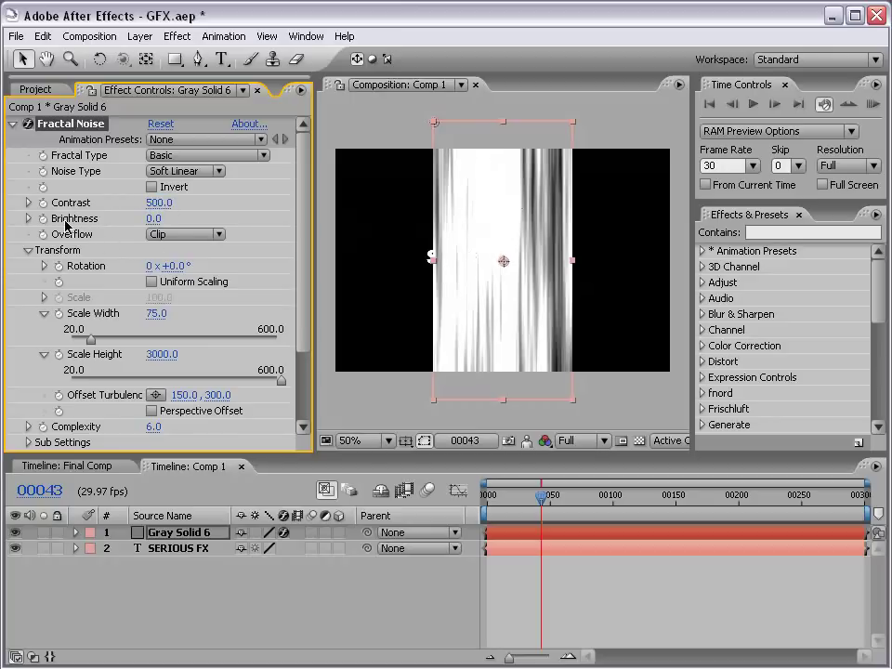
drag(154, 218, 78, 220)
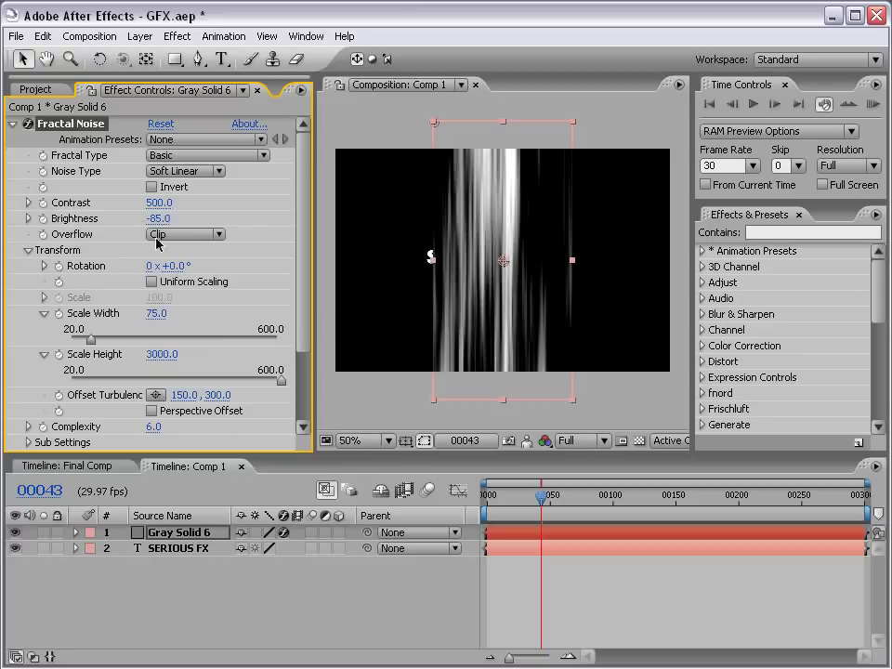
click(519, 556)
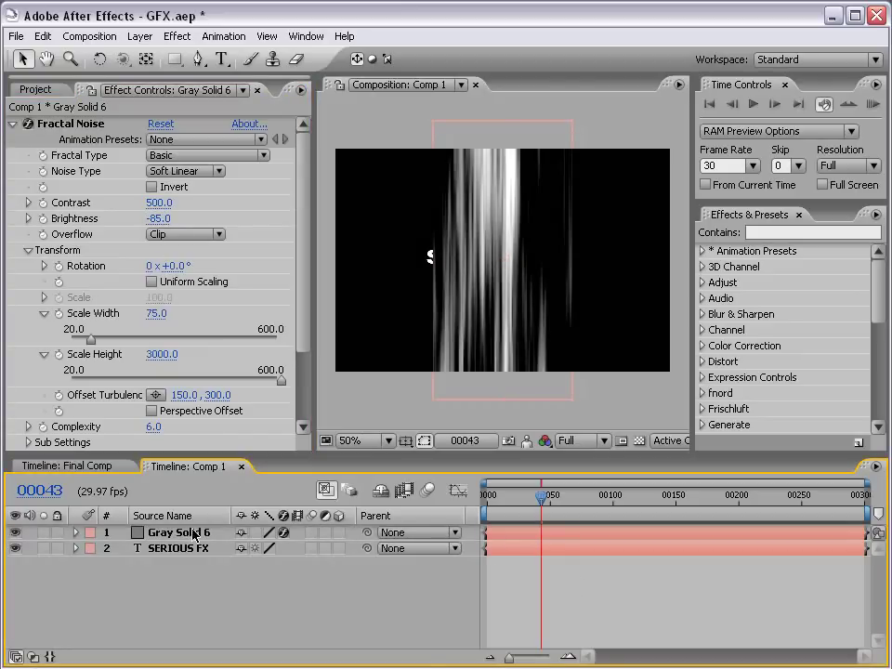
Keyframe Evolution at 0x on frame 0 and 1x on frame 200, then scrub to preview
drag(544, 503, 484, 503)
drag(303, 312, 296, 383)
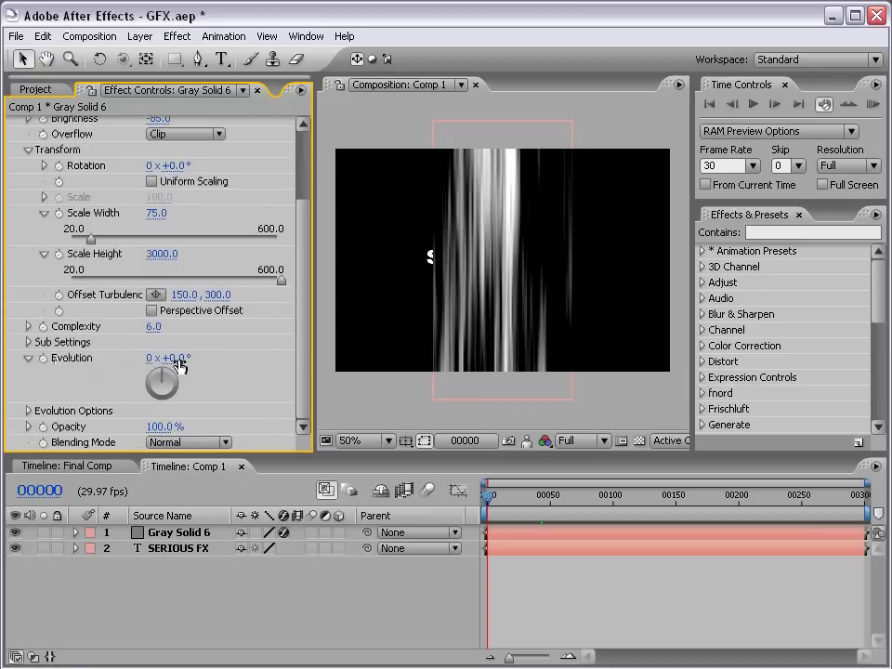
drag(176, 358, 890, 358)
key(ctrl+z)
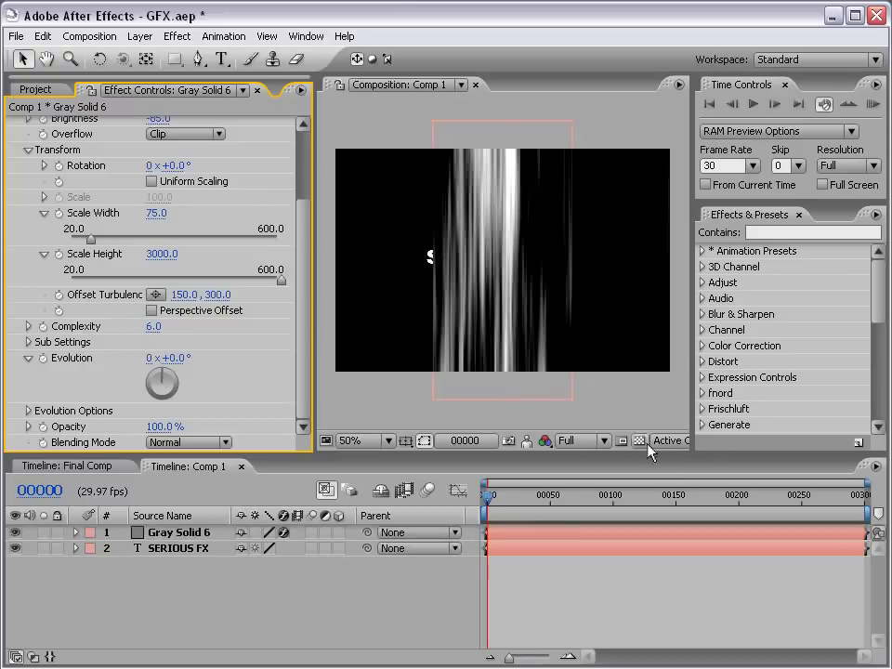
click(42, 358)
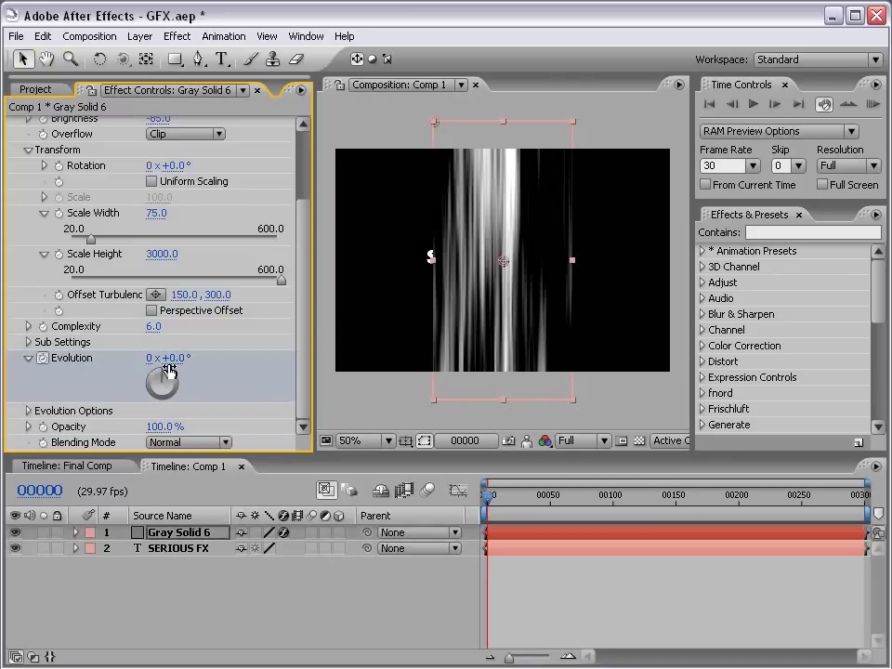
drag(544, 502, 739, 533)
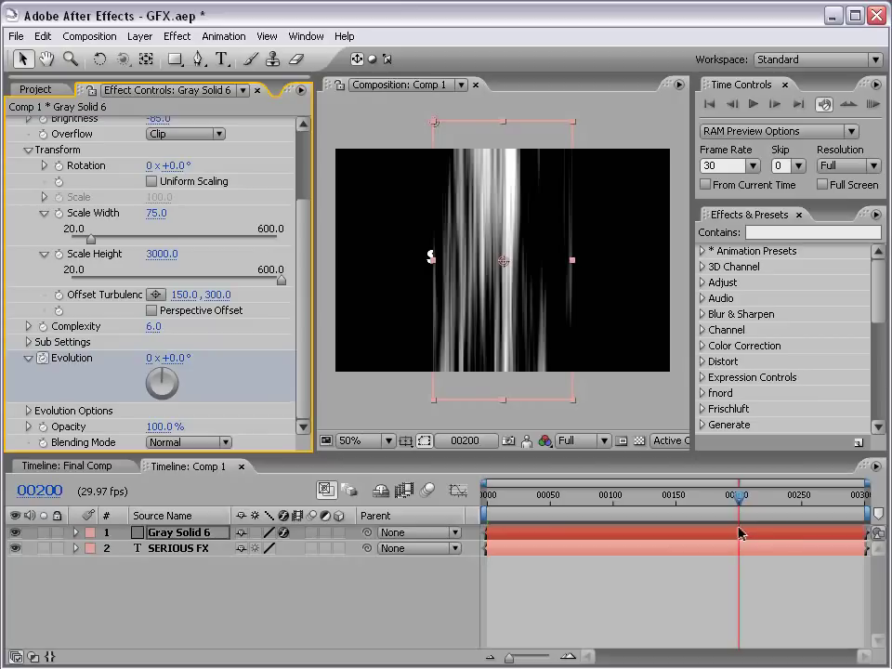
click(150, 358)
text(1)
key(Return)
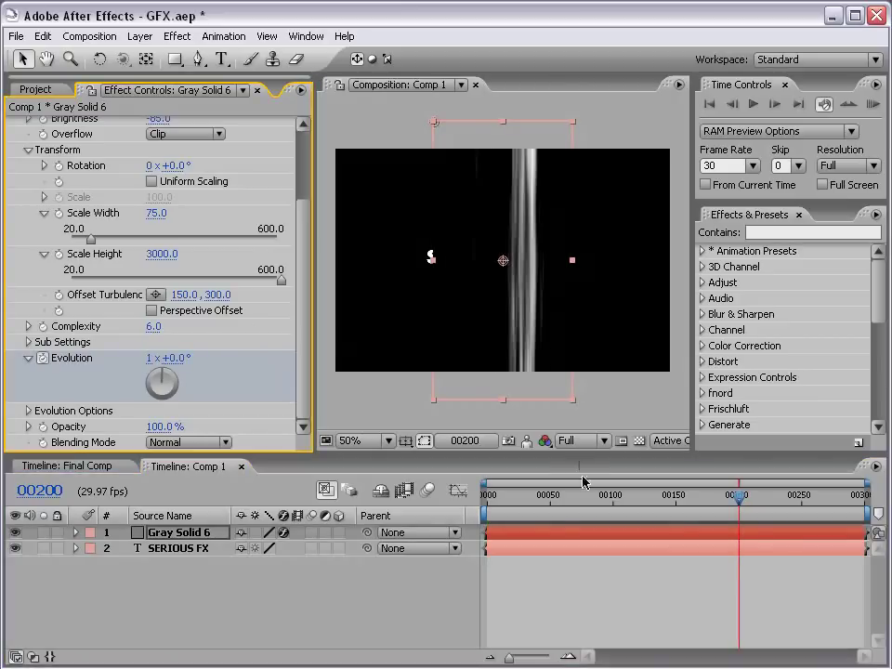
drag(507, 494, 484, 499)
Apply Distort > Bezier Warp to the streak layer
click(178, 36)
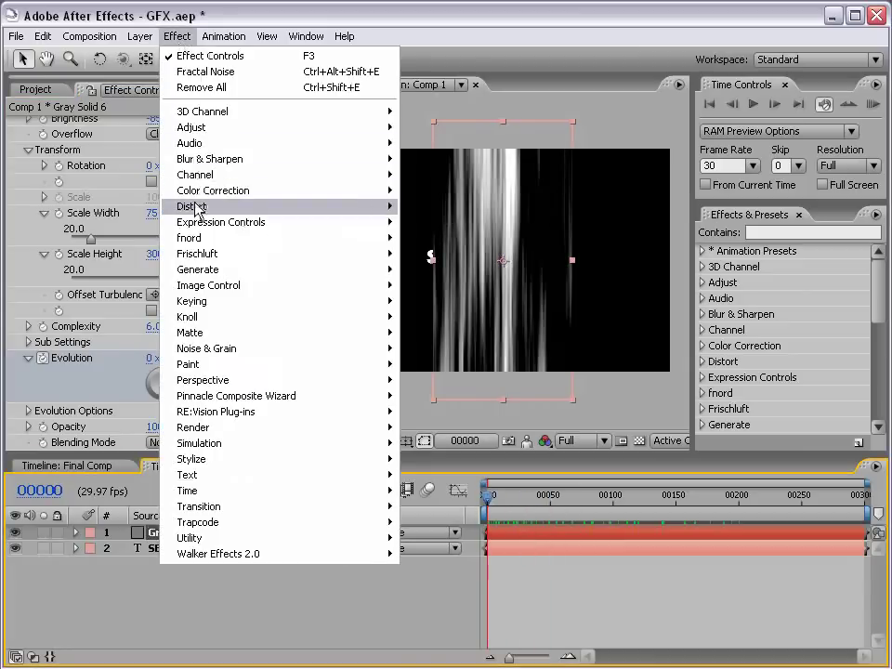
mouse_move(372, 206)
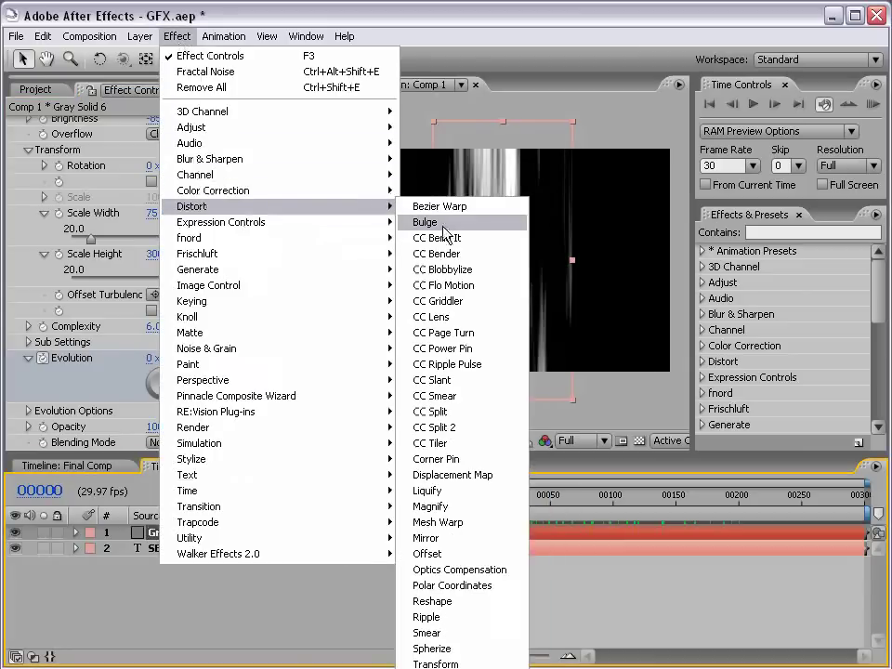
click(497, 208)
drag(488, 451, 489, 515)
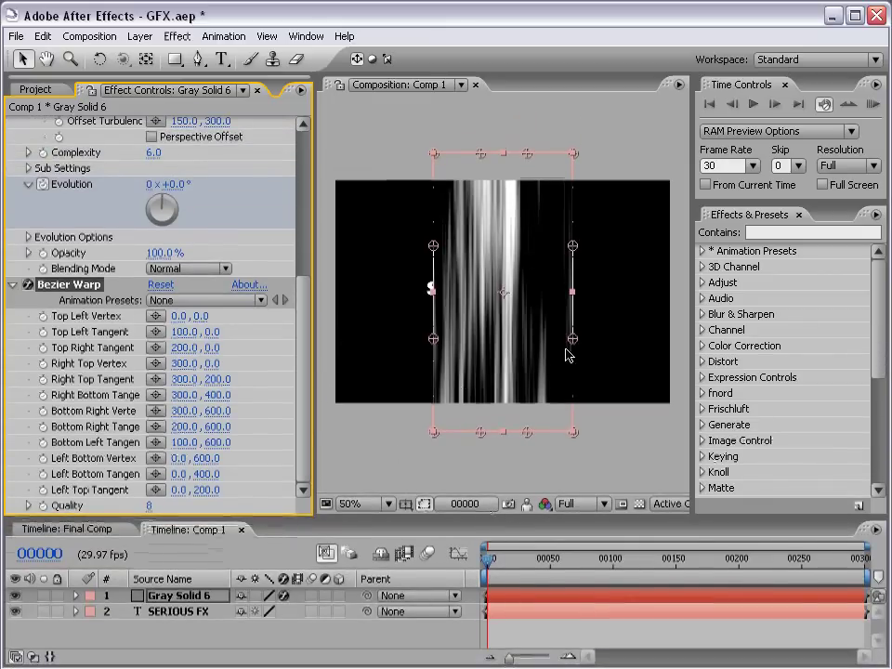
key(grave)
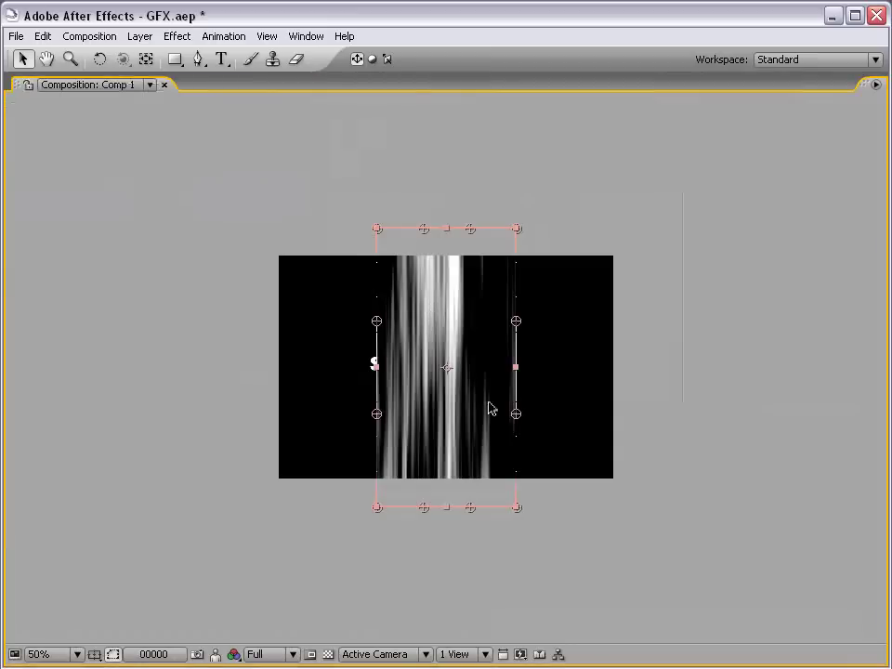
key(period)
key(comma)
Drag the warp vertices and tangents to bend the streaks into an hourglass
drag(515, 414, 477, 414)
drag(510, 324, 484, 322)
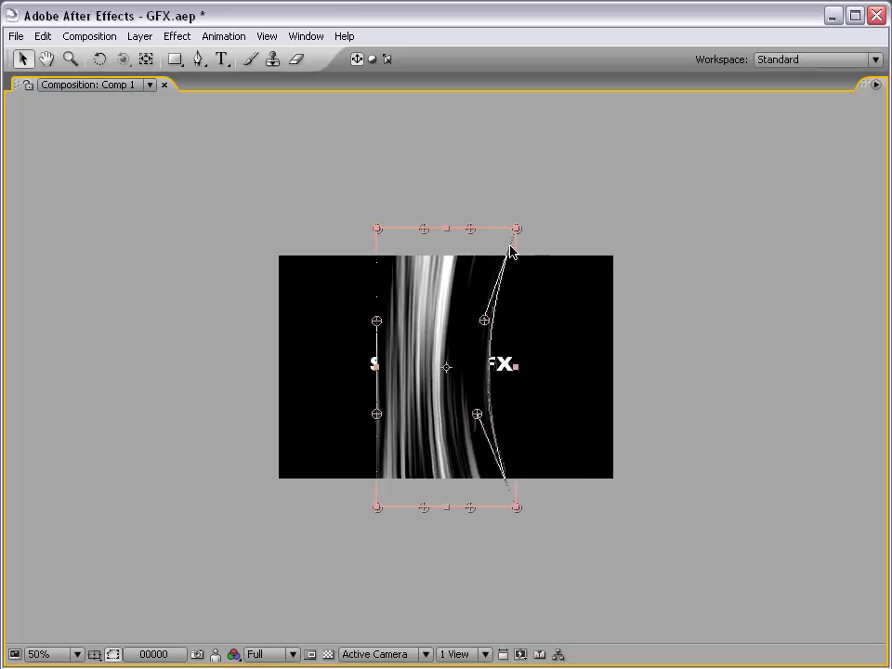
drag(518, 230, 563, 216)
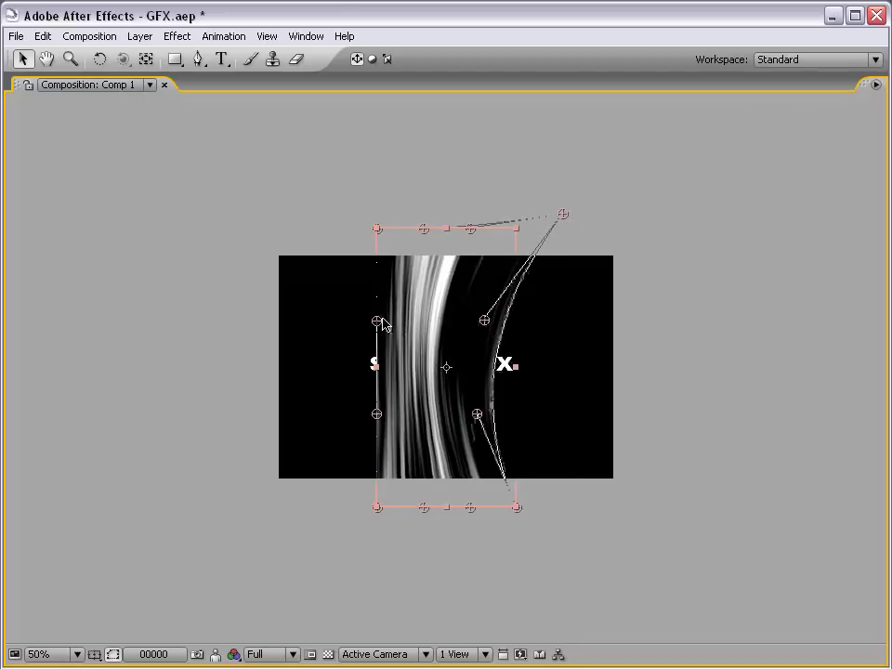
drag(377, 321, 437, 333)
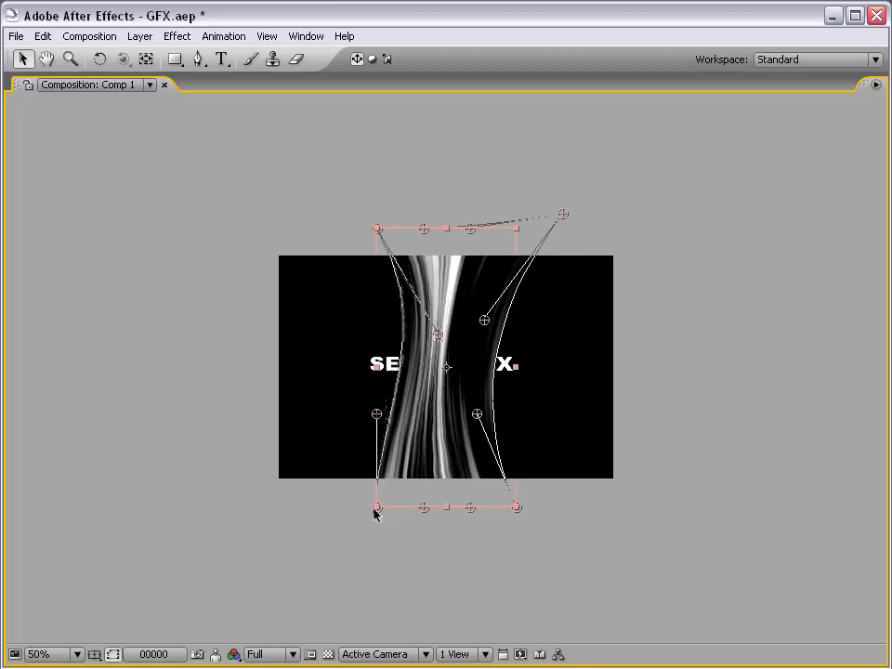
drag(376, 509, 310, 510)
drag(376, 414, 405, 383)
drag(478, 417, 471, 422)
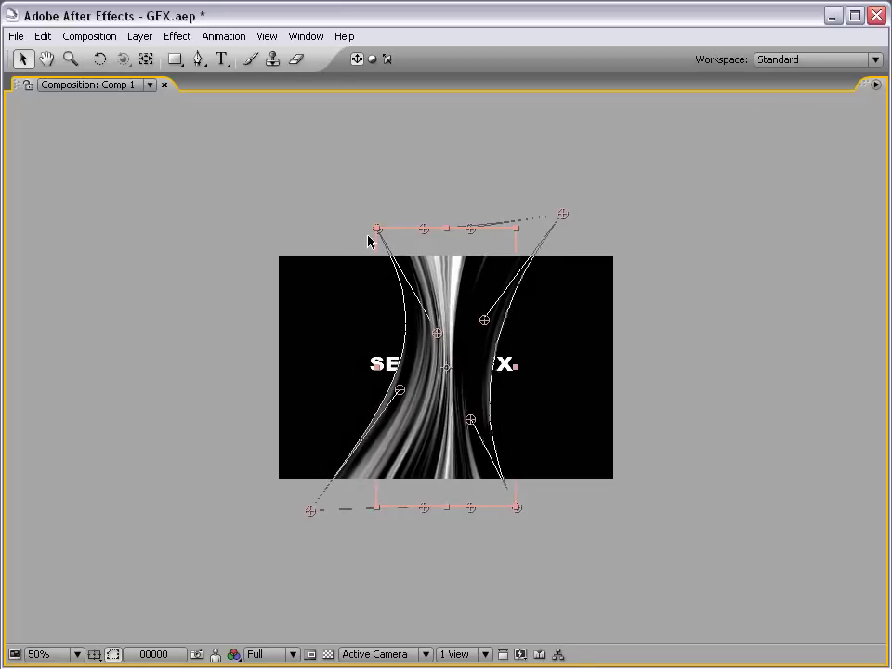
mouse_move(379, 229)
mouse_down()
mouse_move(403, 225)
mouse_move(395, 223)
mouse_up()
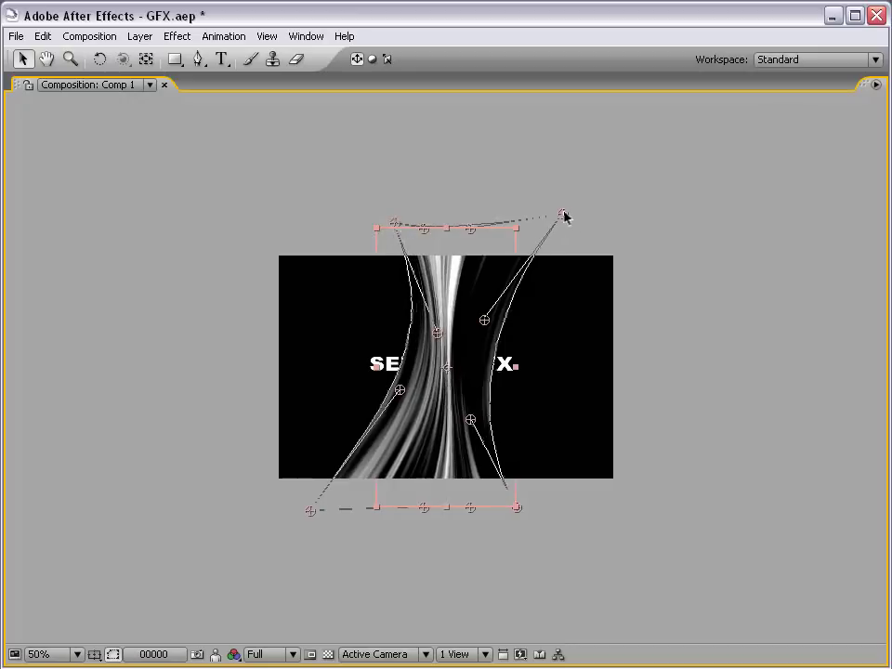
drag(566, 218, 611, 206)
drag(472, 229, 499, 229)
drag(425, 229, 449, 234)
drag(399, 391, 437, 391)
drag(311, 518, 297, 512)
Refine the lower warp curves and preview the warped streaks at full size
key(period)
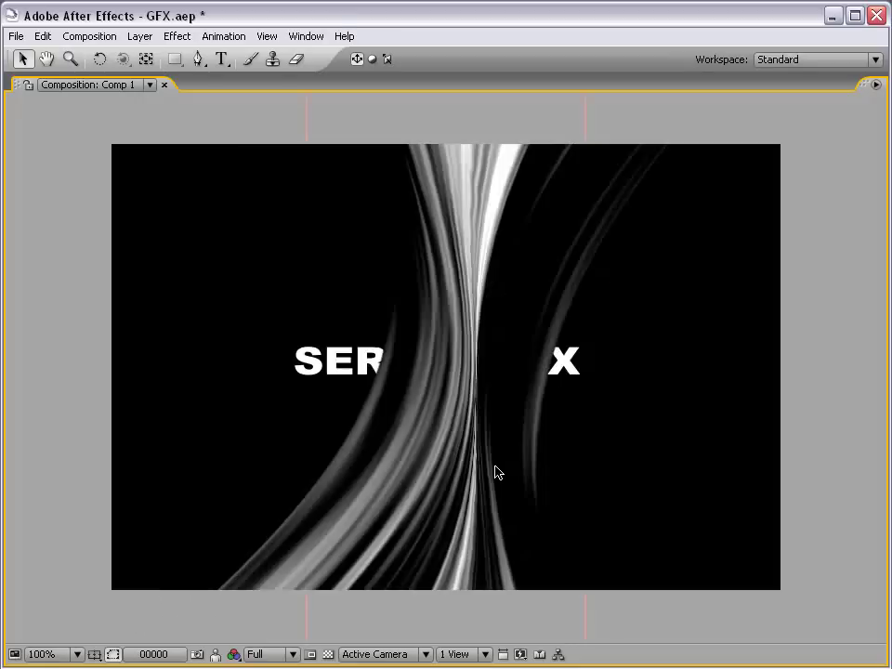
key(comma)
key(grave)
key(period)
key(grave)
key(comma)
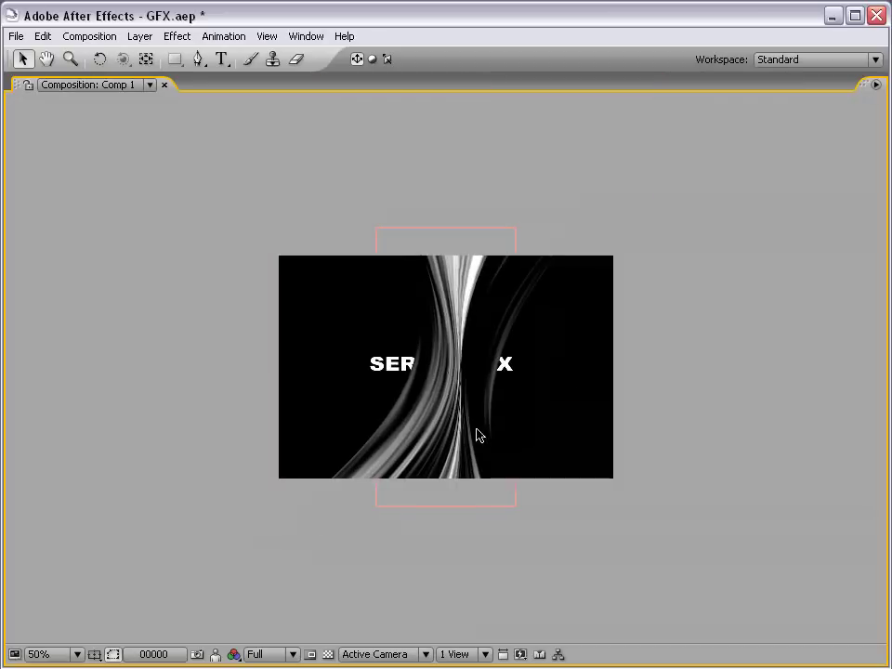
key(grave)
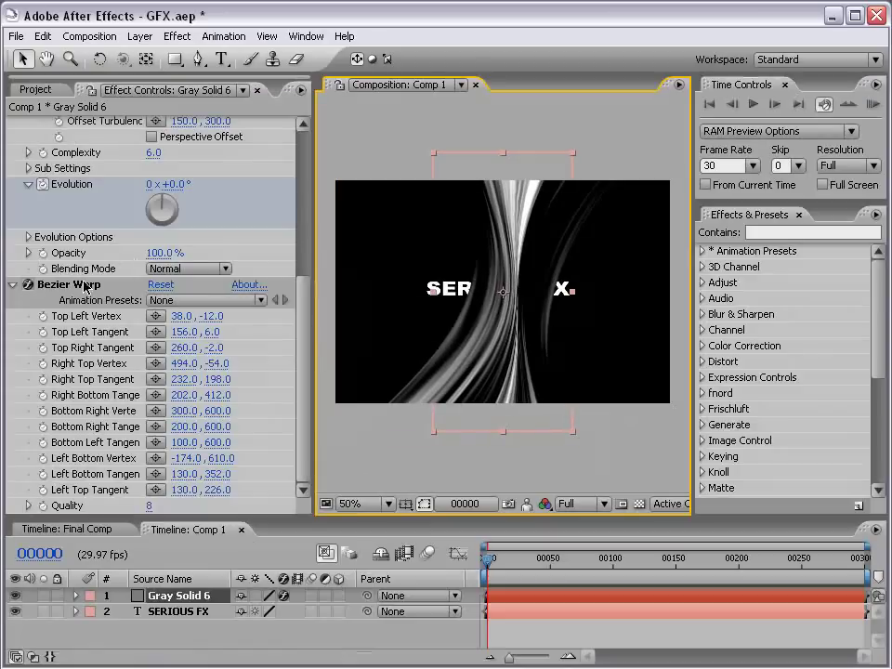
click(85, 289)
key(period)
drag(556, 400, 587, 381)
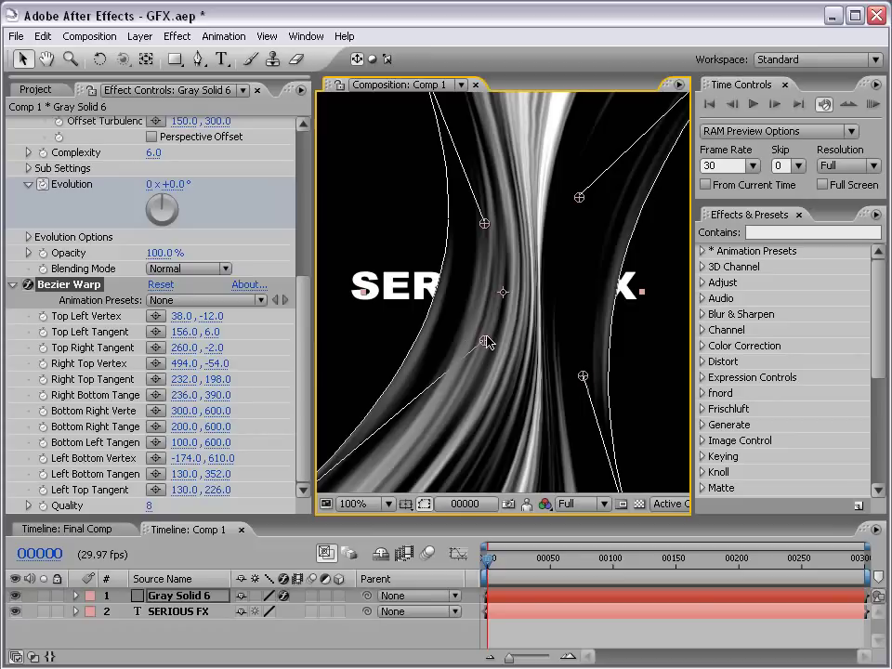
drag(486, 340, 480, 337)
key(grave)
key(comma)
click(649, 448)
key(period)
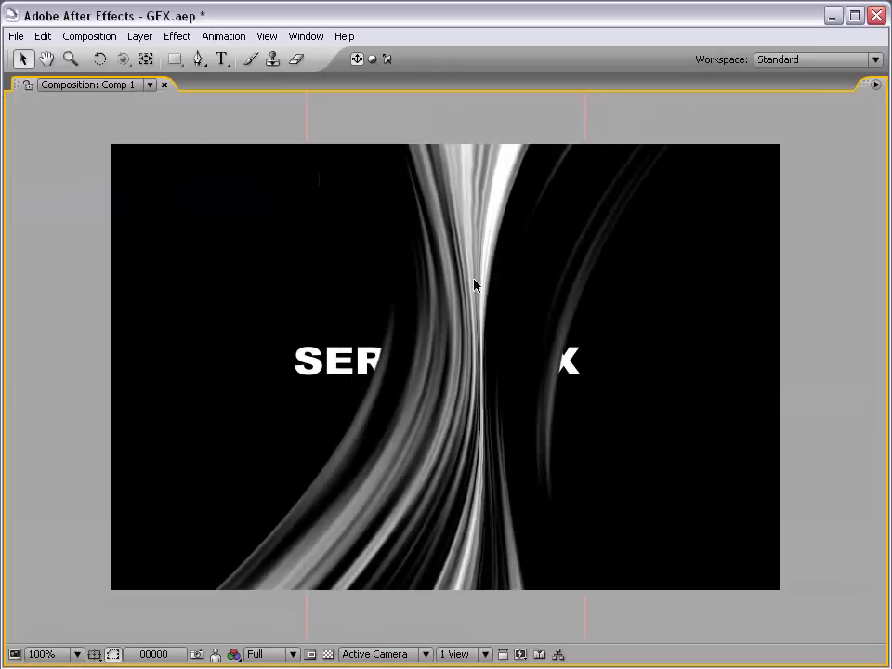
key(grave)
key(comma)
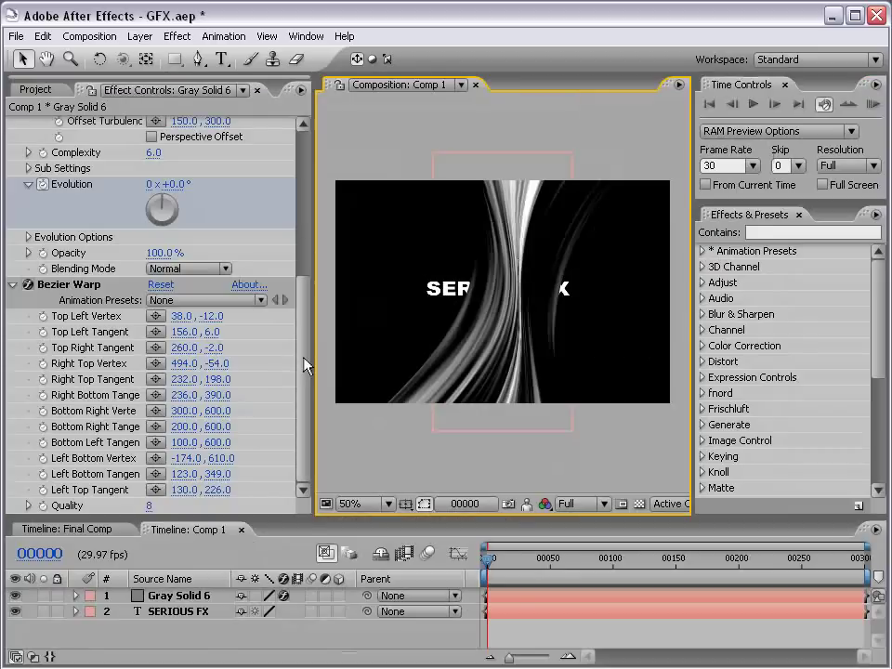
Raise Bezier Warp Quality from 8 to 10 and preview the result
click(264, 423)
drag(147, 509, 253, 505)
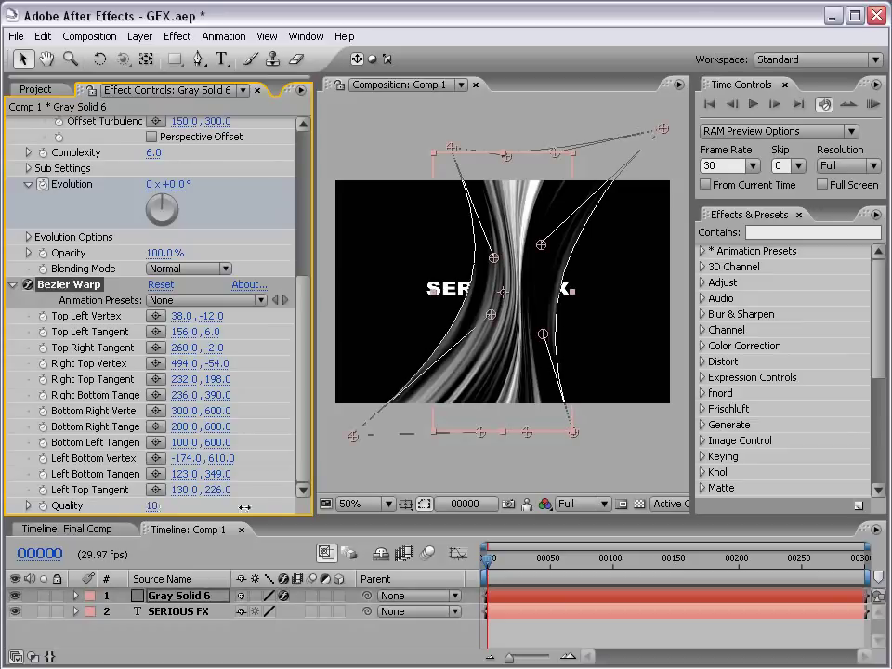
click(589, 418)
key(period)
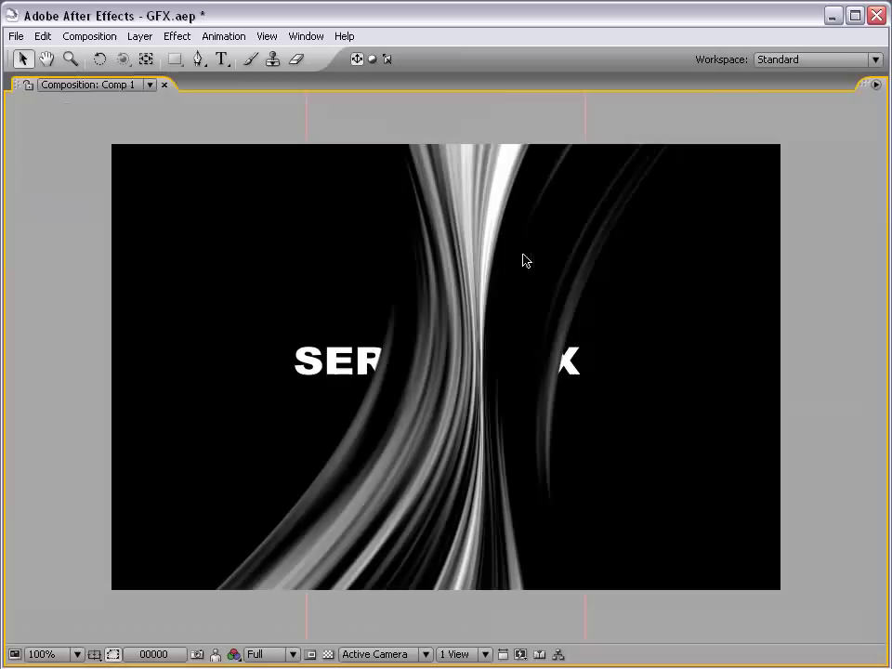
key(grave)
click(504, 308)
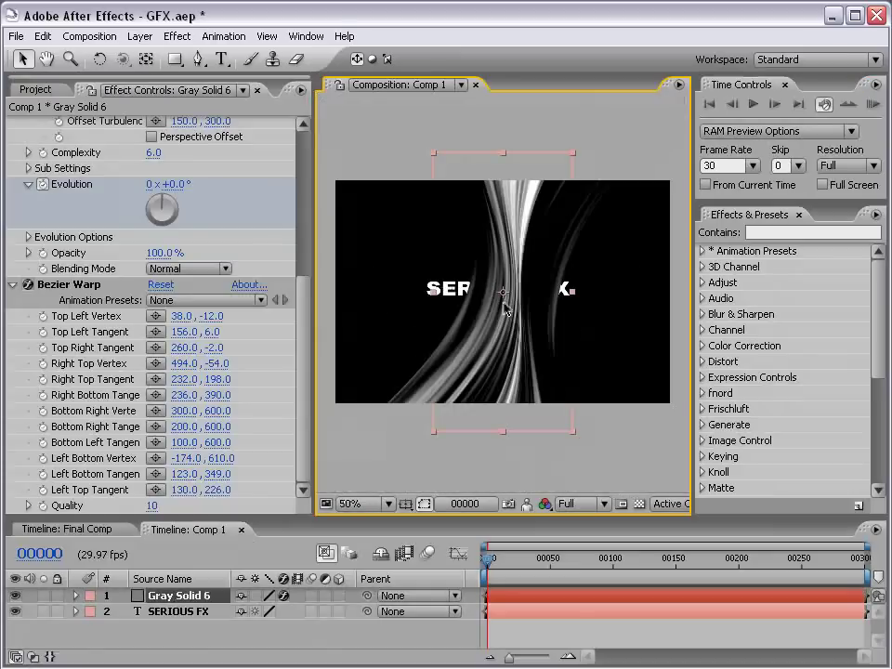
Set Gray Solid 6's blending mode to Screen
key(F4)
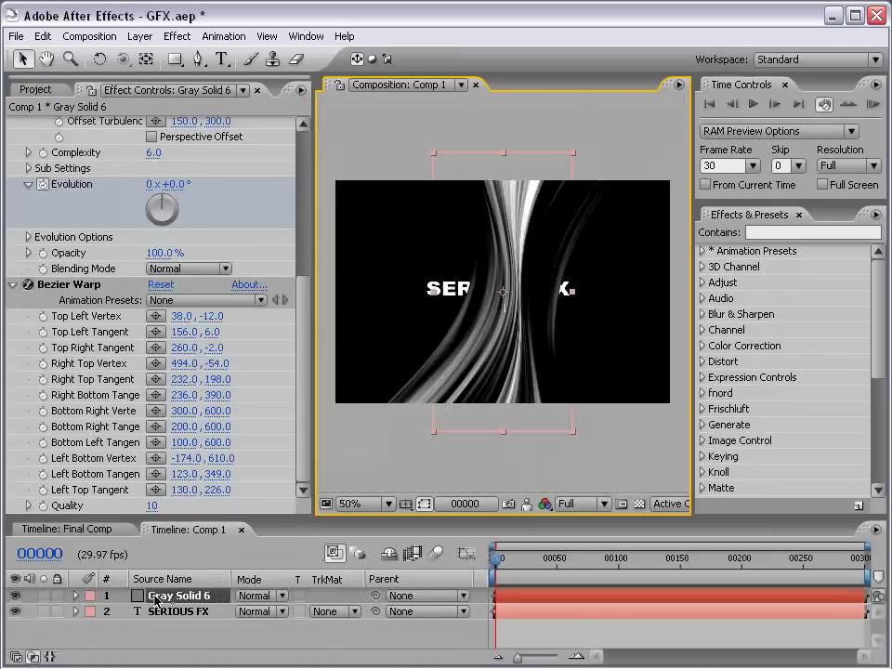
click(258, 596)
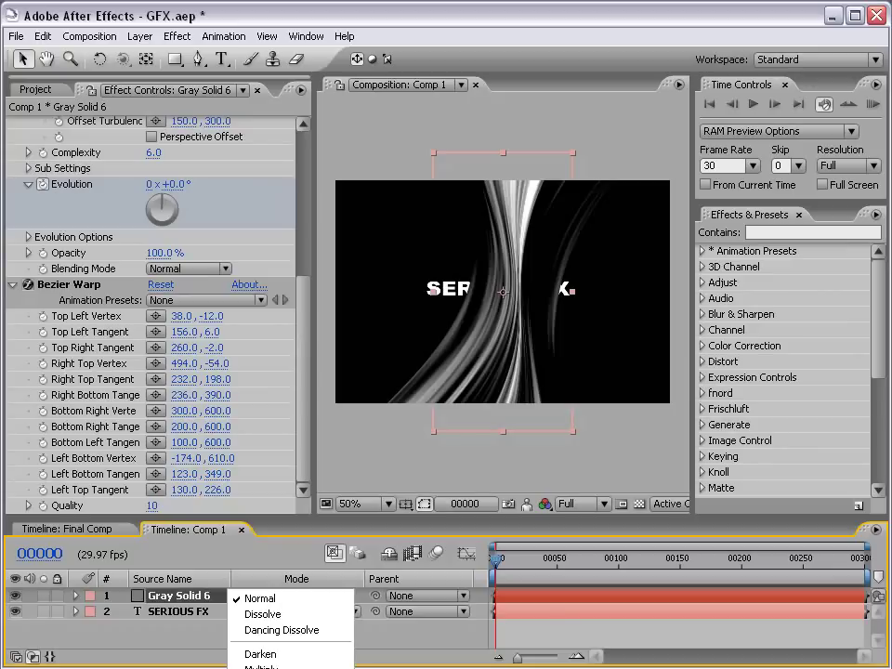
click(259, 624)
click(244, 598)
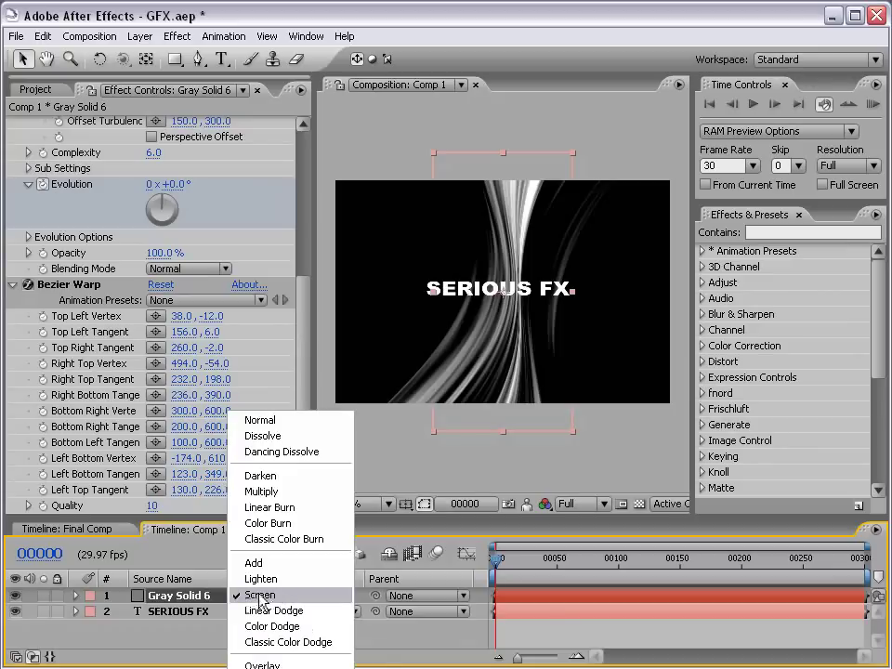
click(259, 596)
click(299, 642)
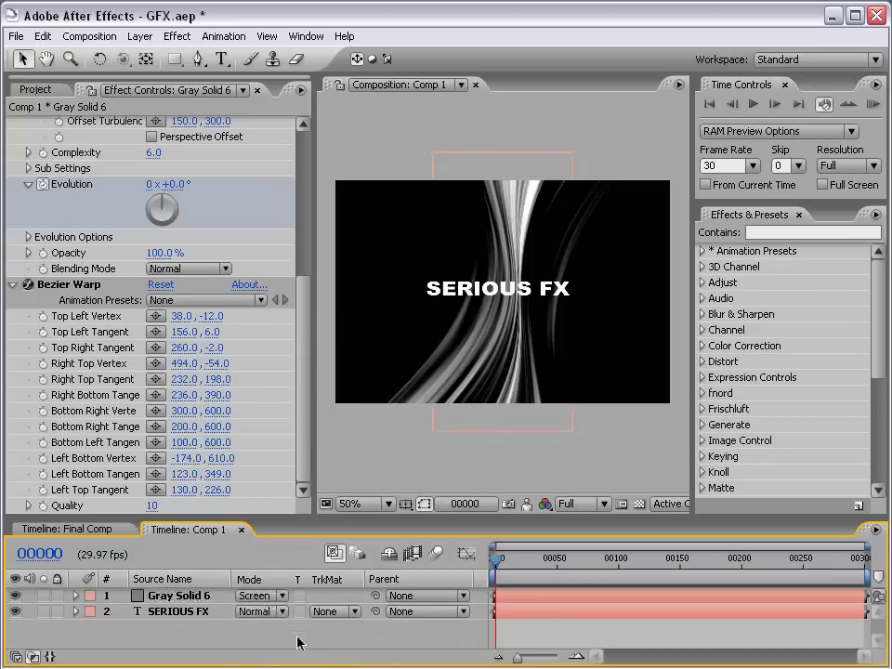
click(514, 595)
Add Hue/Saturation with Colorize on, Hue 199° and Saturation 56
click(180, 37)
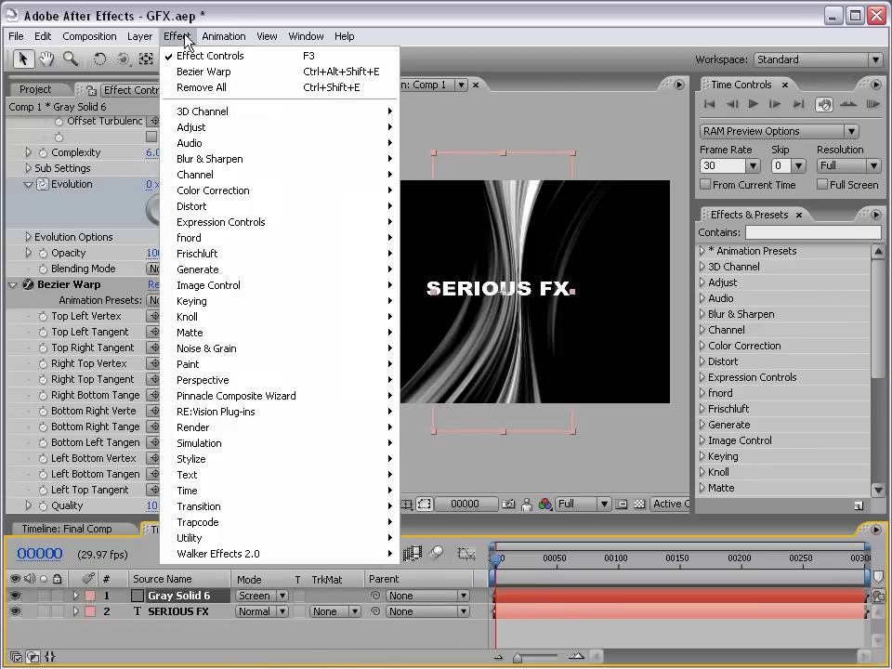
mouse_move(329, 191)
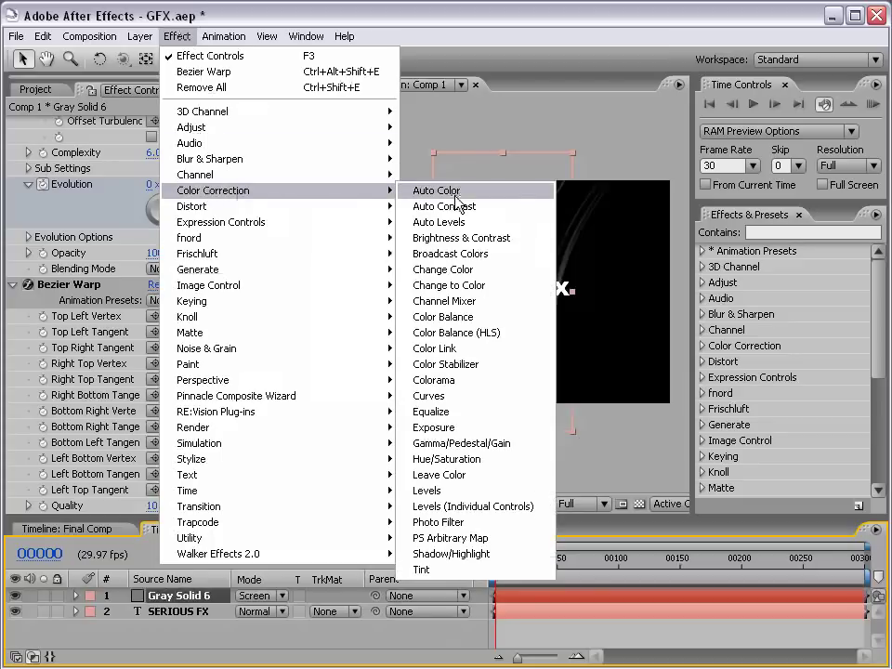
click(466, 460)
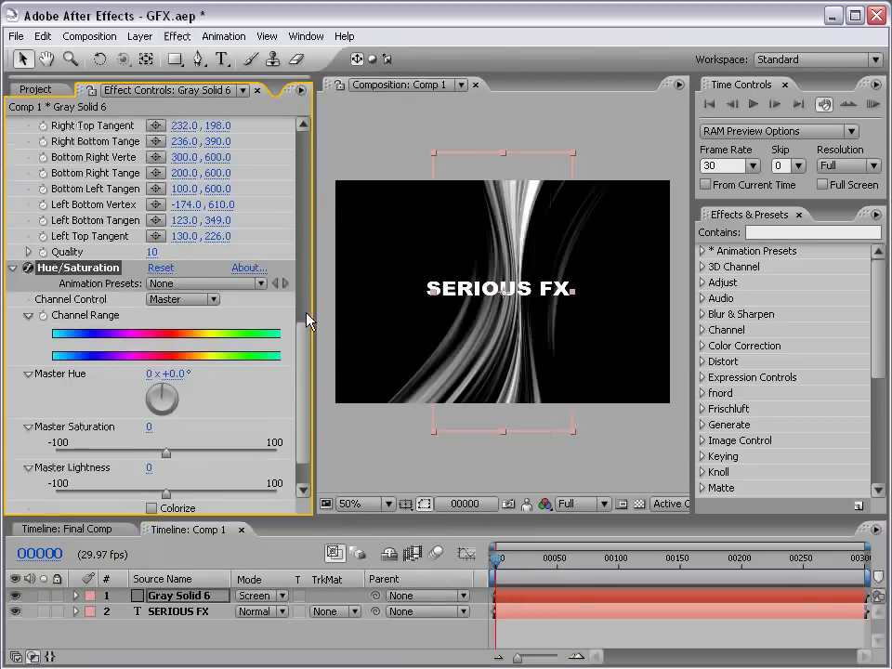
scroll(303, 323, down, 2)
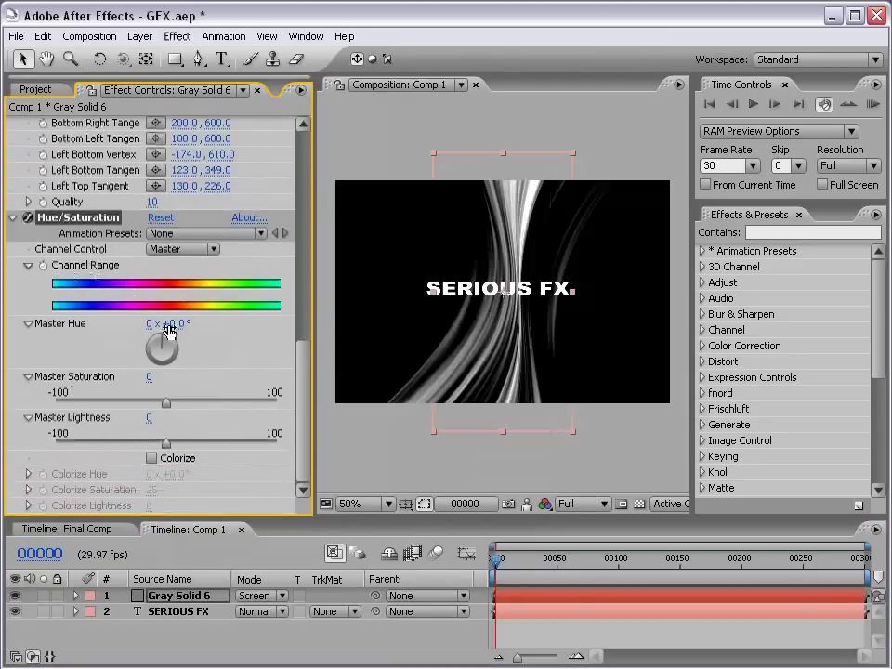
click(150, 458)
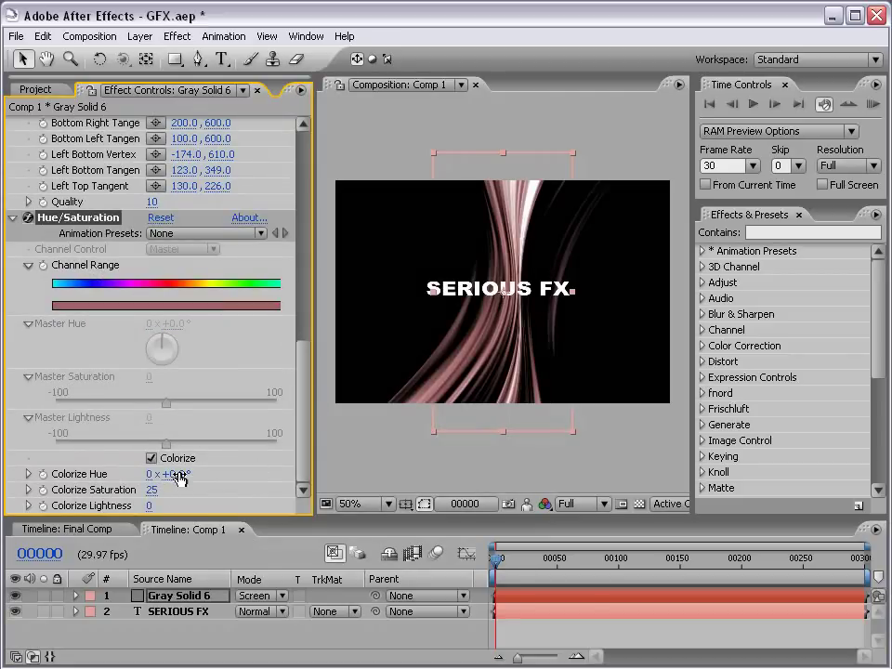
mouse_move(178, 475)
mouse_down()
mouse_move(376, 471)
mouse_move(344, 470)
mouse_up()
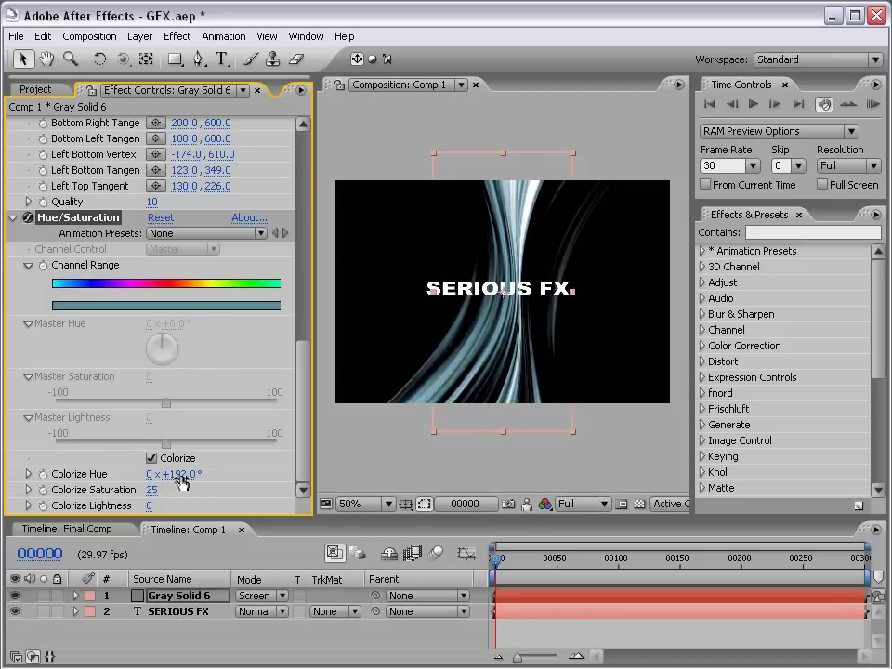
drag(180, 474, 174, 474)
drag(164, 490, 202, 490)
Add a Glow effect to the streaks with Glow Radius 80 and Threshold 60%
click(176, 37)
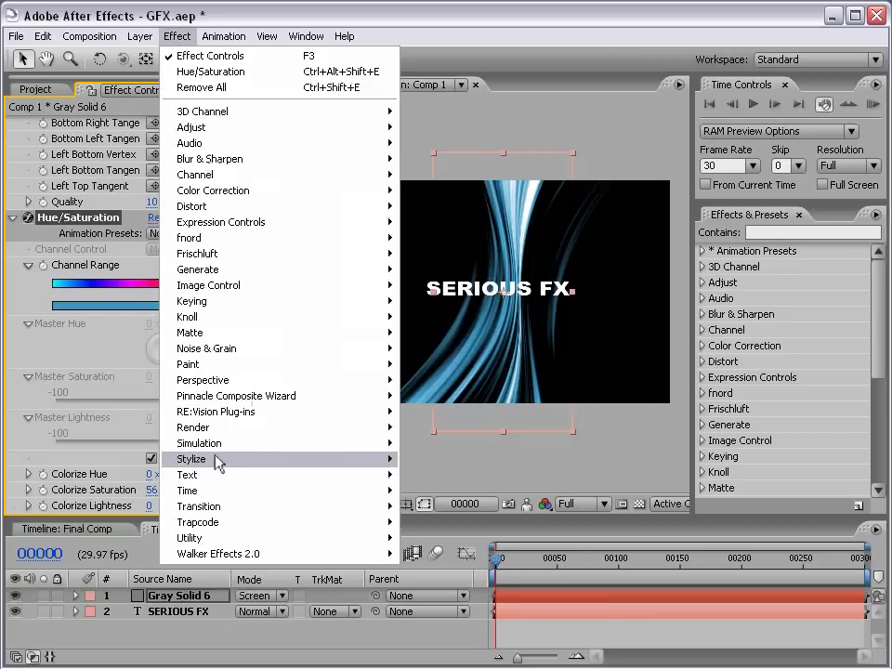
mouse_move(218, 461)
click(426, 586)
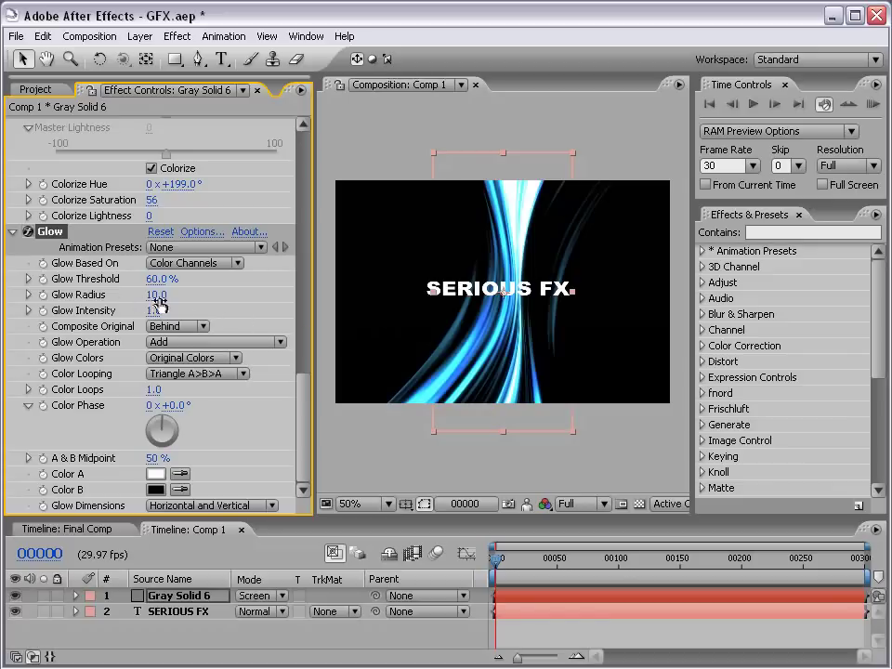
drag(155, 295, 223, 296)
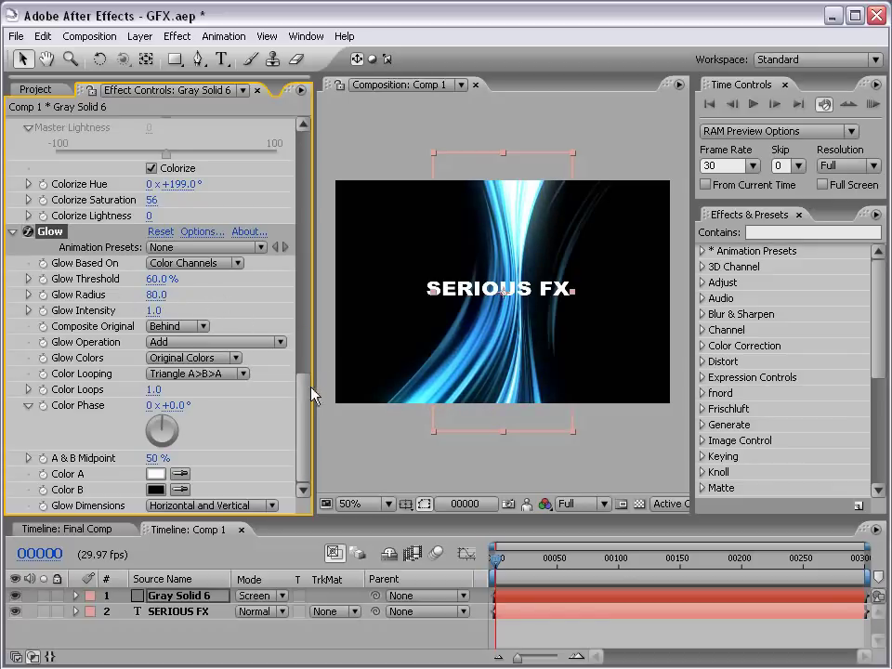
drag(304, 396, 304, 153)
key(period)
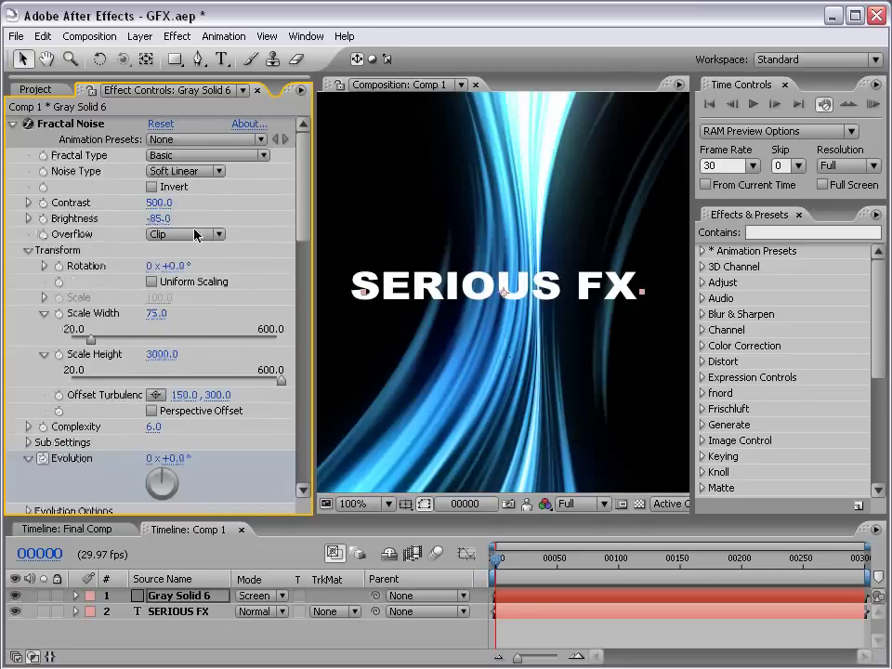
Revert a trial brightness change to -85 and zoom the viewer to 50%
drag(156, 218, 168, 218)
key(ctrl+z)
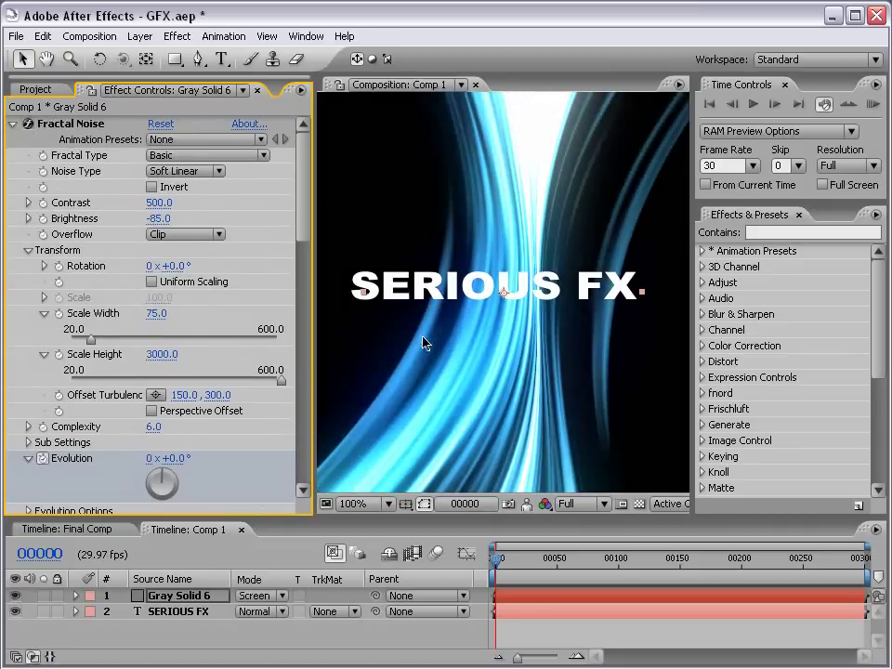
key(comma)
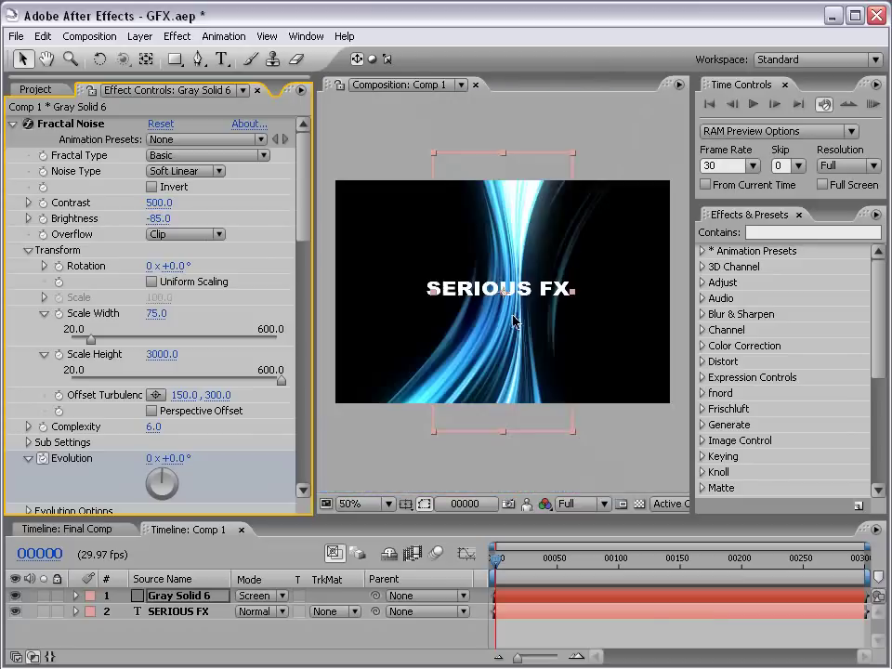
Duplicate the streak layer and shift the copy to the right
click(512, 598)
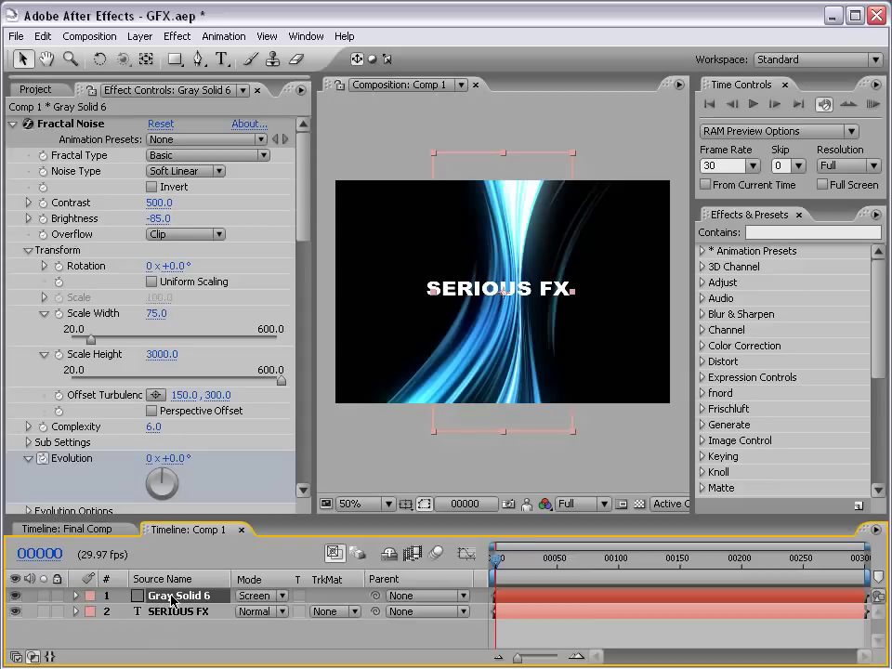
key(ctrl+d)
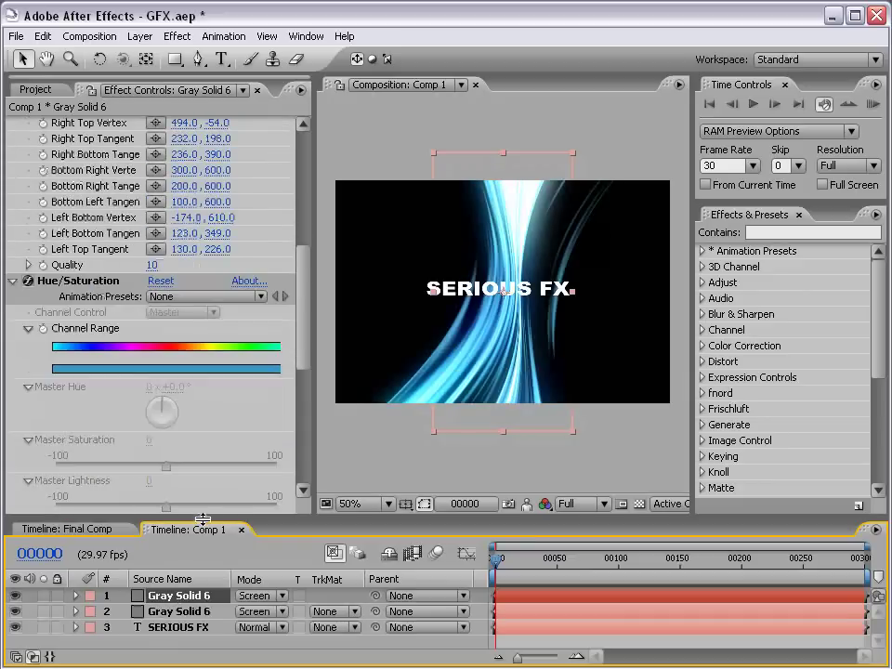
drag(509, 359, 616, 359)
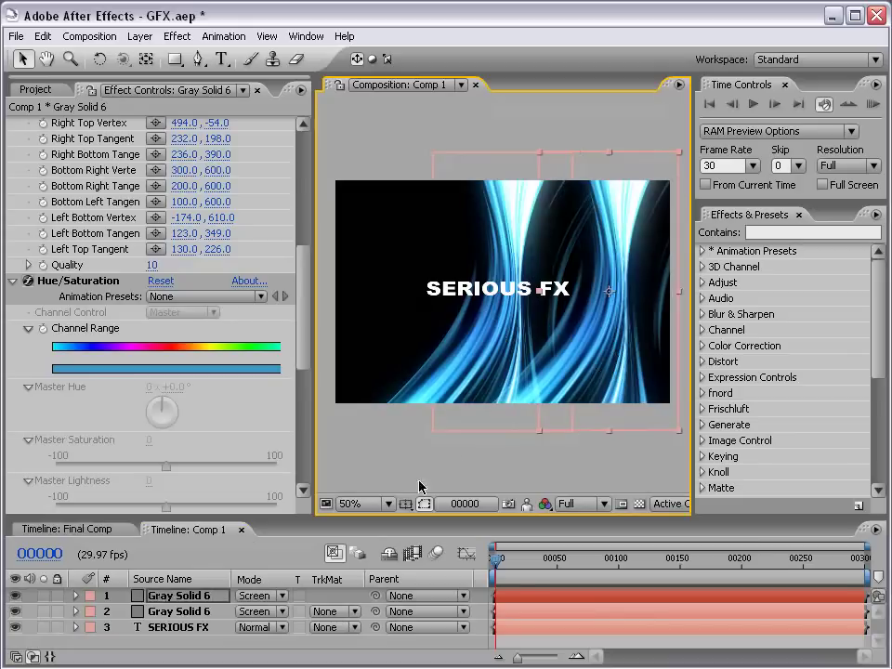
Rename the top streak layer 'Green' and the second one 'Blue'
click(177, 596)
key(Return)
text(Gre)
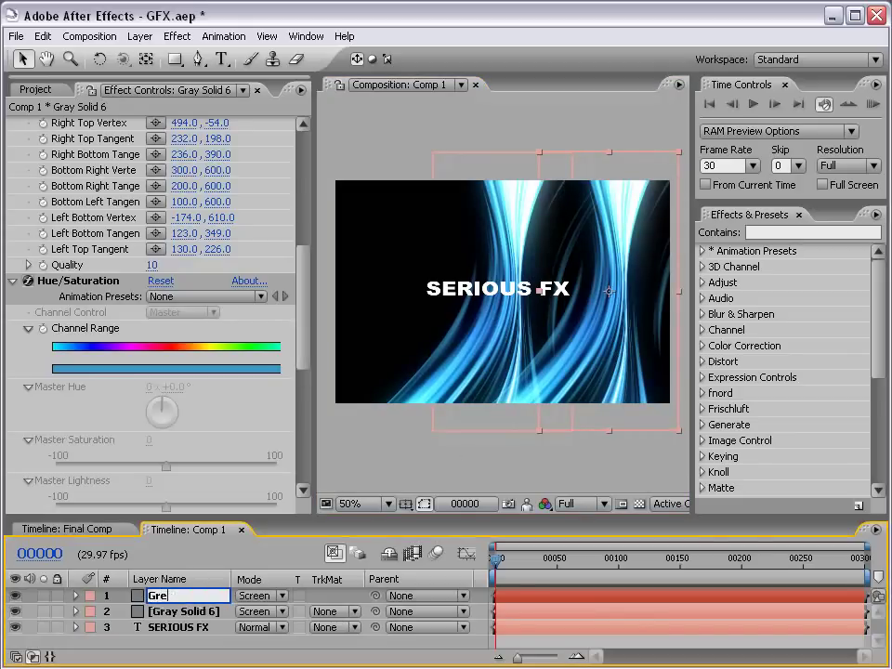
text(en)
key(Return)
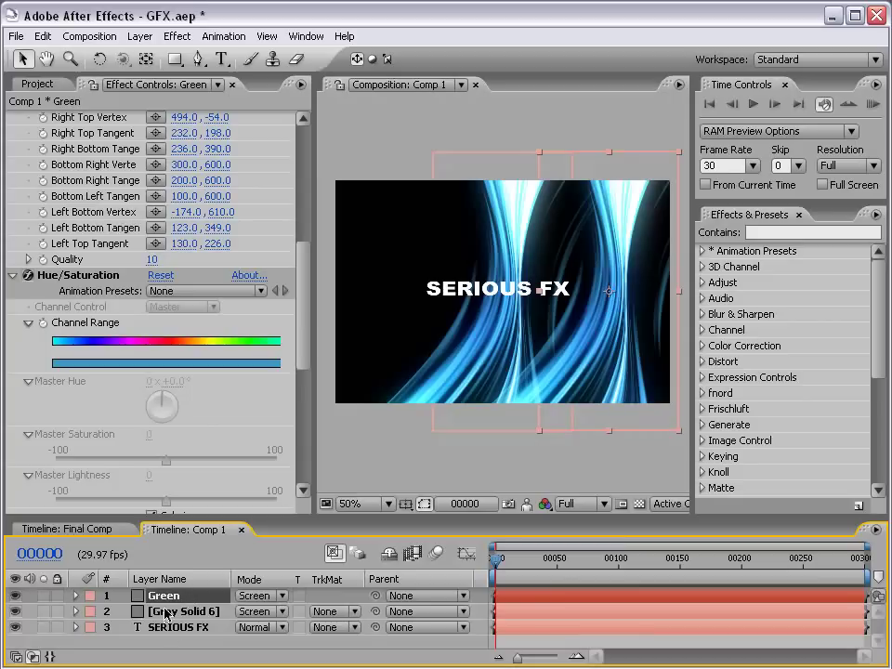
click(165, 612)
key(Return)
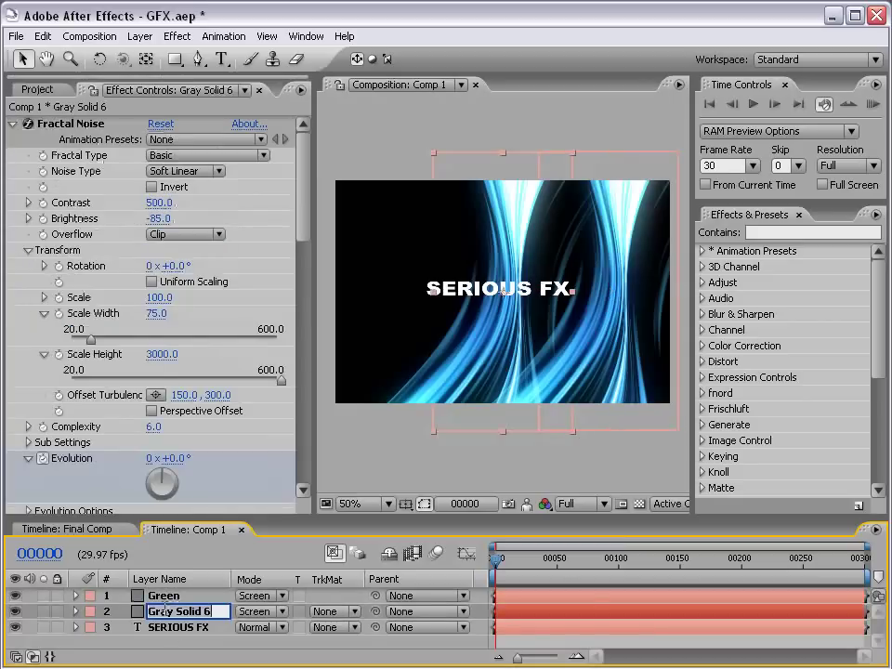
text(Blue)
key(Return)
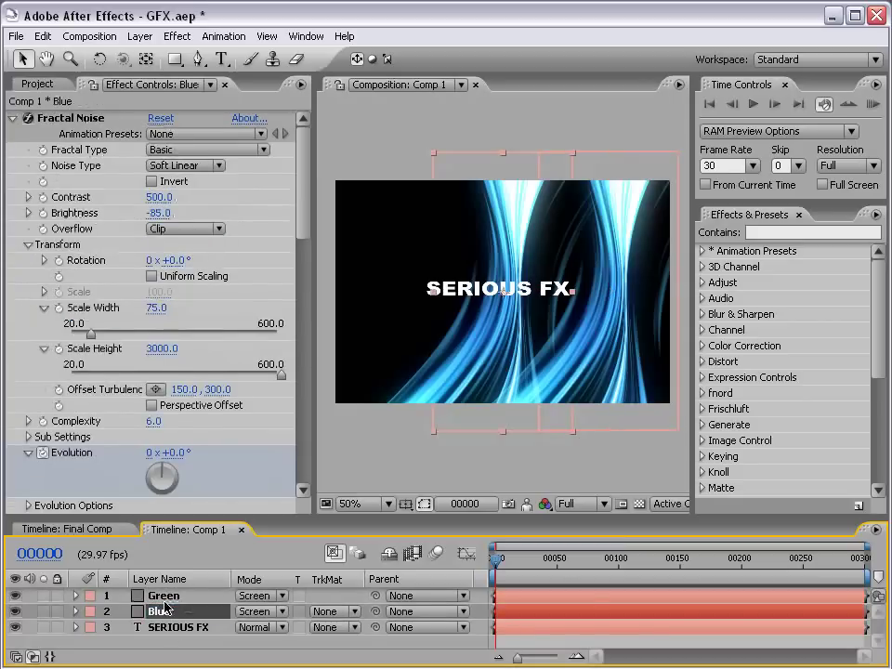
Tint the Green layer's streaks green by setting Hue/Saturation Colorize Hue to about 128°
click(165, 596)
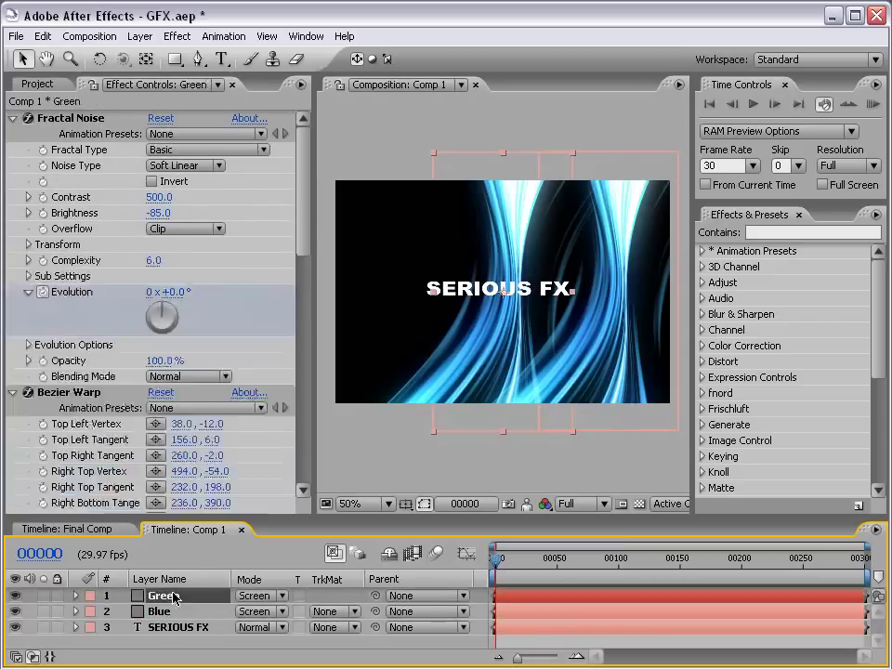
drag(303, 211, 311, 358)
drag(304, 301, 307, 341)
mouse_move(180, 394)
mouse_down()
mouse_move(462, 379)
mouse_move(321, 383)
mouse_up()
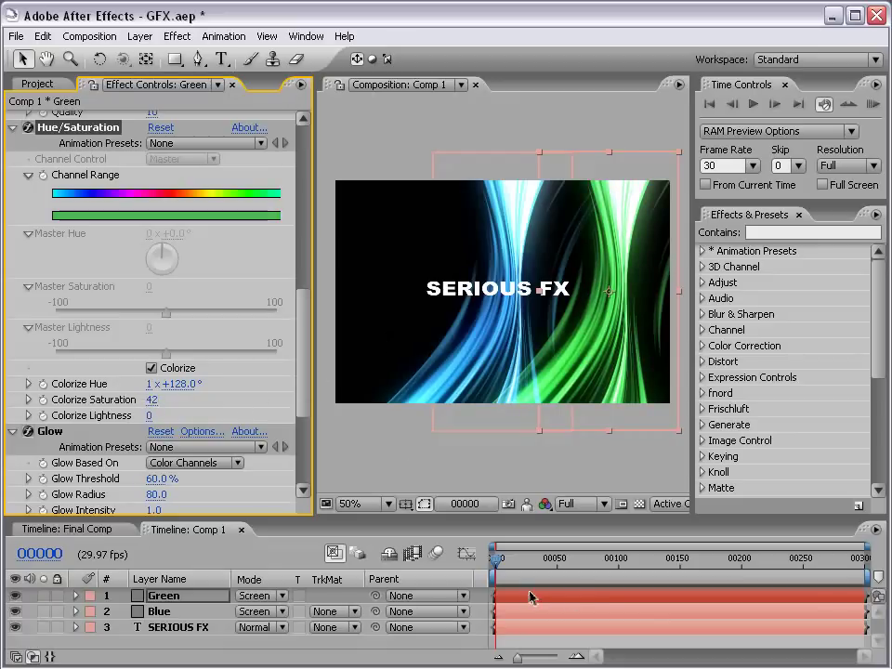
drag(305, 333, 226, 235)
Reshape the Green layer's Bezier Warp, moving the mesh left and pulling its vertices and tangents outward
click(78, 179)
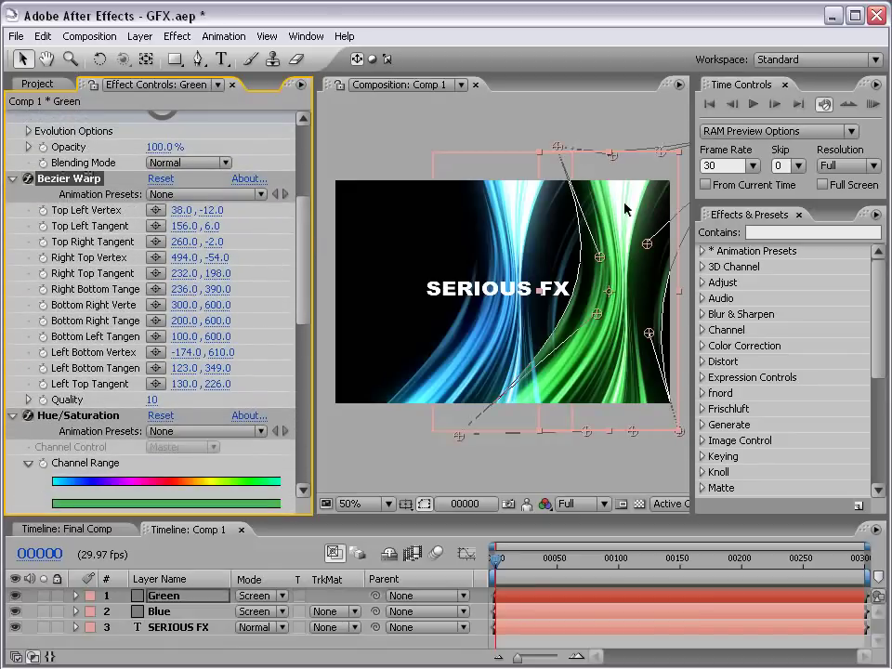
drag(625, 208, 577, 200)
drag(510, 147, 494, 148)
drag(553, 263, 547, 270)
drag(406, 442, 395, 440)
drag(632, 437, 644, 433)
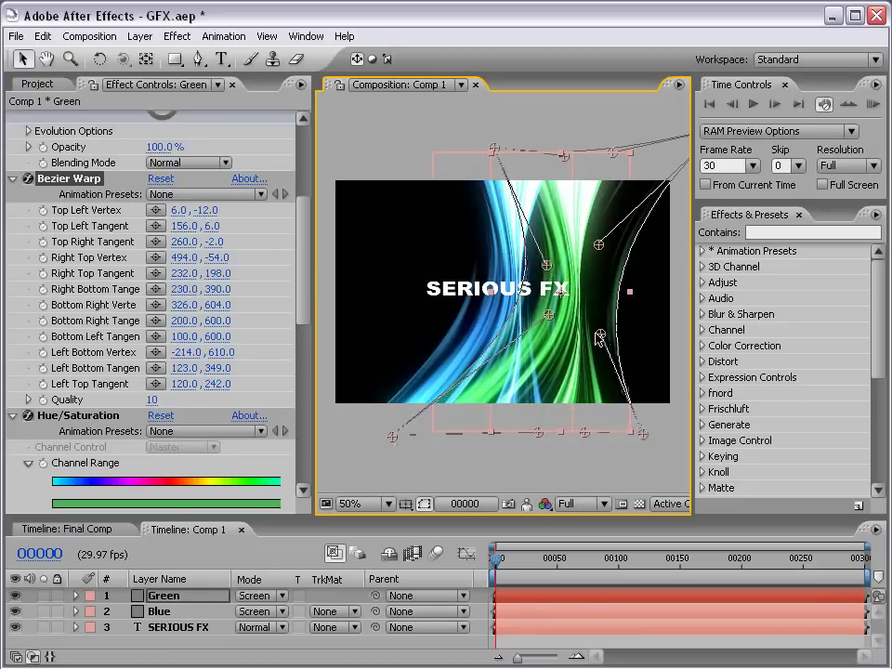
drag(601, 334, 595, 332)
Raise the warp's right top vertex slightly, then shift the green streaks left in the frame
key(comma)
drag(612, 211, 613, 208)
key(period)
key(period)
key(grave)
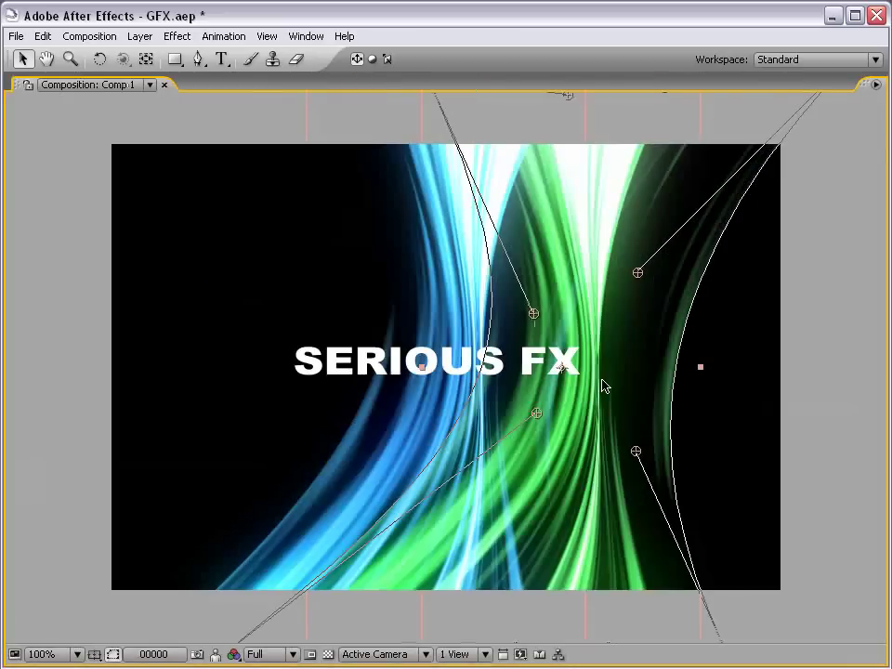
key(grave)
click(573, 456)
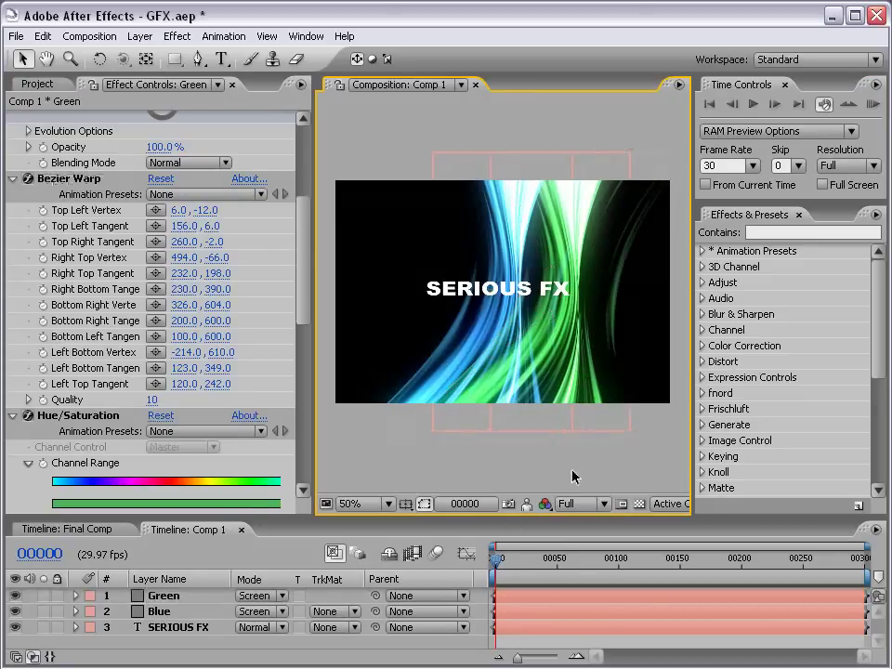
drag(577, 388, 521, 390)
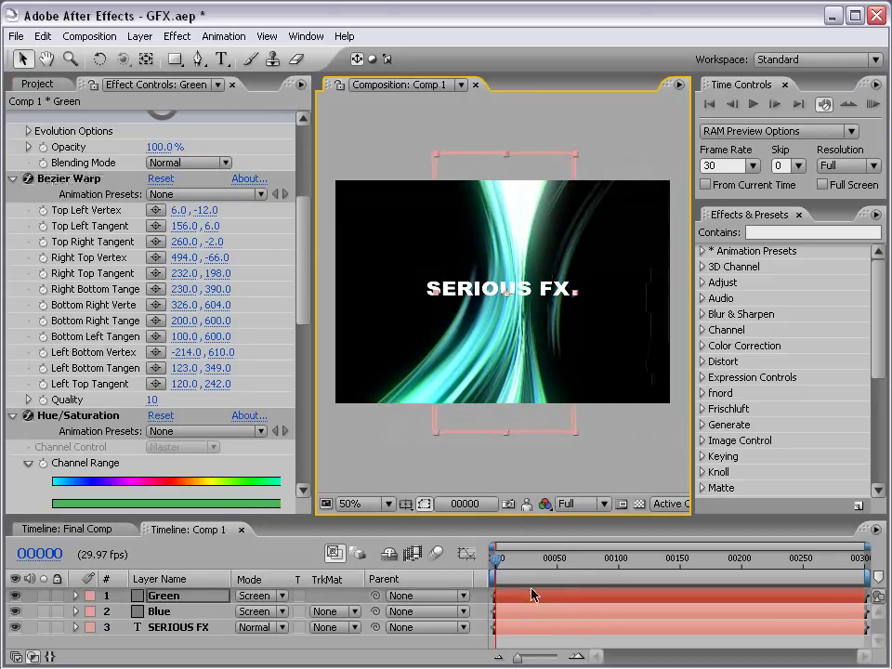
Slide the Green layer's bar earlier in the timeline
click(164, 598)
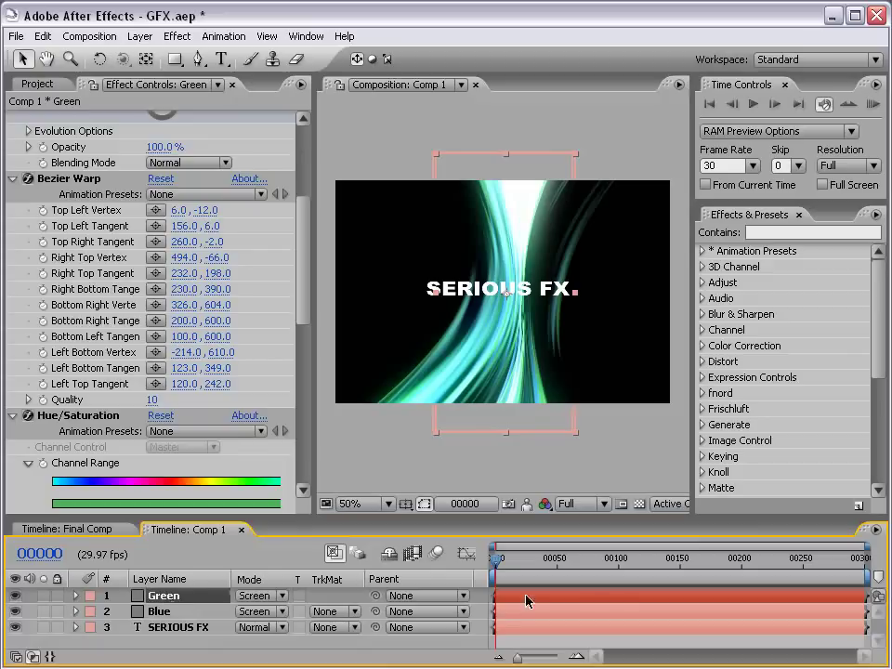
drag(690, 603, 631, 598)
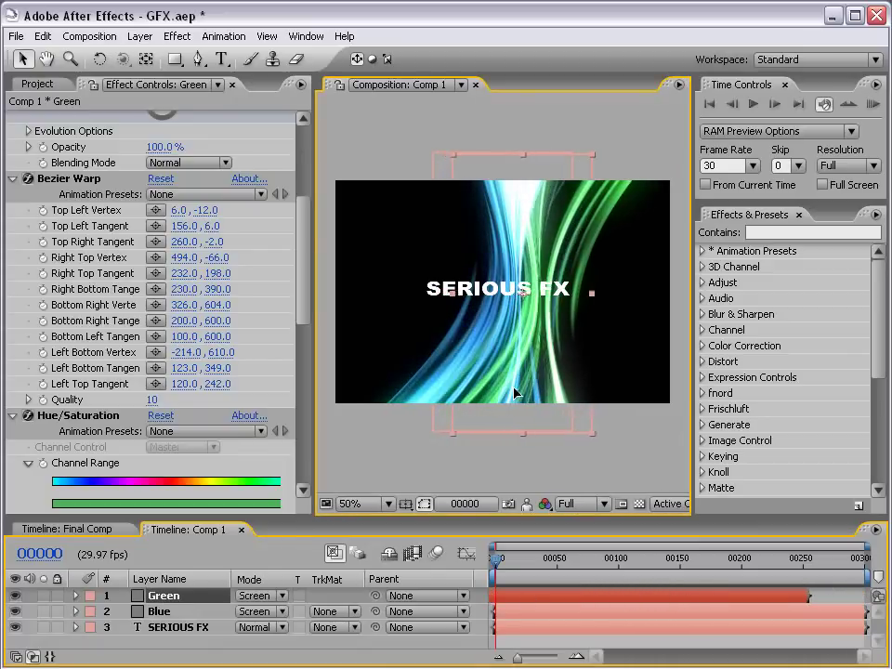
scroll(514, 394, up, 1)
key(grave)
key(grave)
scroll(513, 394, down, 1)
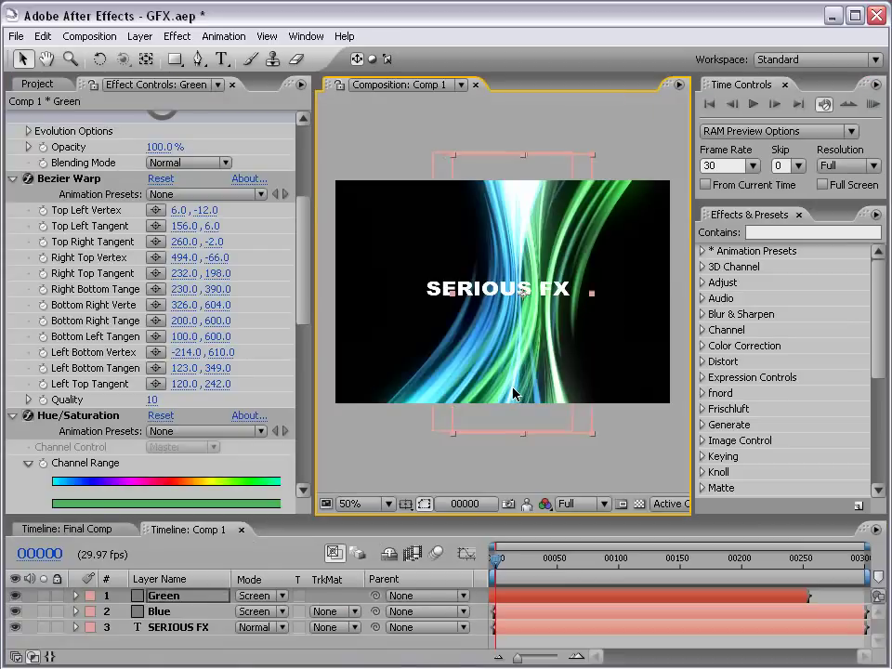
Set Fractal Noise contrast/brightness to 562/-111 on Green and 531/-97 on Blue
drag(308, 306, 301, 230)
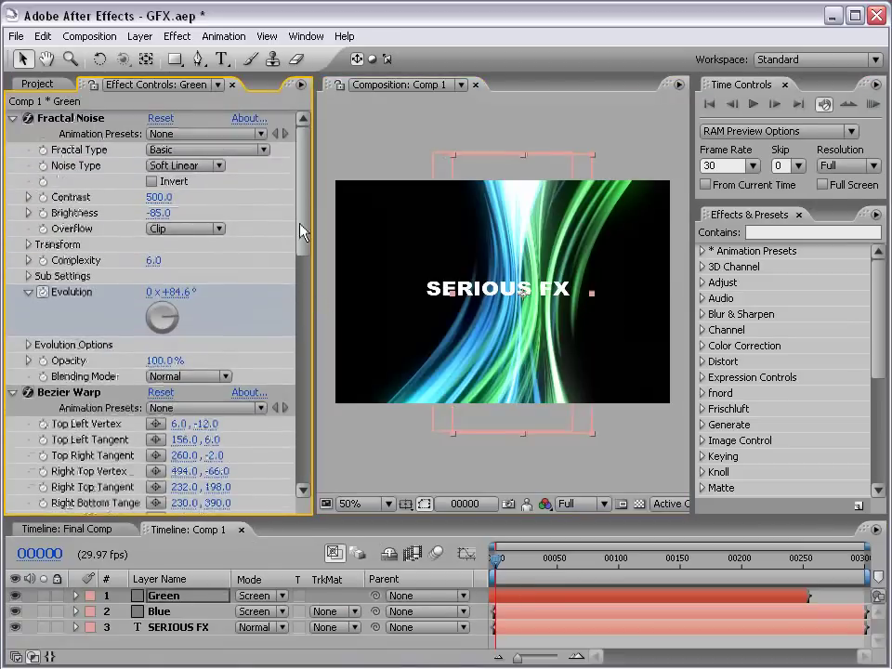
drag(160, 198, 216, 198)
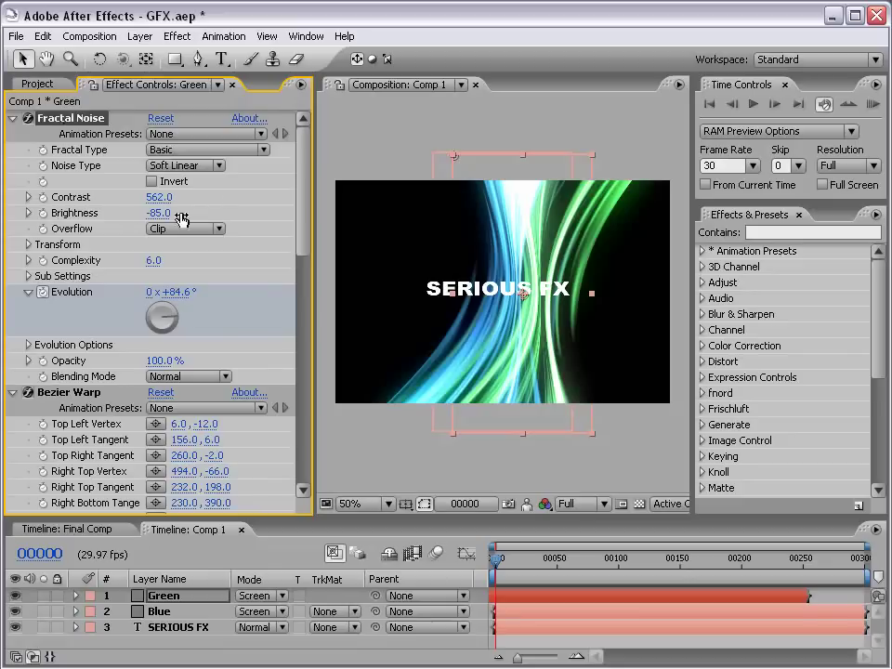
drag(161, 216, 139, 213)
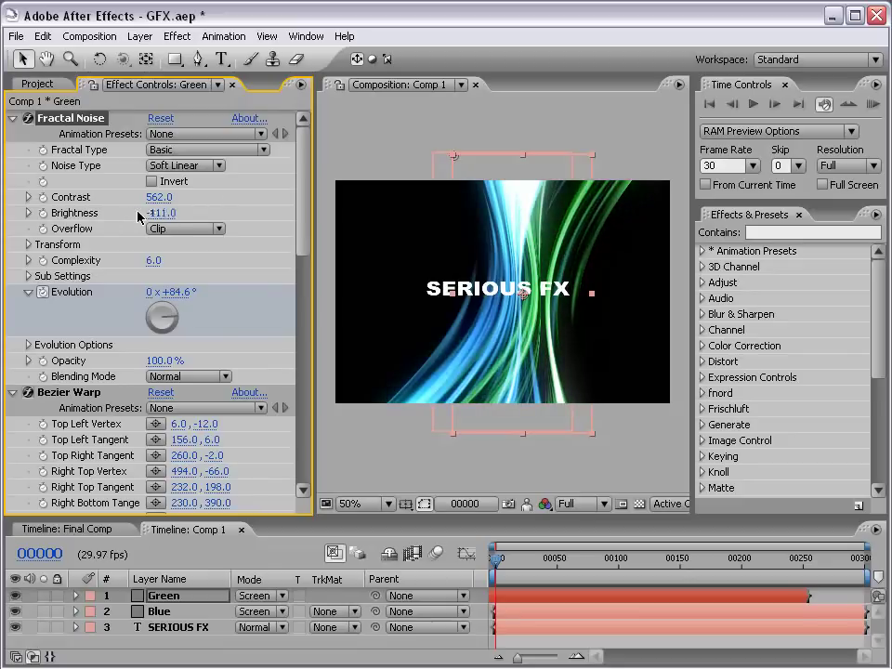
click(164, 613)
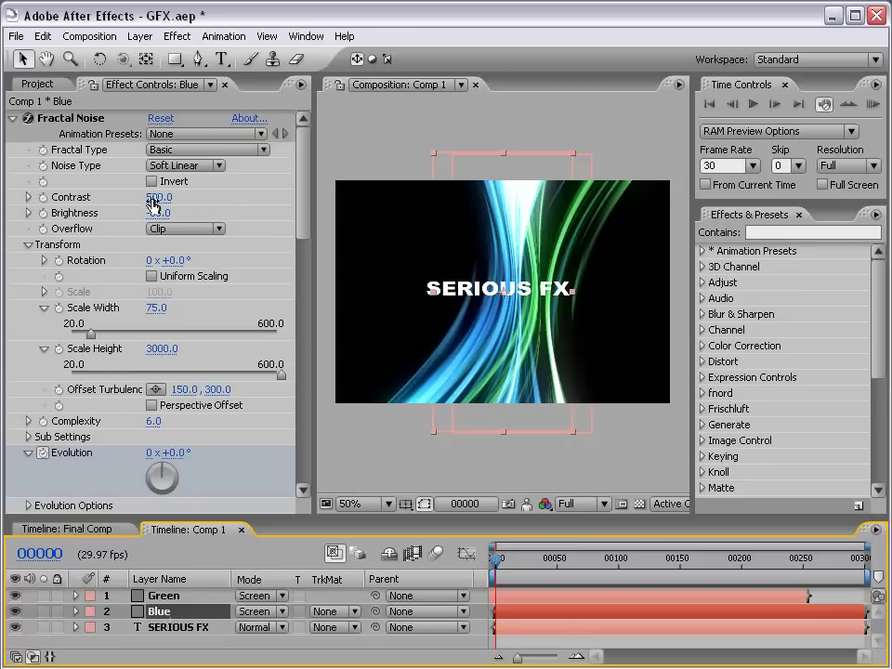
mouse_move(150, 198)
mouse_down()
mouse_move(170, 197)
mouse_move(148, 212)
mouse_up()
key(grave)
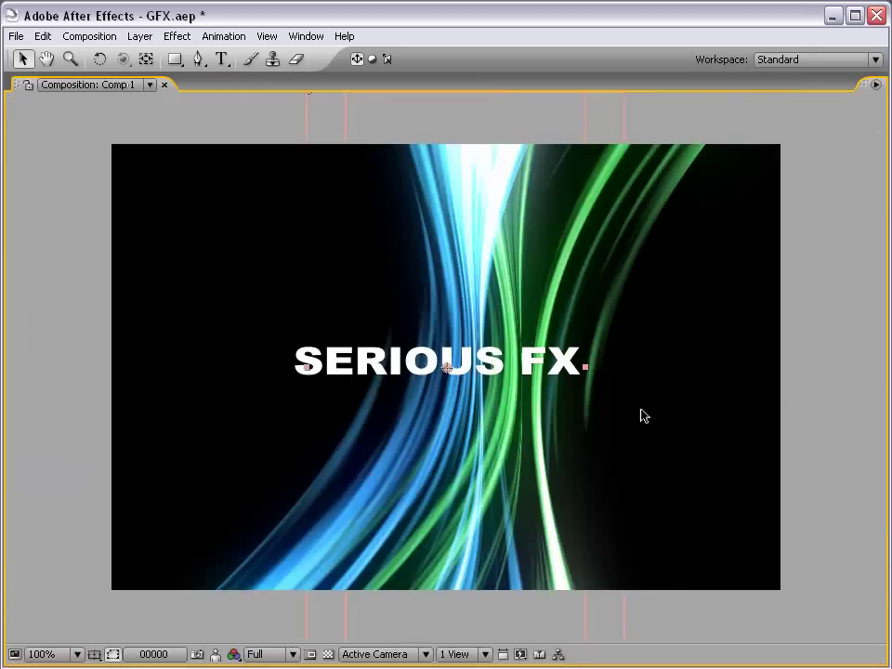
key(grave)
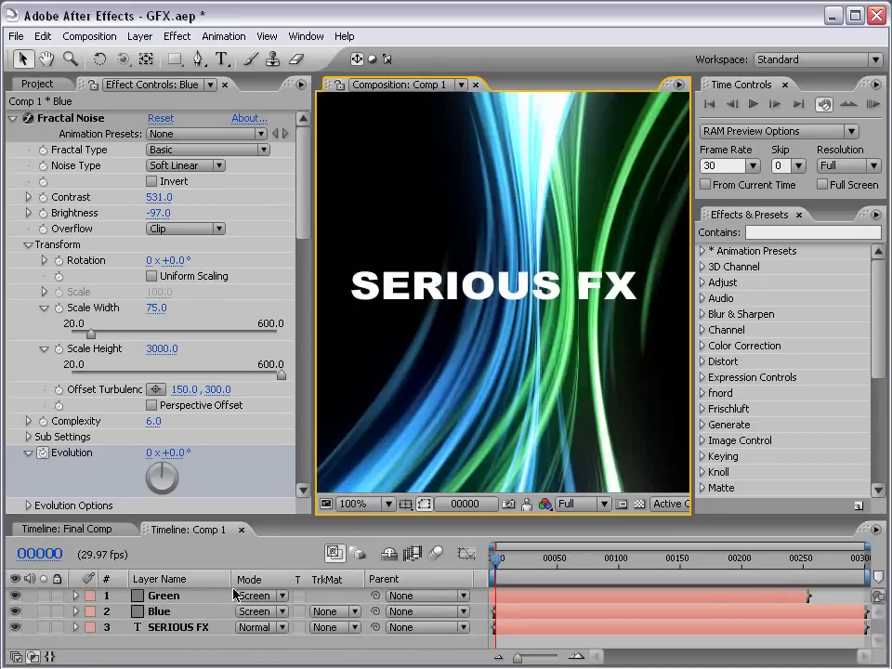
Move SERIOUS FX to the top of the layer stack and nudge the title up slightly
drag(183, 635, 168, 599)
scroll(568, 303, down, 1)
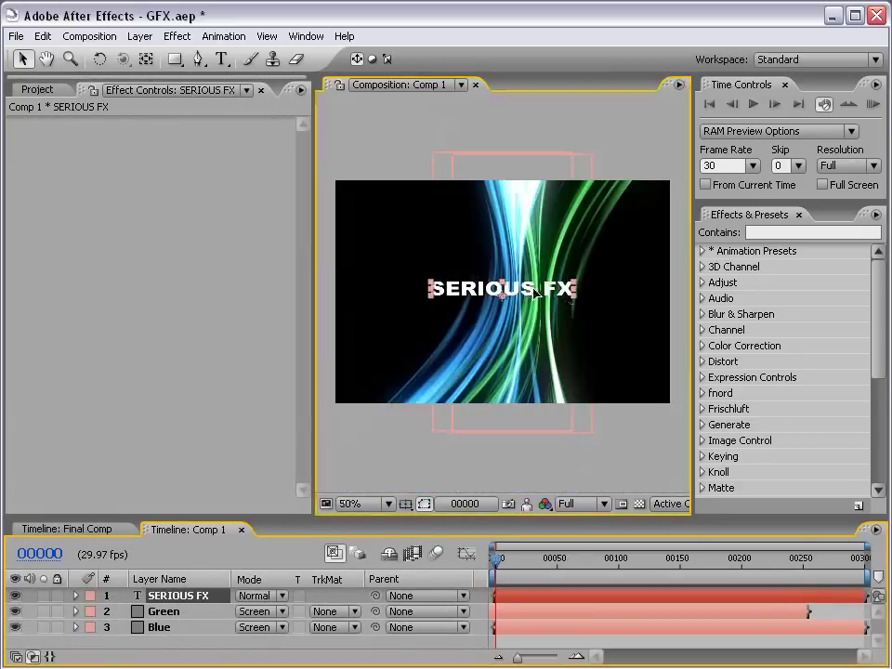
drag(540, 297, 540, 294)
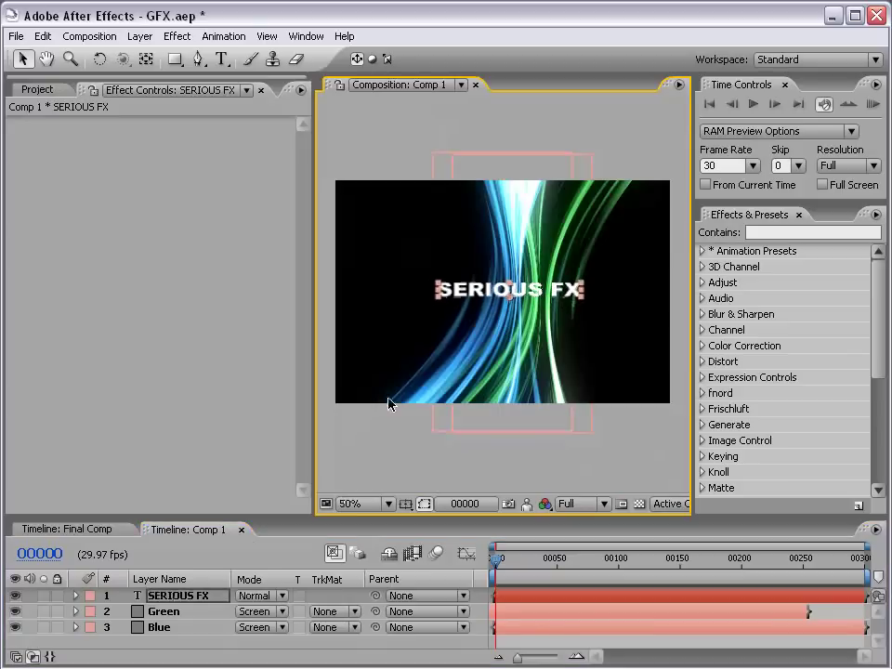
Apply a Ramp gradient to the title and place its start and end points on the text
click(181, 35)
mouse_move(232, 270)
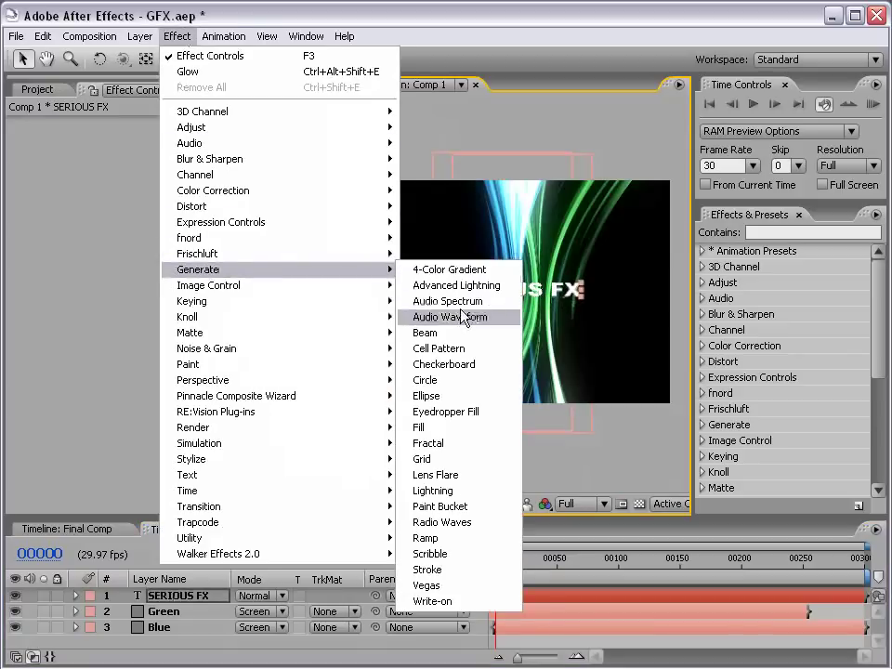
click(456, 539)
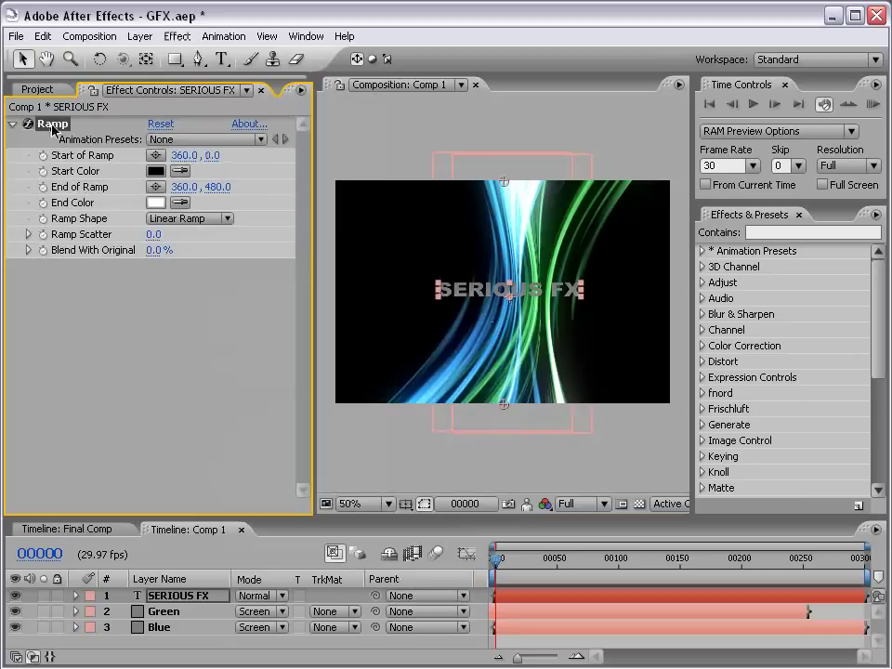
drag(504, 181, 504, 265)
drag(506, 409, 503, 310)
key(period)
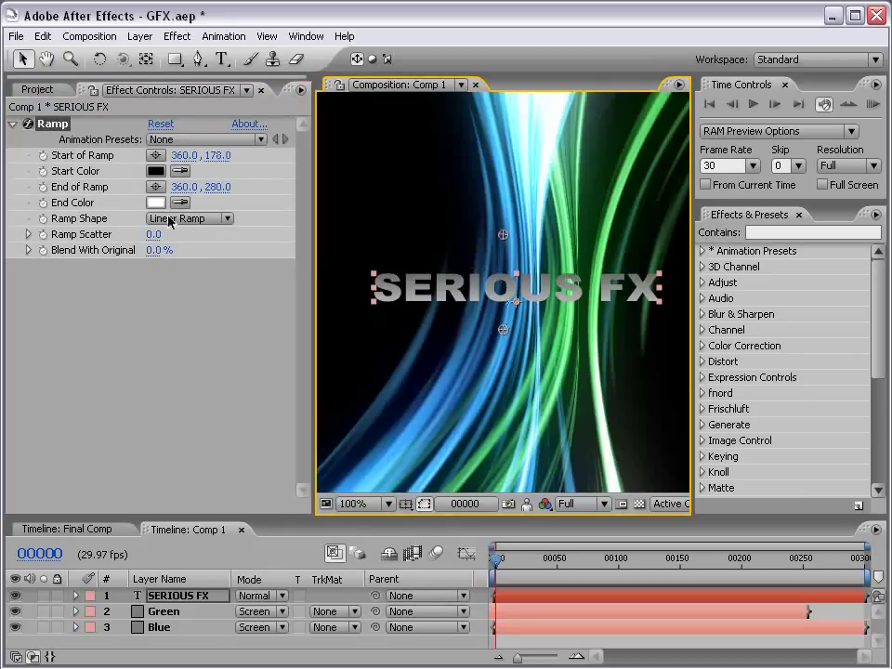
Set the Ramp Start Color to grey-blue and lower the start point slightly
click(156, 171)
drag(307, 510, 257, 527)
drag(516, 563, 516, 501)
click(304, 498)
drag(304, 498, 293, 500)
click(671, 387)
drag(506, 236, 505, 244)
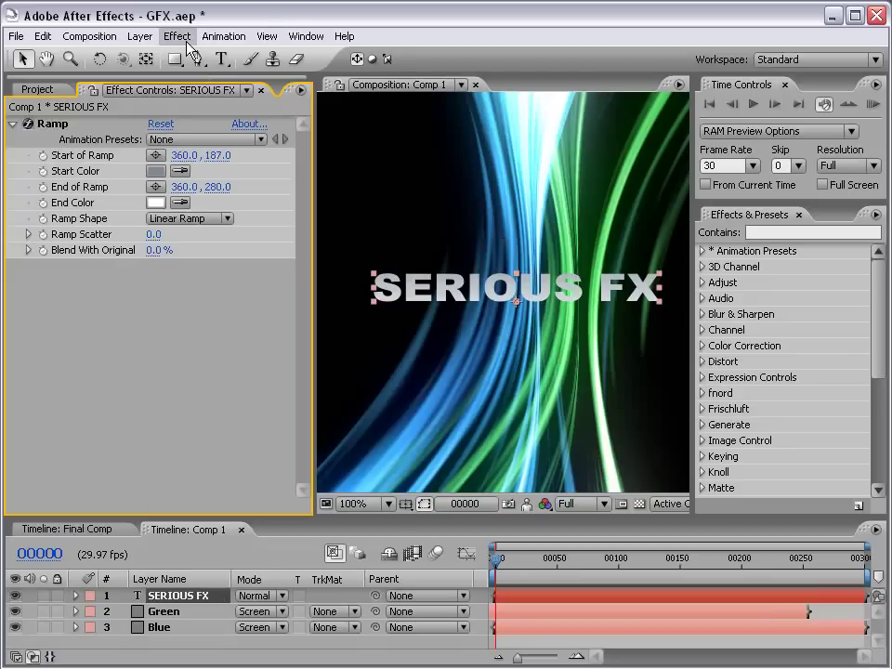
Apply a Drop Shadow to the title with Distance 2
click(178, 36)
mouse_move(225, 380)
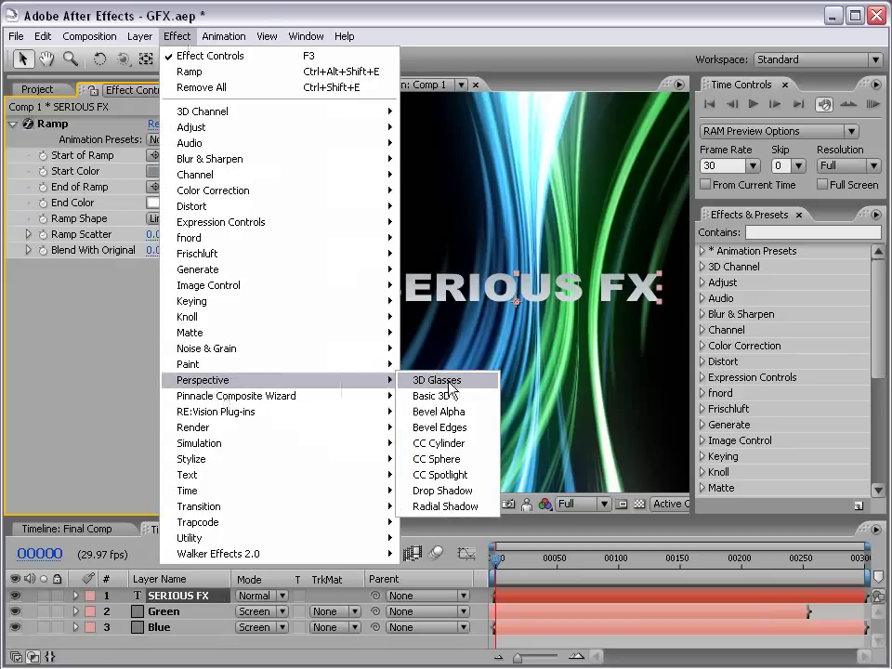
click(456, 495)
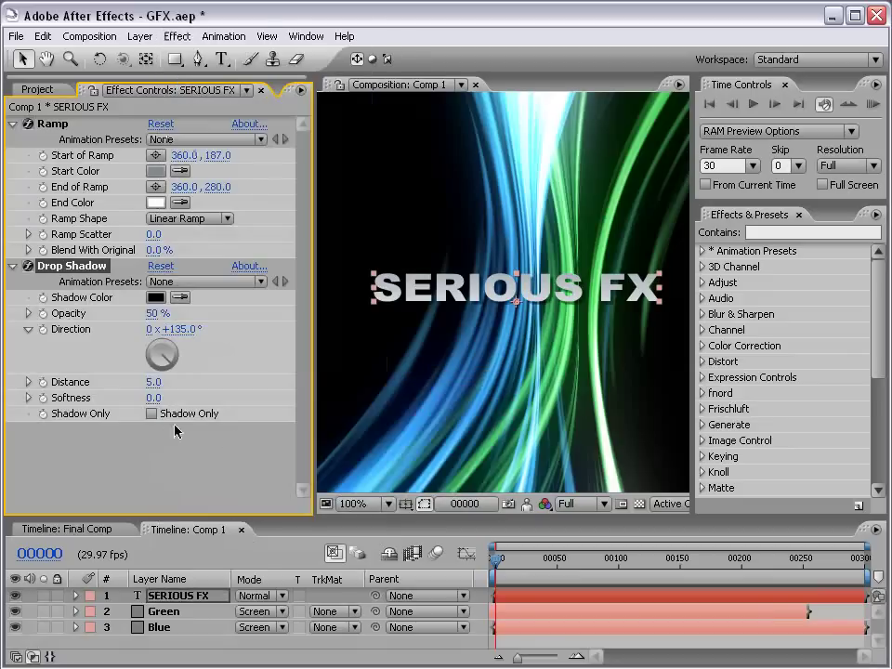
click(152, 383)
key(Return)
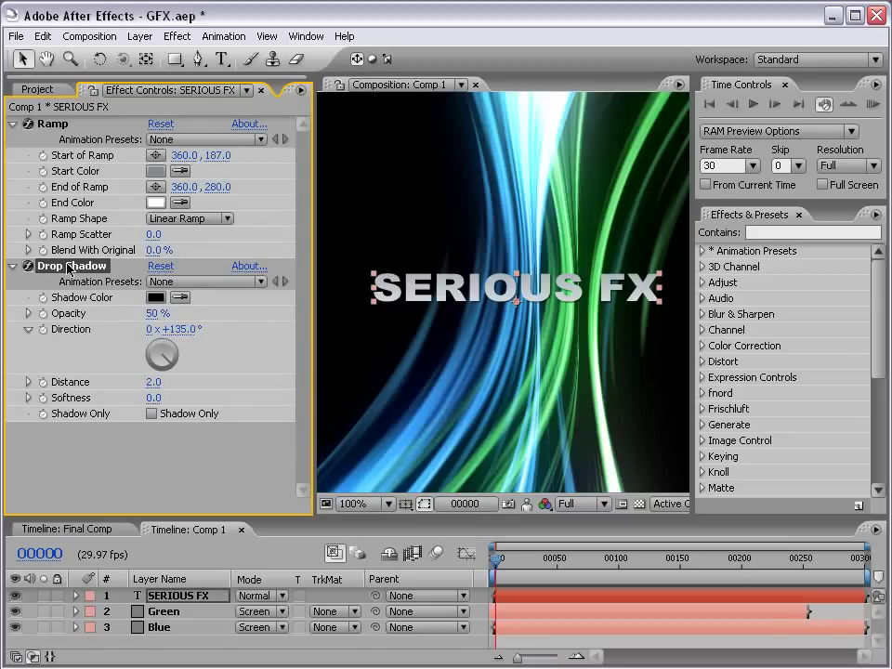
Duplicate the drop shadow and set the copy to Distance 0 and Softness 30
key(ctrl+d)
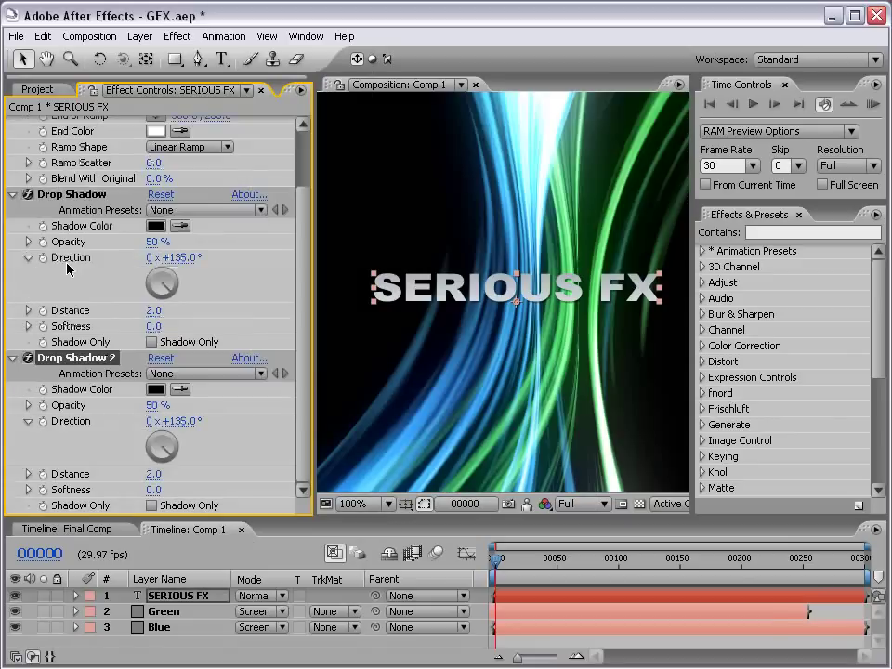
click(152, 474)
text(0)
key(Return)
drag(154, 490, 180, 491)
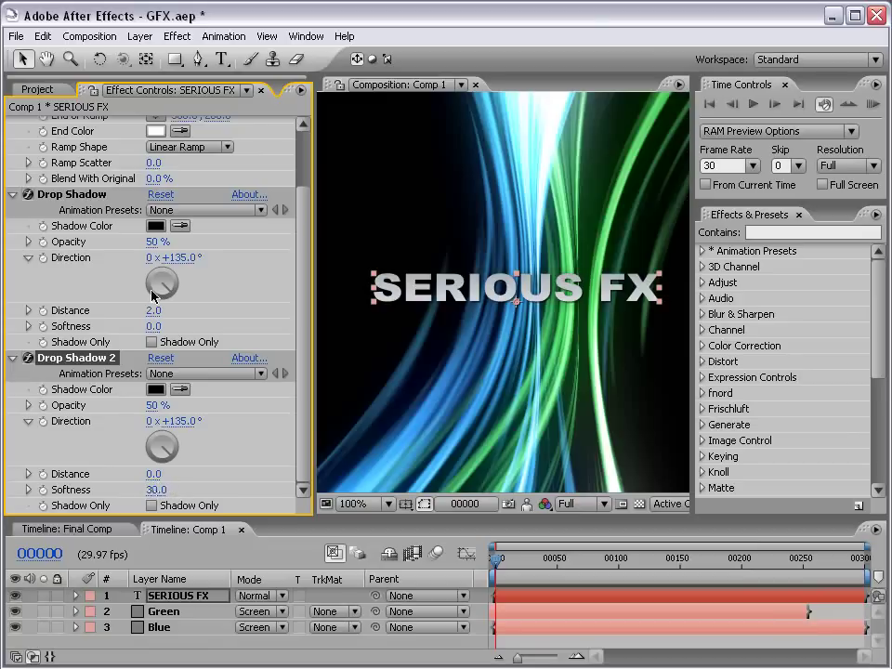
key(period)
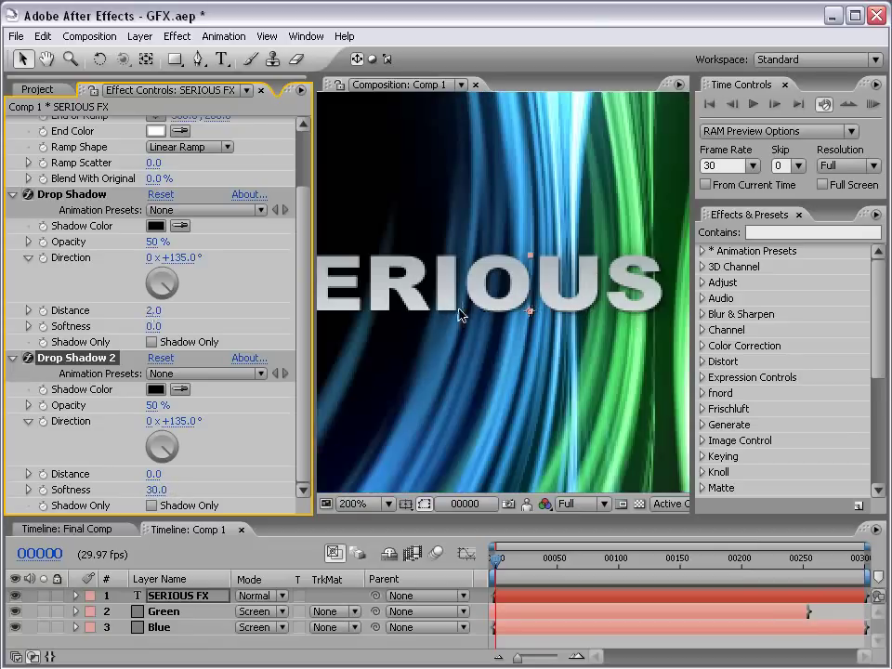
key(comma)
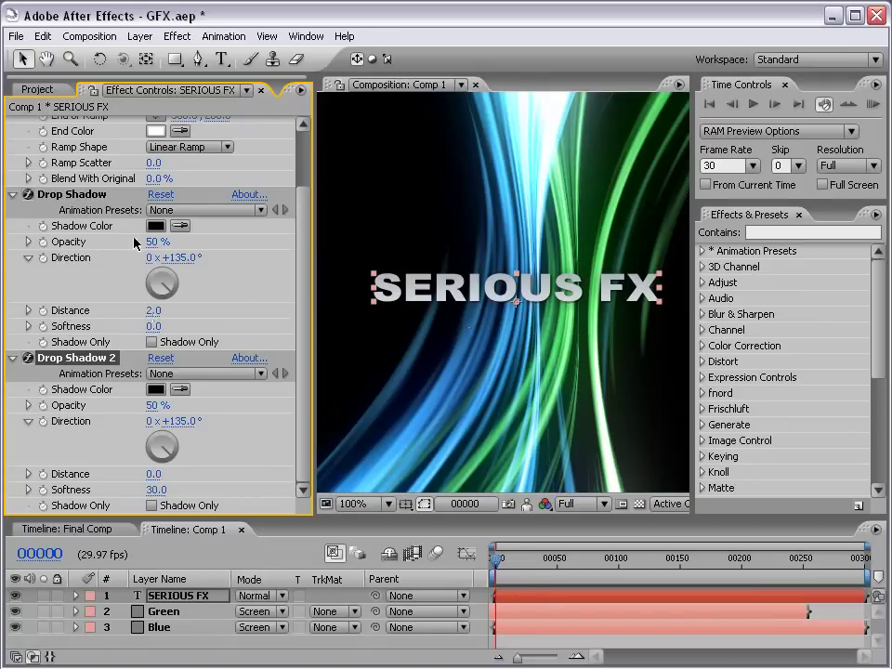
Raise both drop shadows' Opacity to 100%
drag(153, 242, 333, 240)
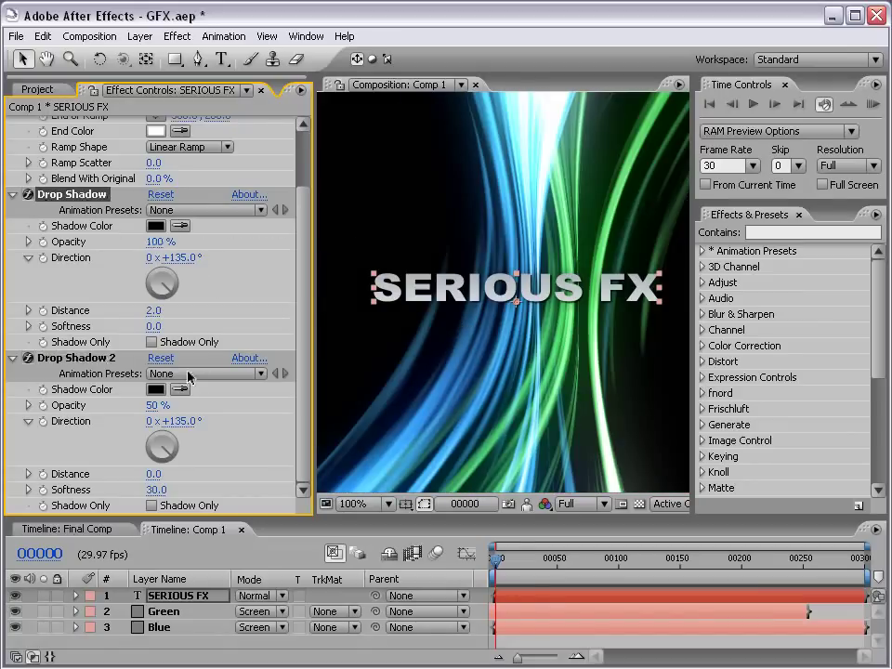
drag(154, 406, 320, 396)
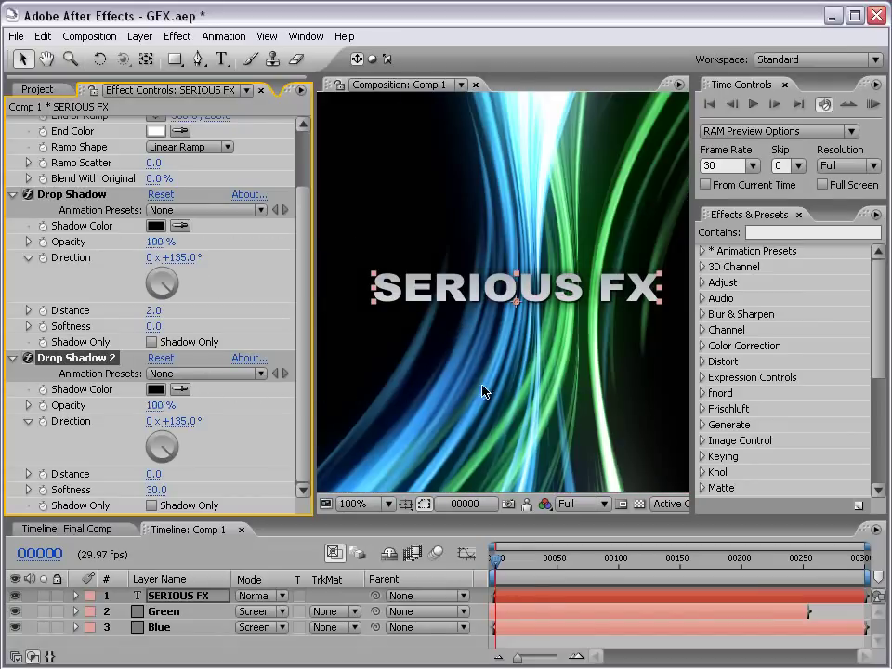
key(comma)
key(period)
Tighten the Ramp so it runs from 360,216 to 360,246 across the title
scroll(310, 293, up, 5)
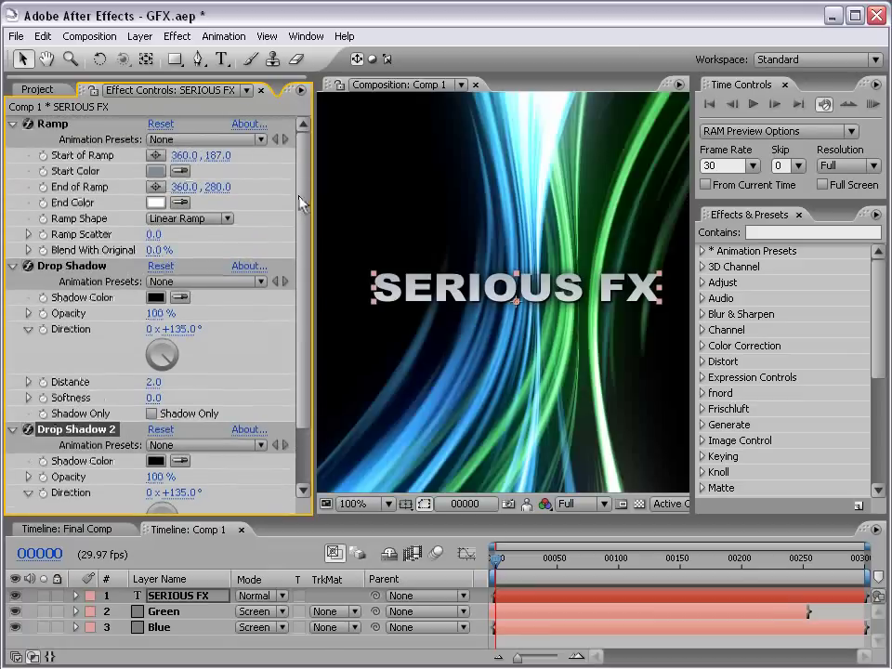
click(53, 123)
drag(503, 333, 502, 298)
drag(502, 244, 503, 271)
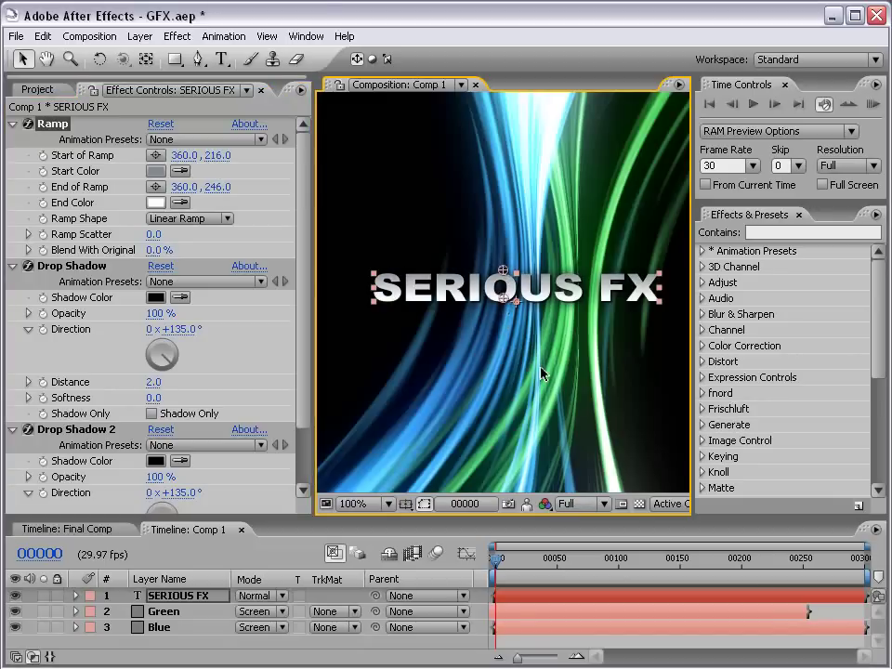
key(comma)
key(period)
key(grave)
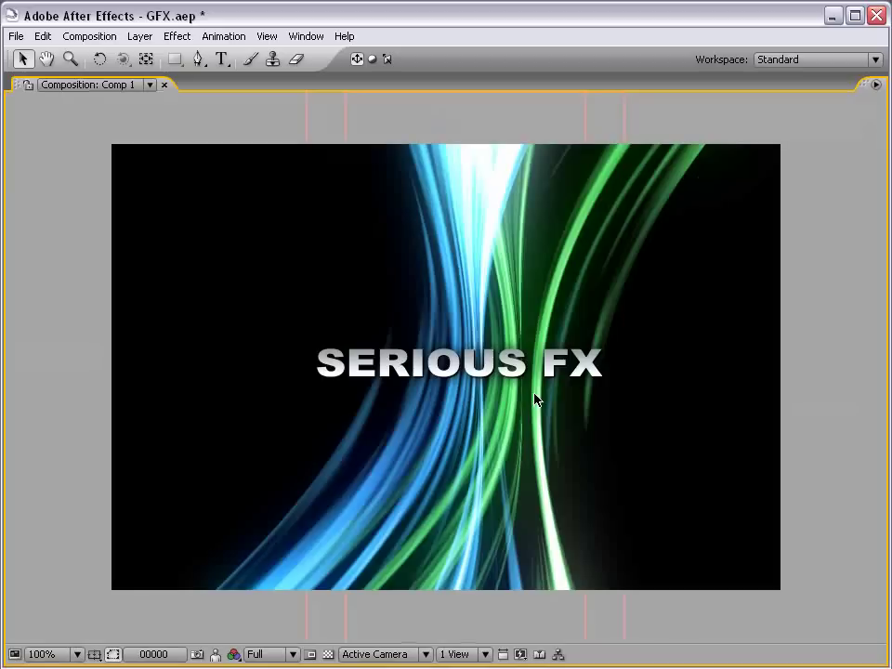
key(grave)
key(comma)
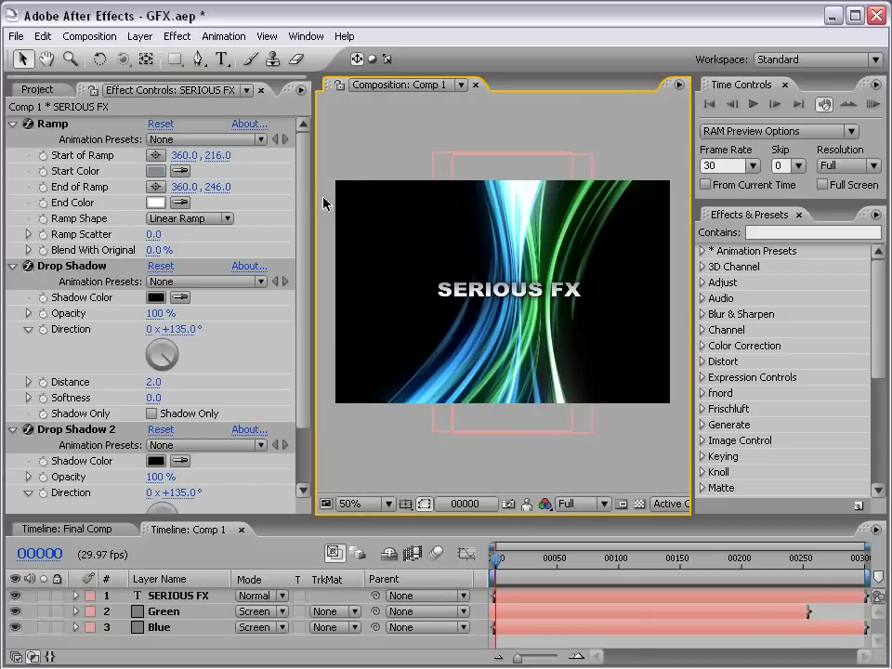
Add a new comp-sized solid layer via Layer > New > Solid
click(140, 37)
mouse_move(144, 55)
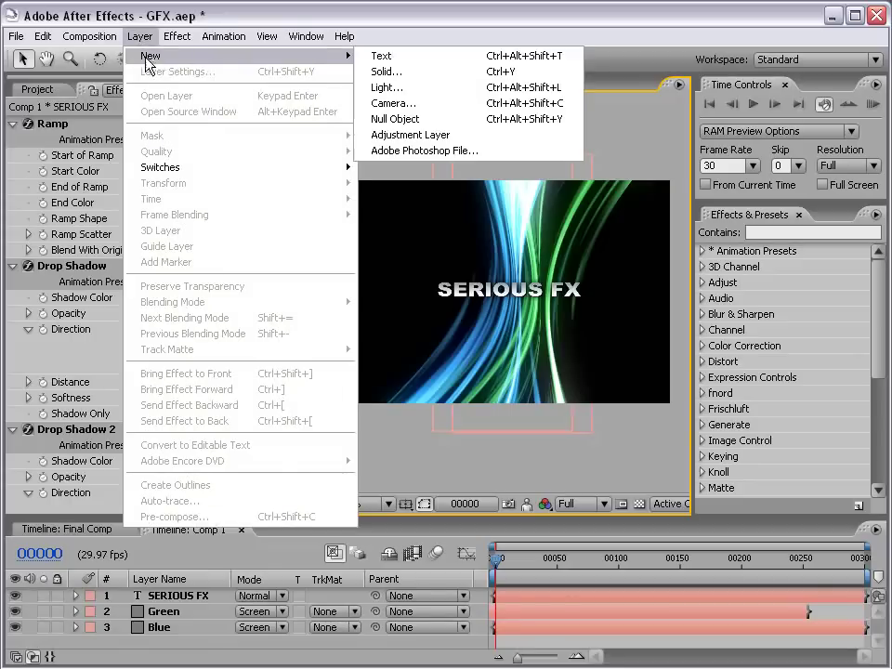
click(403, 71)
click(435, 419)
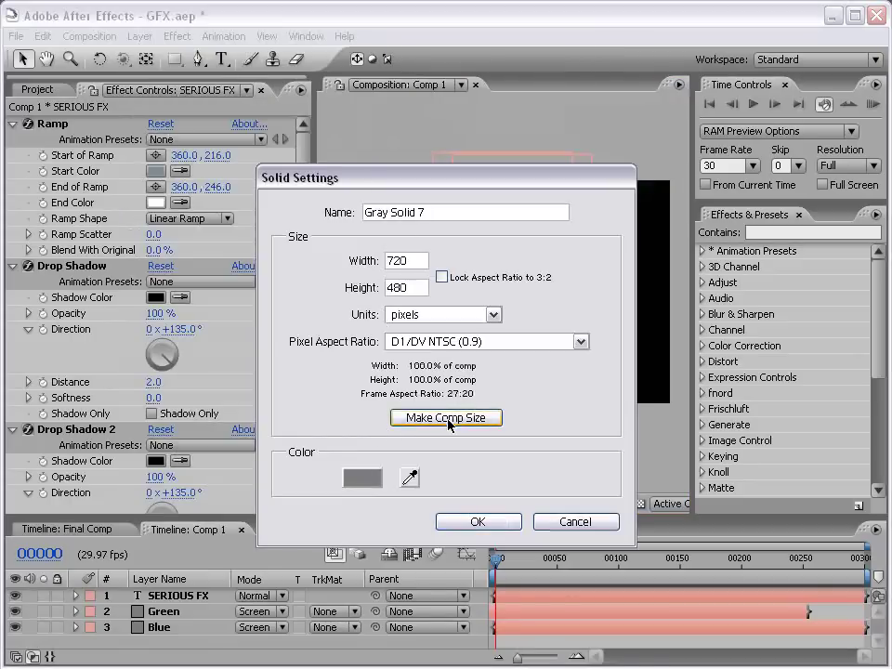
click(476, 522)
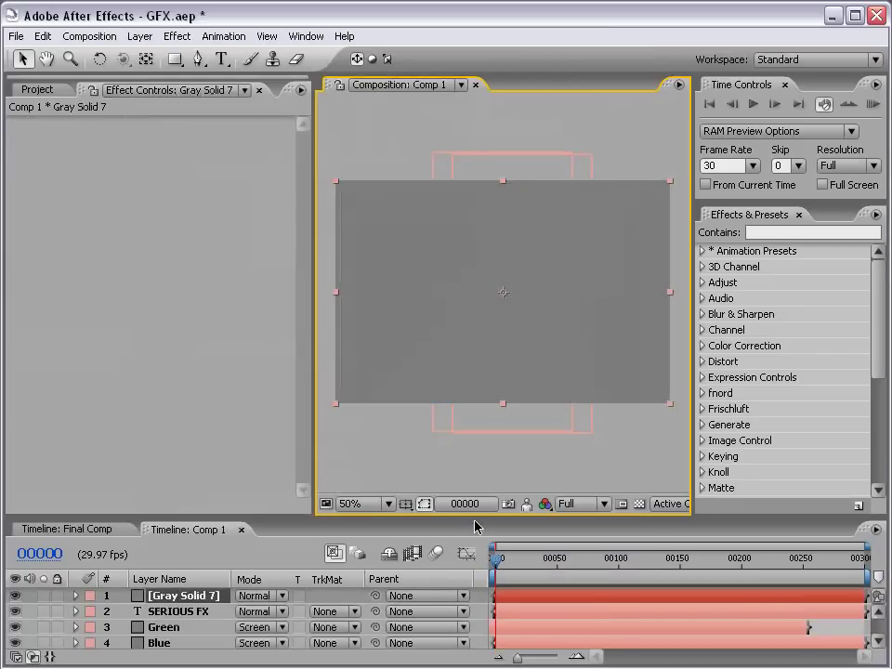
Search 'particl' and apply CC Particle World to the solid, previewing at frame 39
click(770, 233)
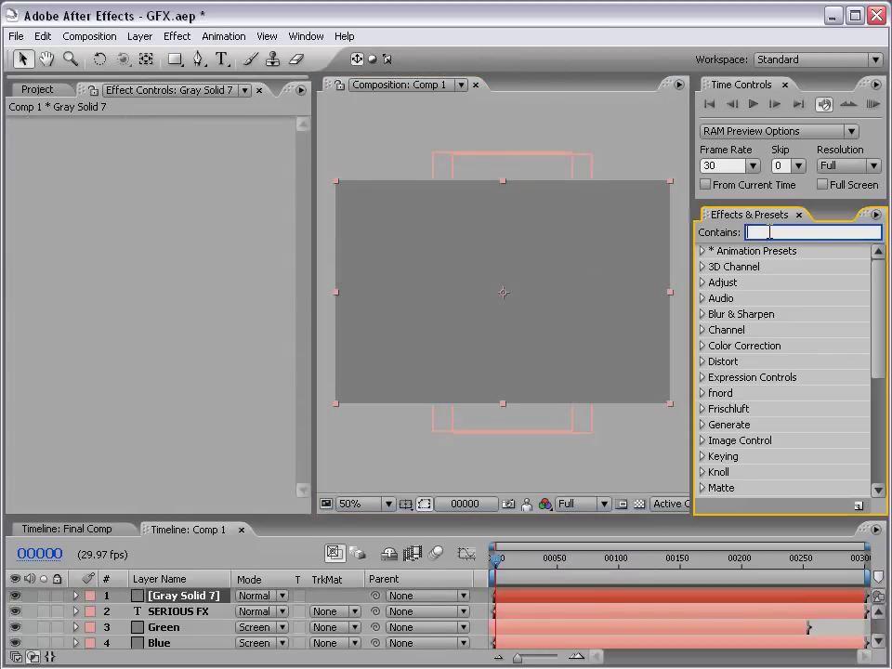
text(particl)
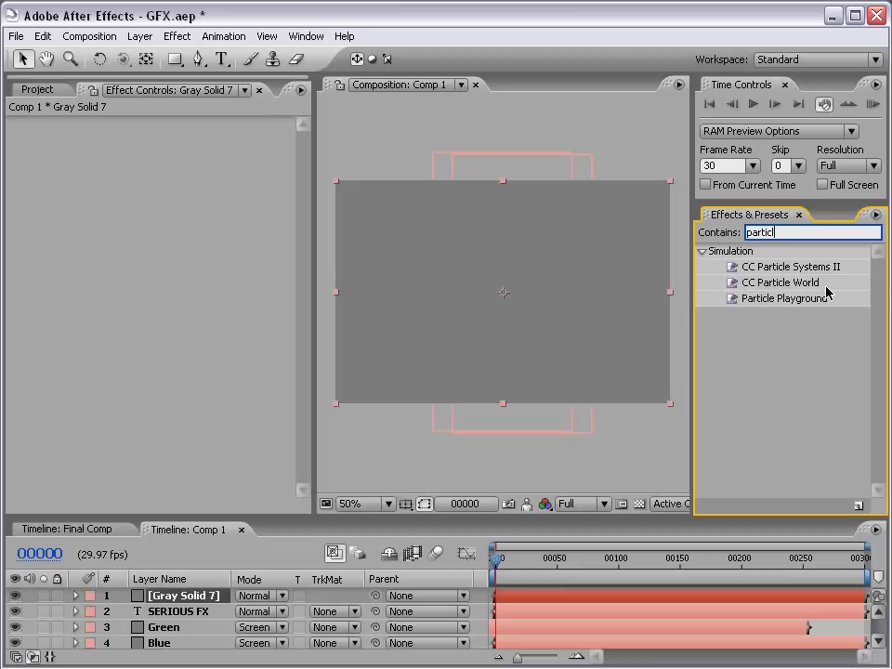
drag(792, 288, 488, 247)
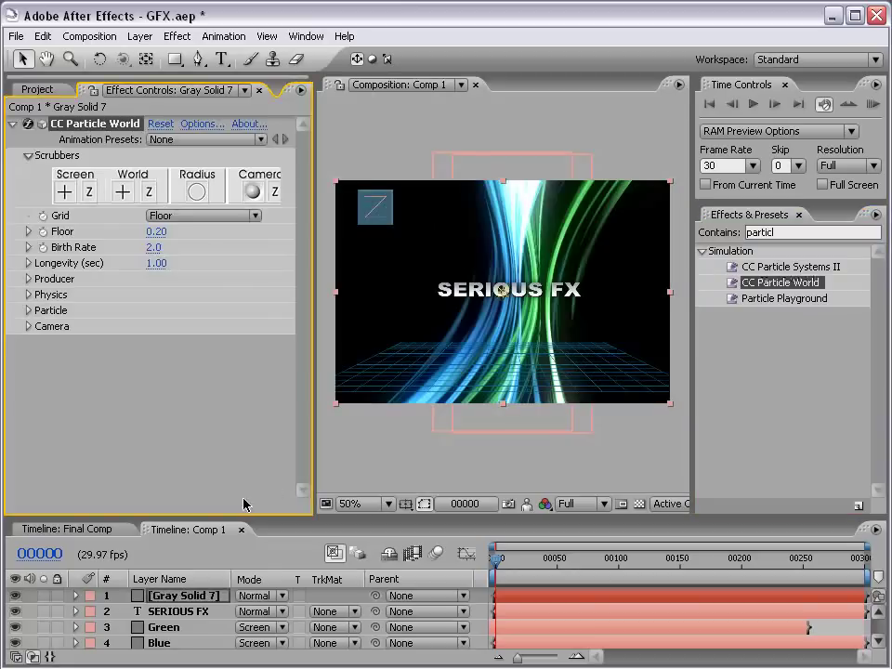
click(499, 560)
drag(514, 570, 542, 565)
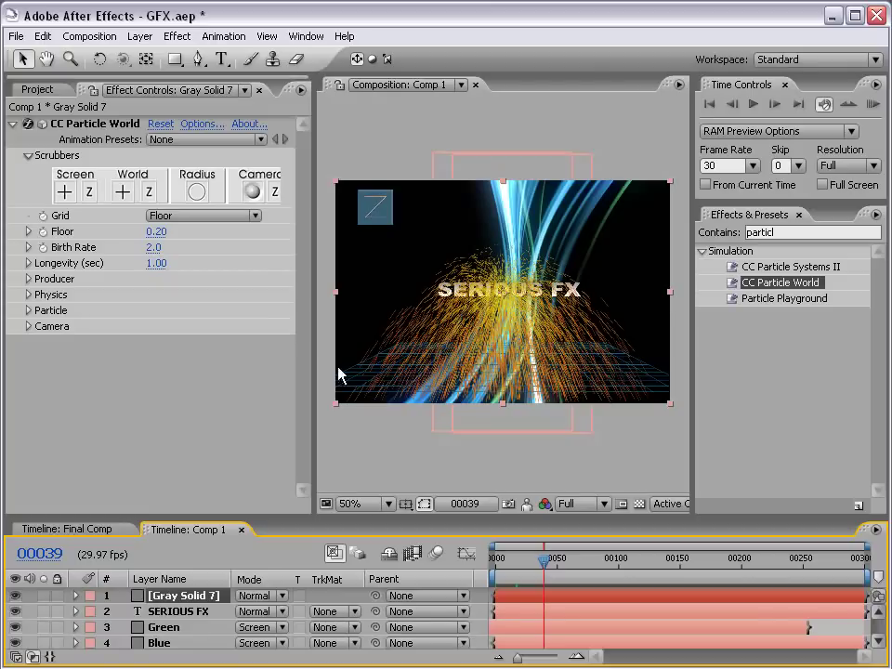
Solo the particle layer and switch CC Particle World's Grid to Off
click(43, 596)
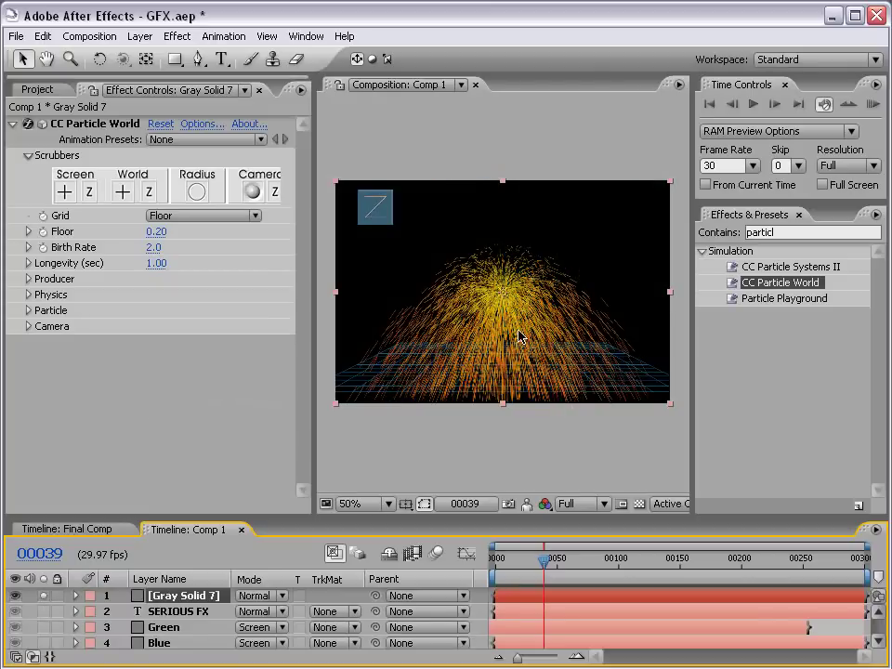
key(period)
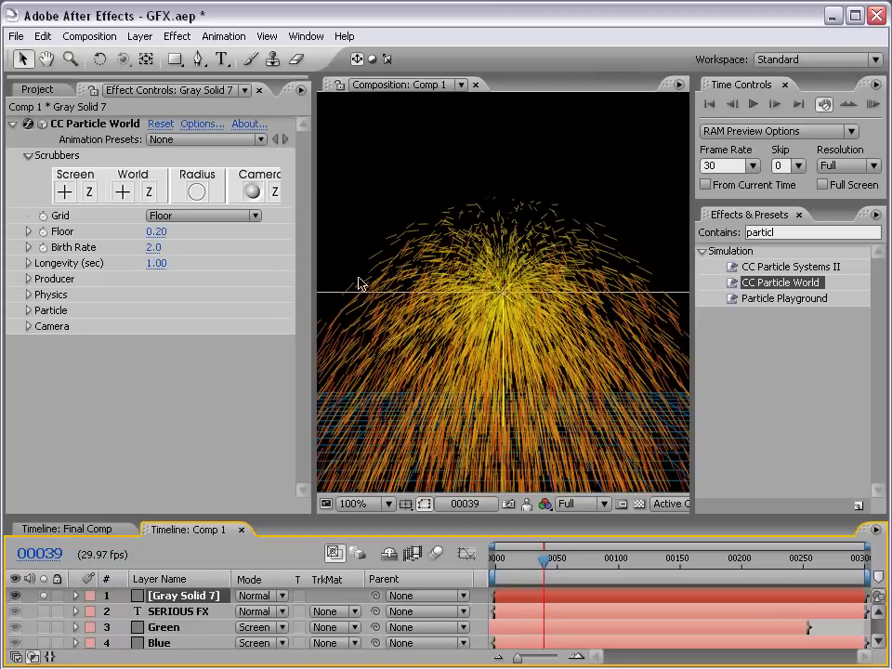
click(168, 217)
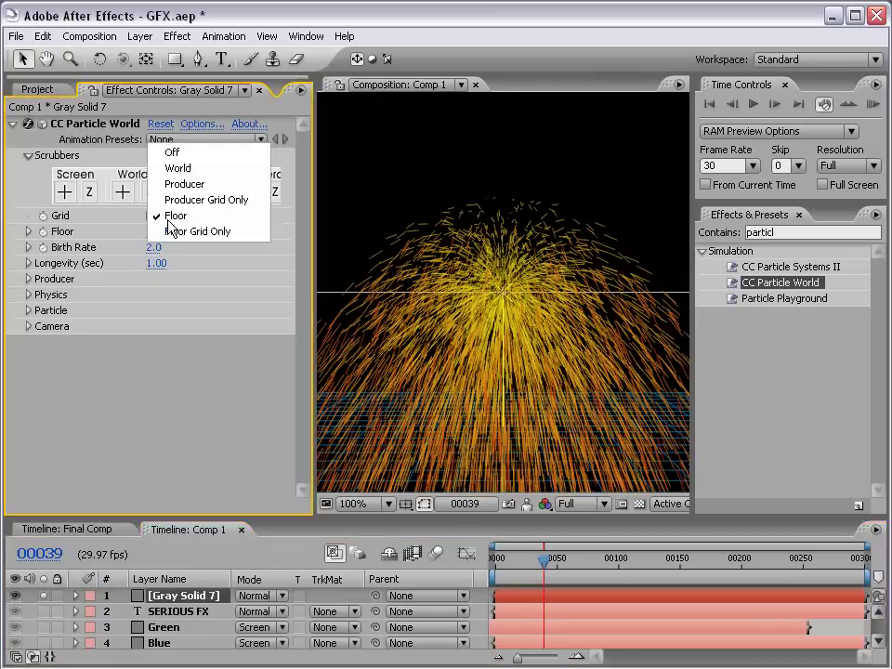
click(188, 154)
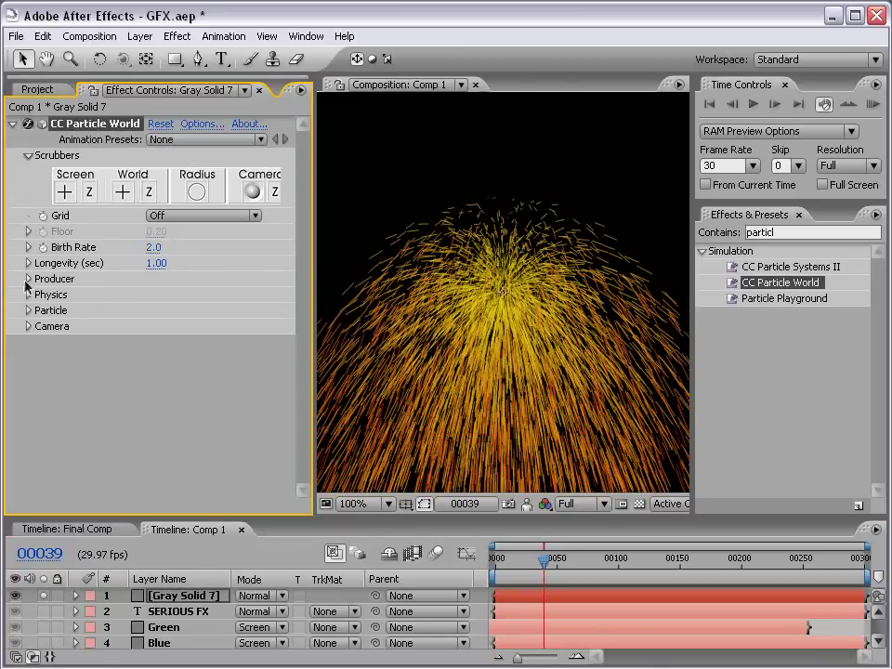
Expand the Producer, Physics and Particle settings and widen Producer Radius X toward 0.6
click(28, 279)
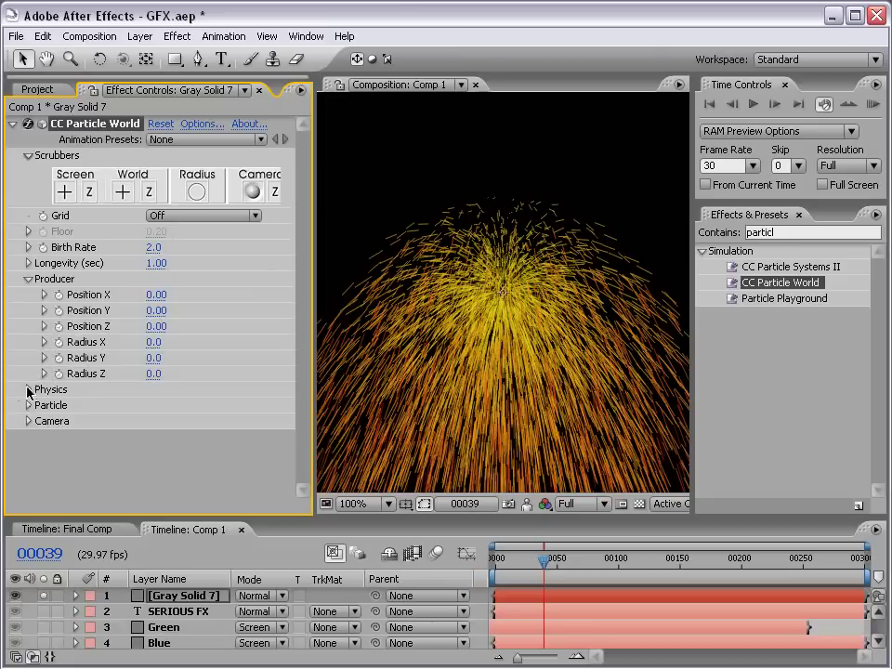
click(28, 390)
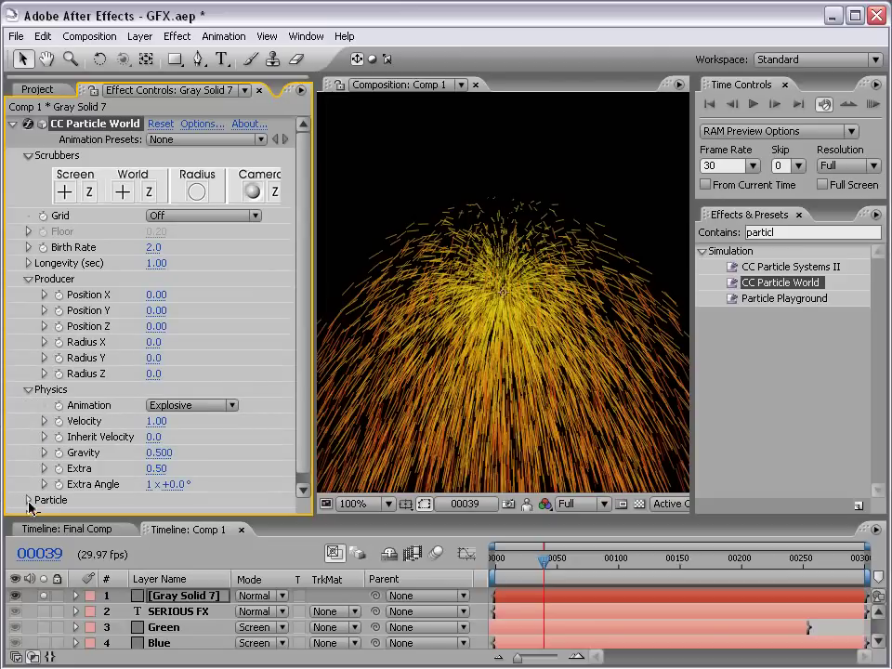
click(29, 501)
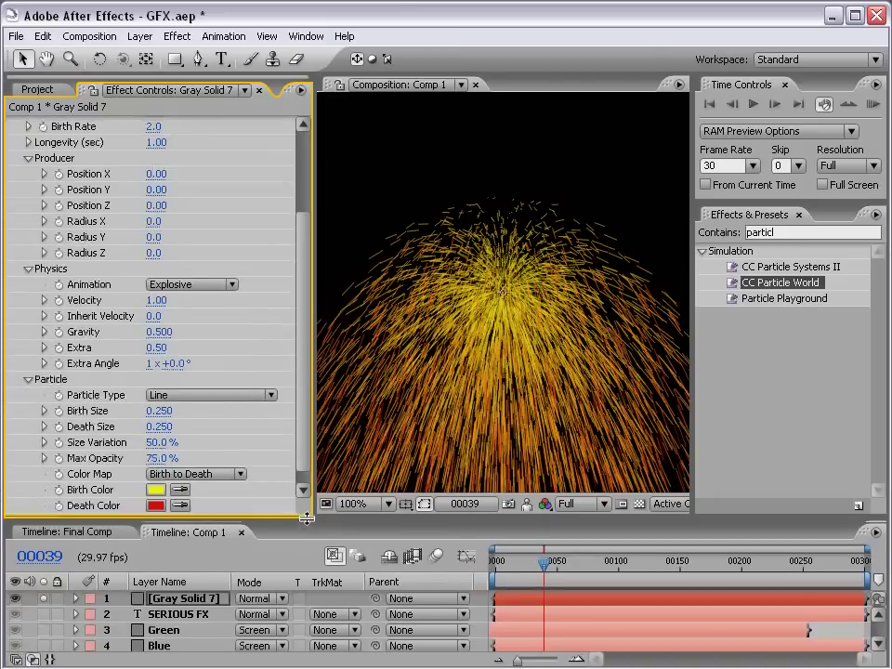
drag(307, 514, 306, 622)
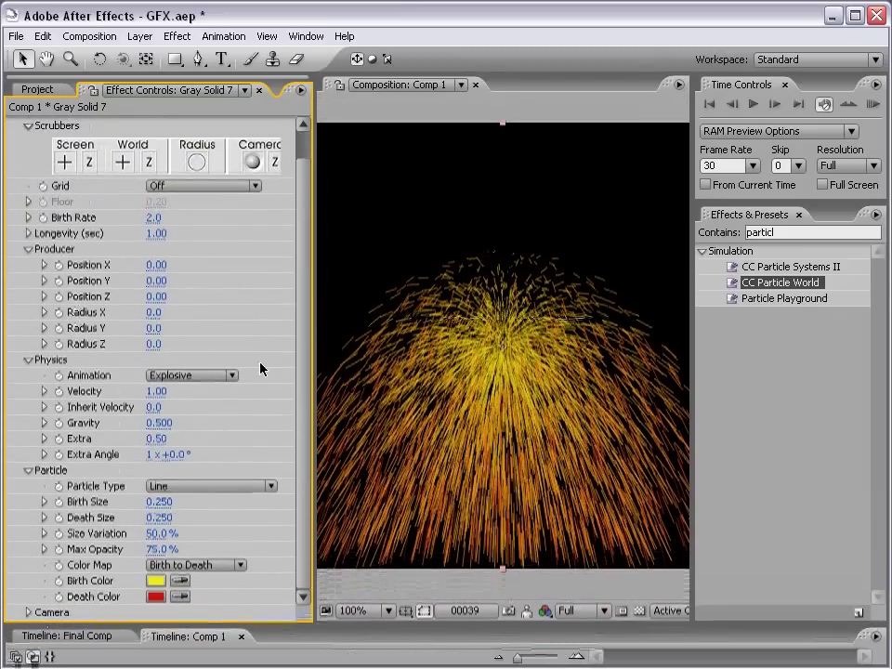
key(comma)
key(comma)
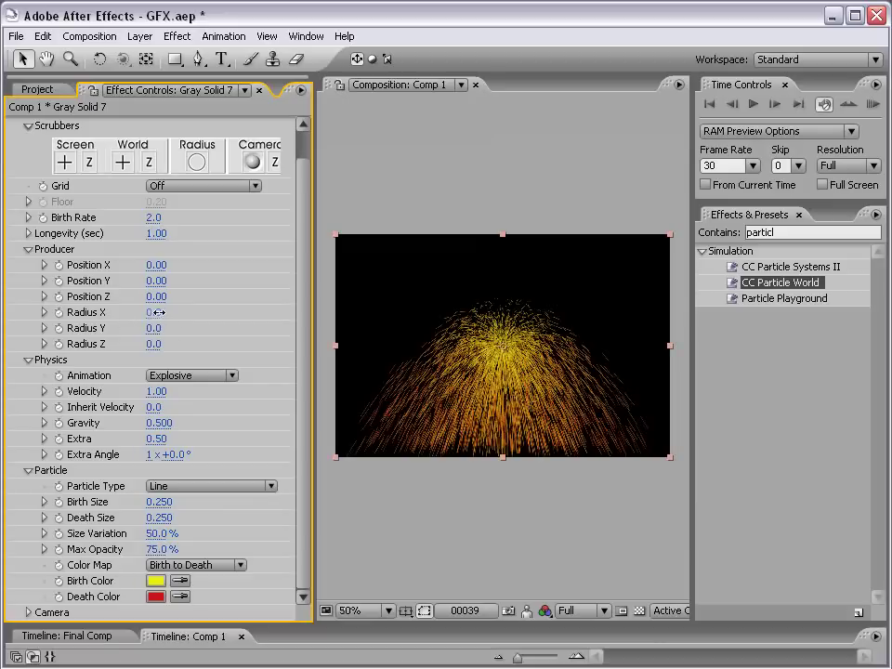
mouse_move(159, 313)
mouse_down()
mouse_move(206, 313)
mouse_move(167, 329)
mouse_move(165, 342)
mouse_move(238, 340)
mouse_up()
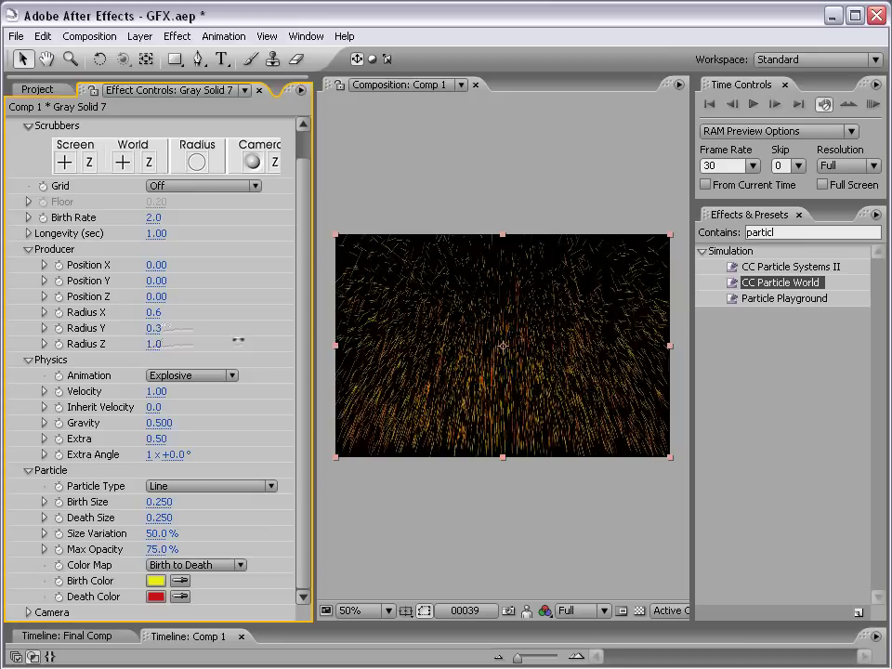
Set Producer Radius X, Y and Z to 0.6, 0.3 and 1.0
click(159, 312)
text(.6)
key(Return)
click(154, 328)
text(.3)
key(Return)
click(155, 344)
text(1)
key(Return)
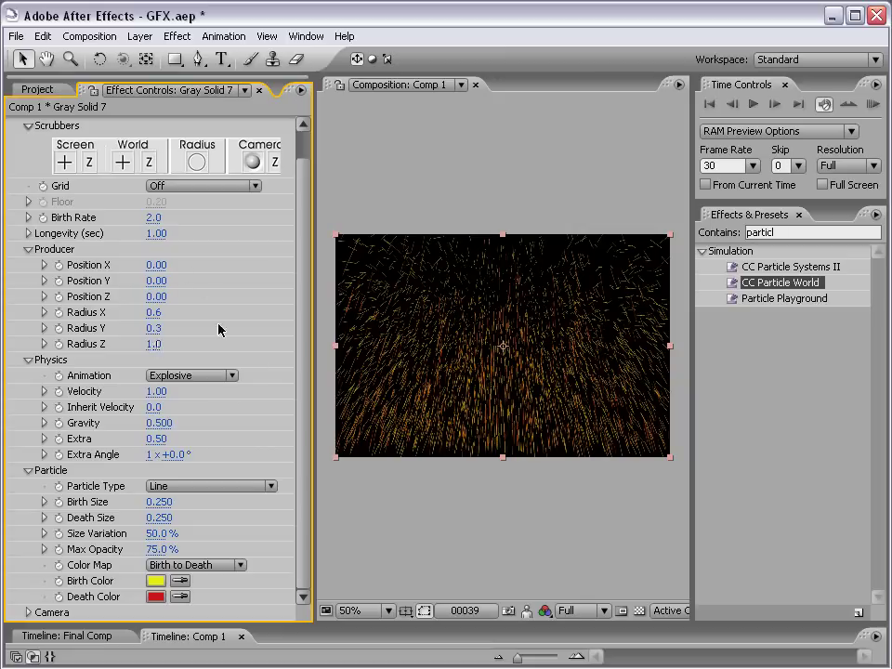
Set particle Velocity to zero and preview the particles around frames 47–57
click(156, 391)
key(Return)
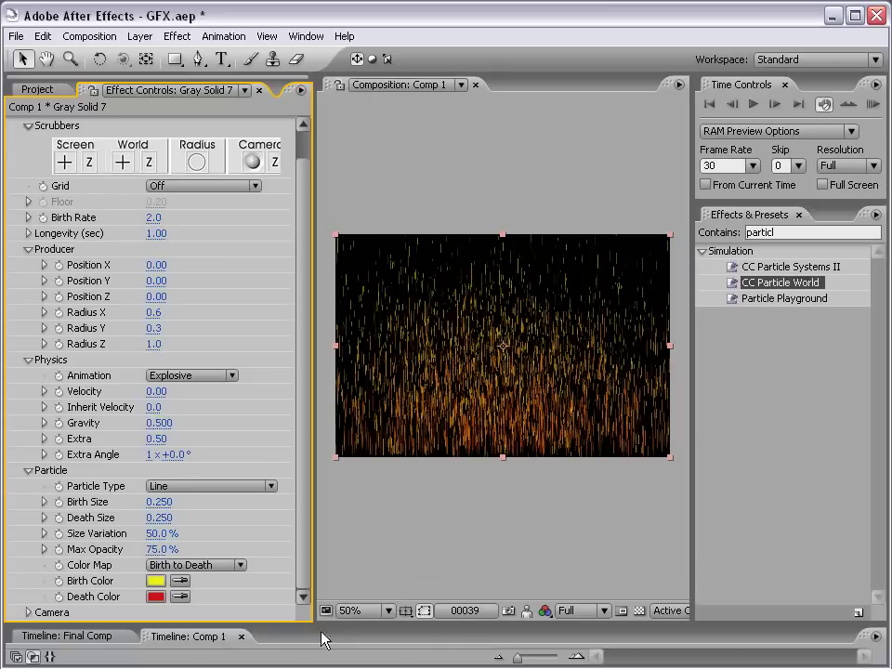
drag(325, 626, 325, 544)
click(555, 596)
drag(555, 595, 588, 587)
key(grave)
key(grave)
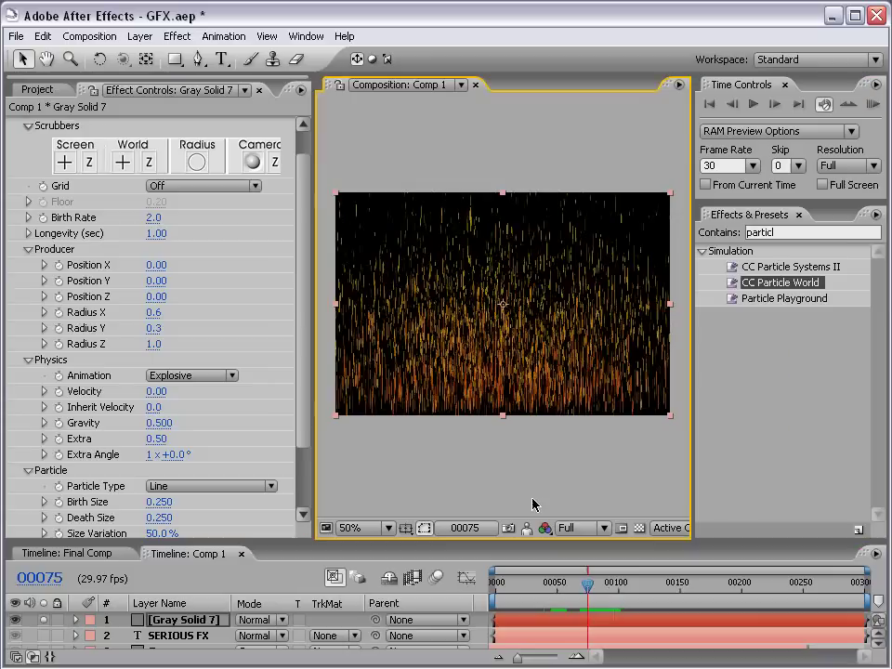
Lower the particle Birth Rate to 0.2
click(150, 218)
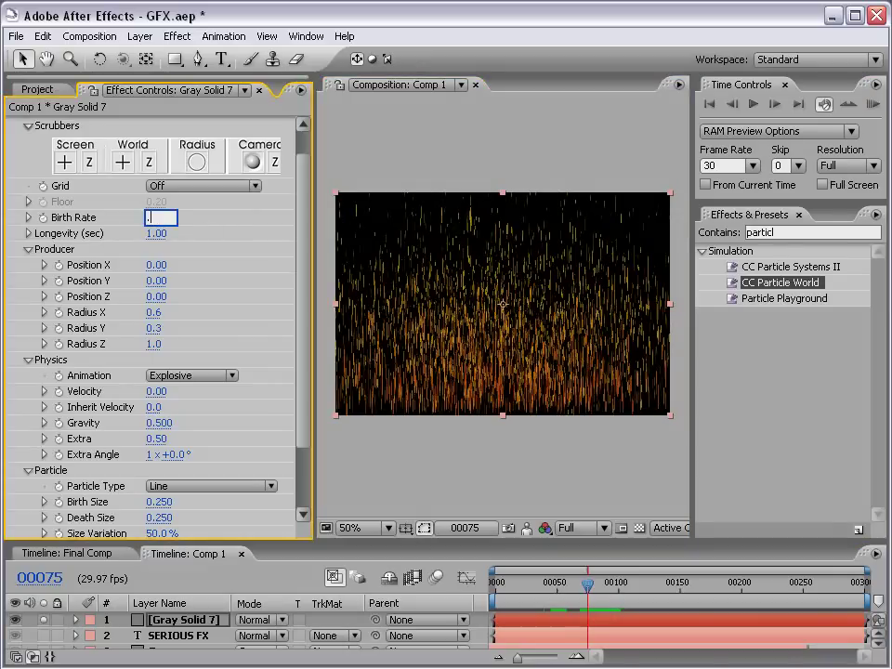
text(.2)
key(Return)
key(grave)
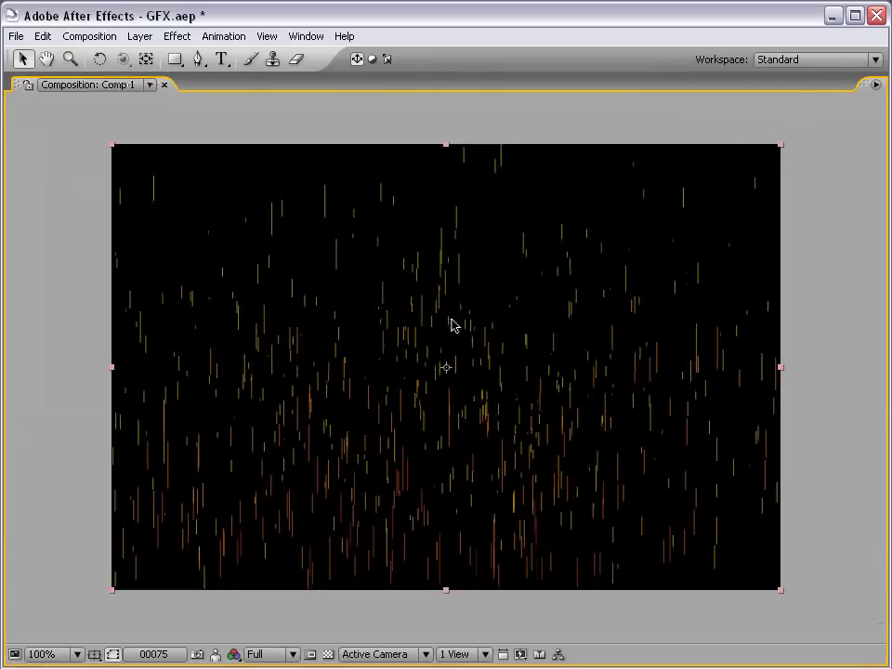
key(grave)
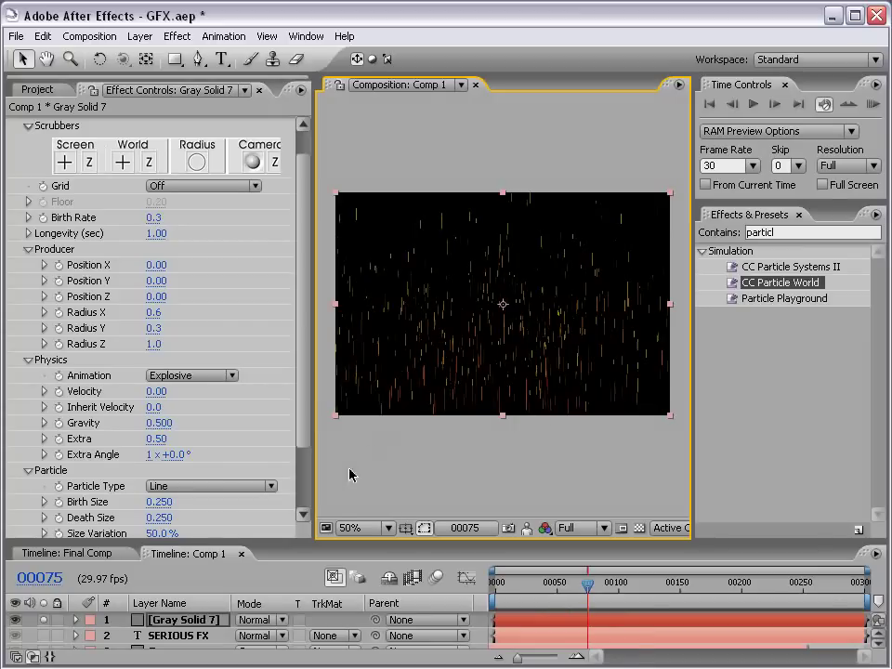
Set Physics Gravity to 0 and scrub a few frames to preview the floating particles
scroll(305, 394, down, 3)
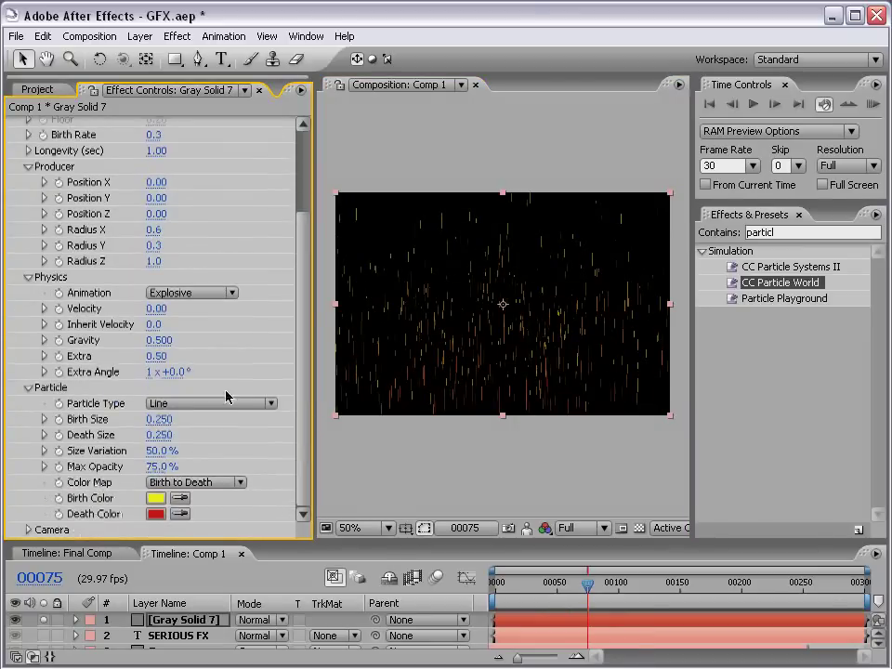
click(158, 340)
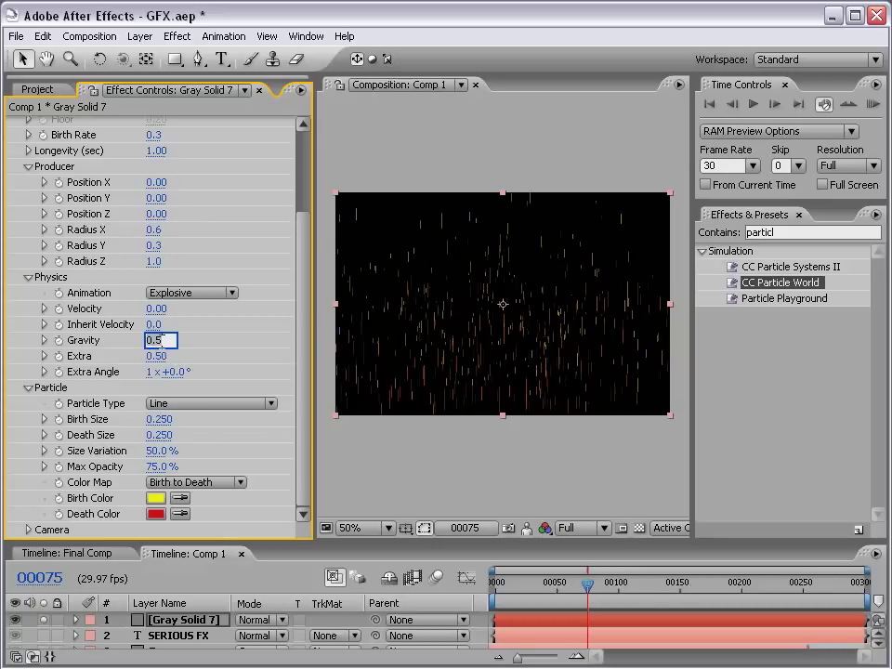
text(0)
key(Return)
scroll(518, 348, up, 1)
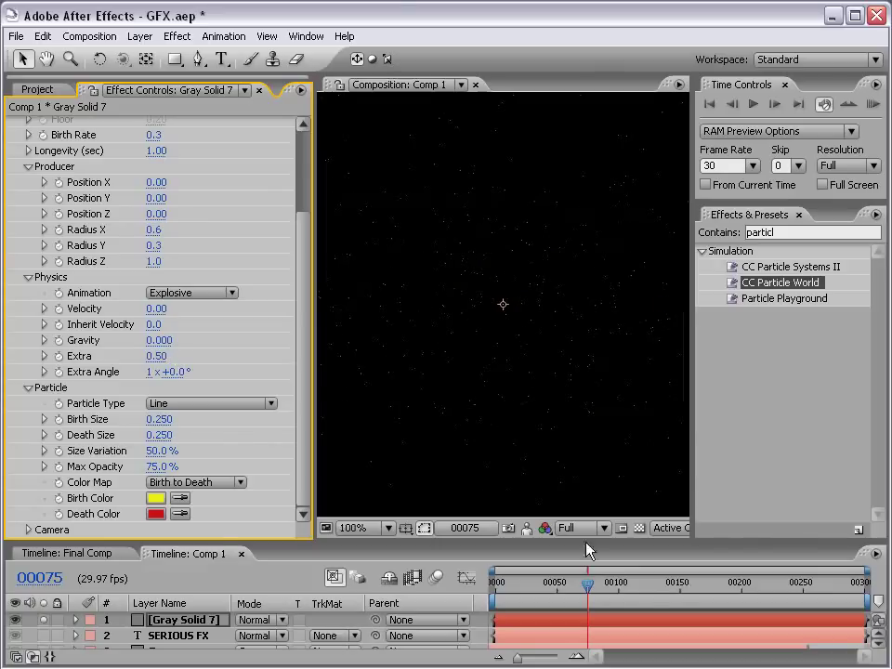
drag(588, 583, 619, 583)
Change the Particle Type to Lens Bubble
click(171, 408)
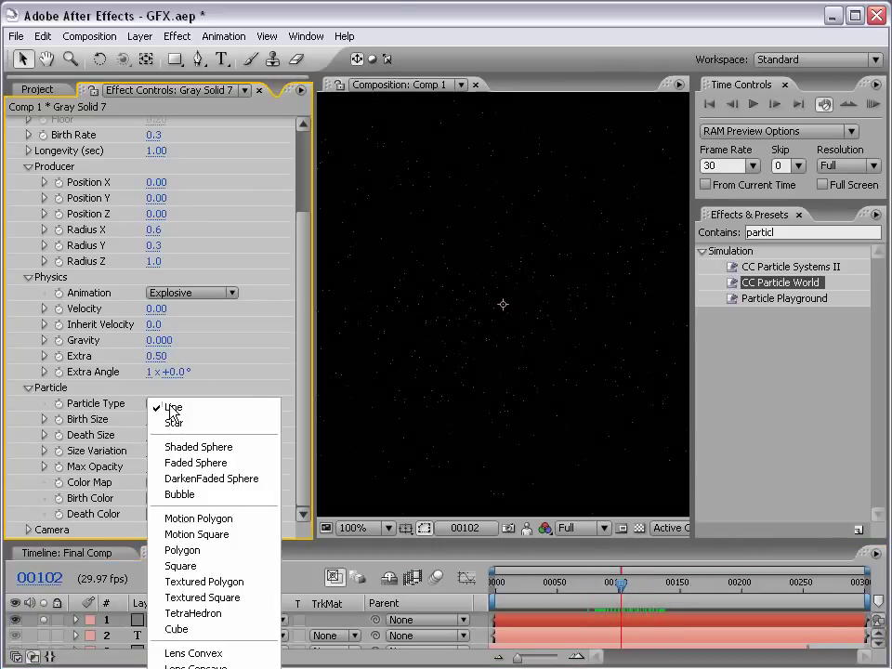
key(Up)
key(Return)
click(179, 406)
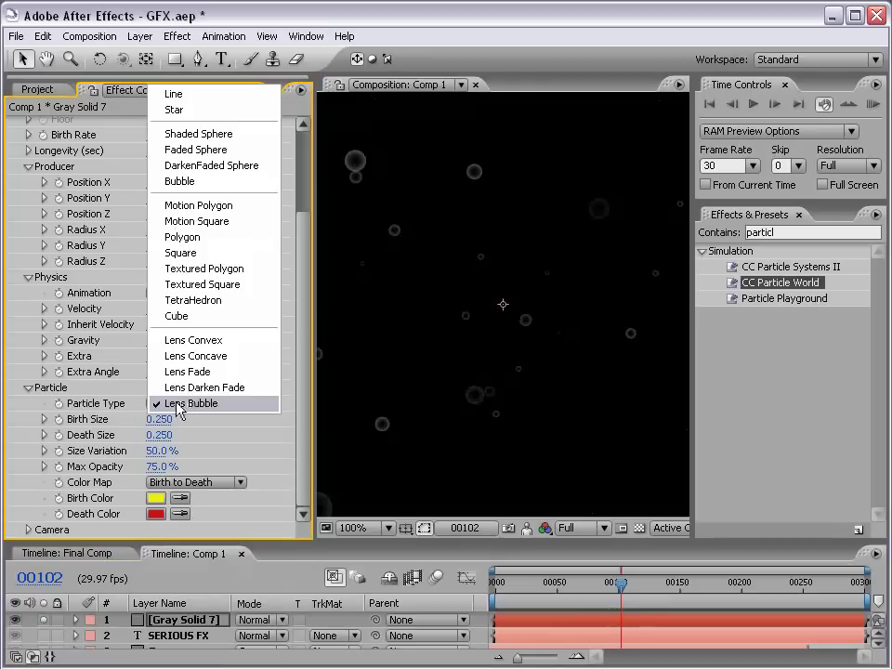
click(269, 406)
key(comma)
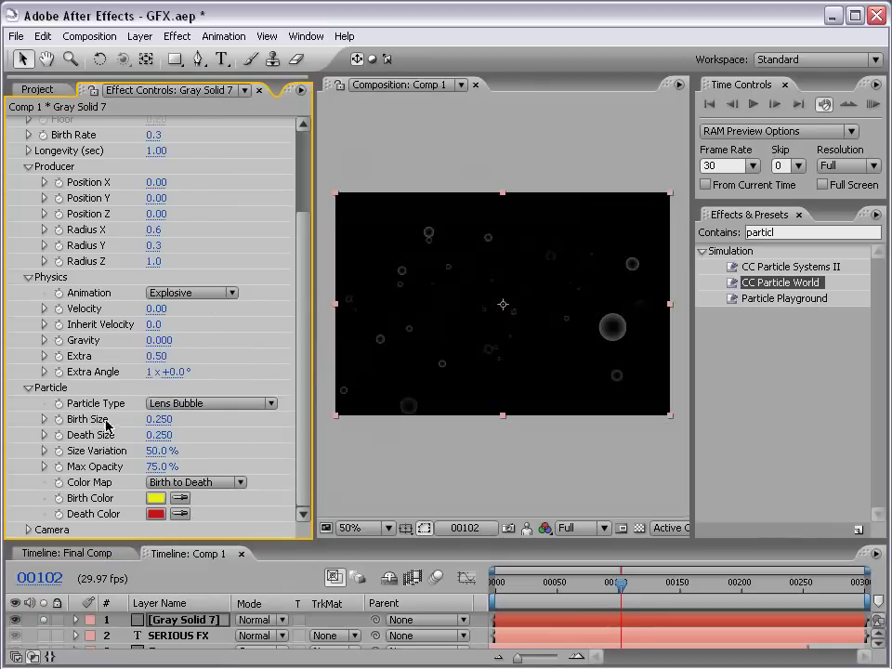
Set the particle Birth Size and Death Size both to 0.150
click(158, 419)
text(1)
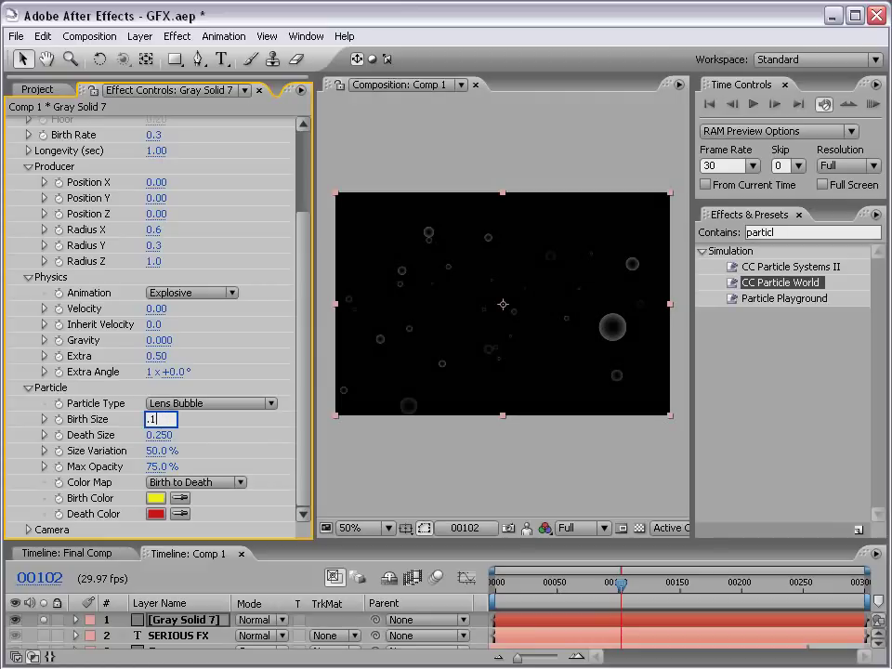
text(.5)
key(Return)
click(163, 434)
text(.1)
key(Return)
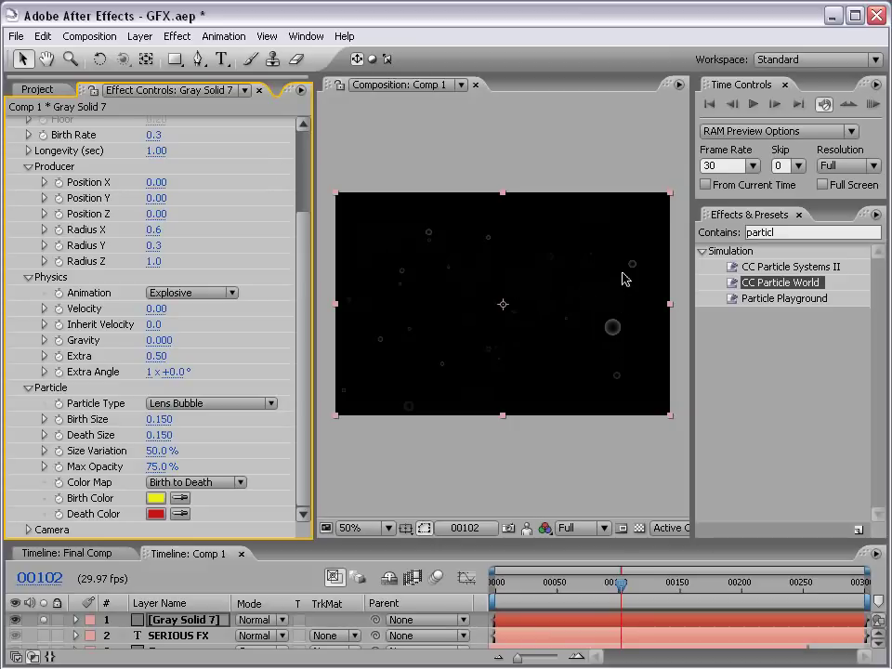
Change the particle layer's solid colour to white (FFFFFF) in Solid Settings
click(139, 36)
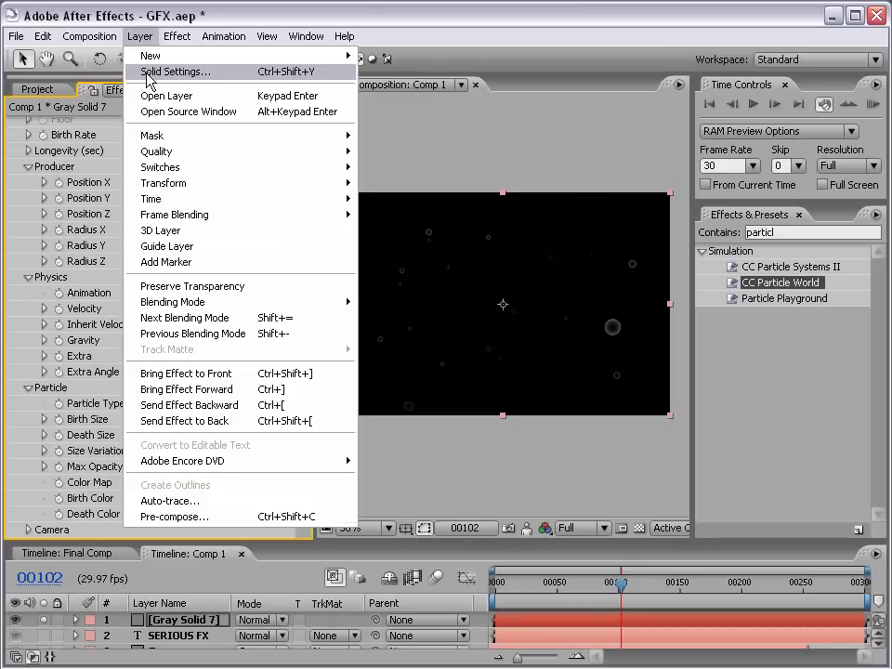
key(Return)
click(362, 476)
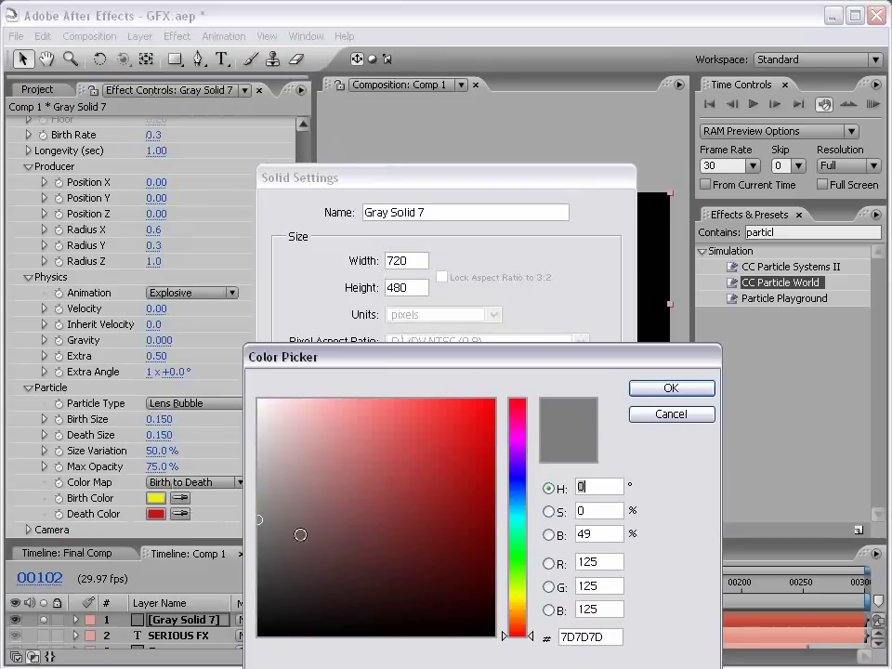
click(259, 400)
click(660, 389)
click(478, 560)
Raise the particle Birth Rate to 0.9 and shrink Birth Size to 0.070
scroll(309, 358, up, 5)
drag(153, 247, 153, 249)
scroll(181, 430, down, 3)
drag(158, 419, 154, 422)
click(488, 446)
scroll(488, 427, up, 2)
scroll(491, 428, down, 2)
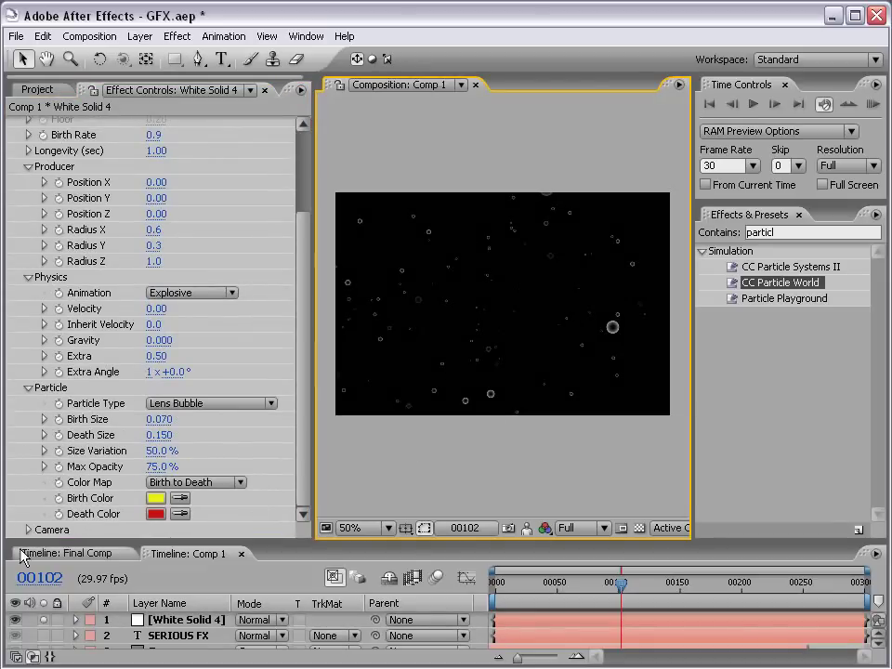
Turn off solo on White Solid 4 and enlarge the timeline to show all layers
click(43, 620)
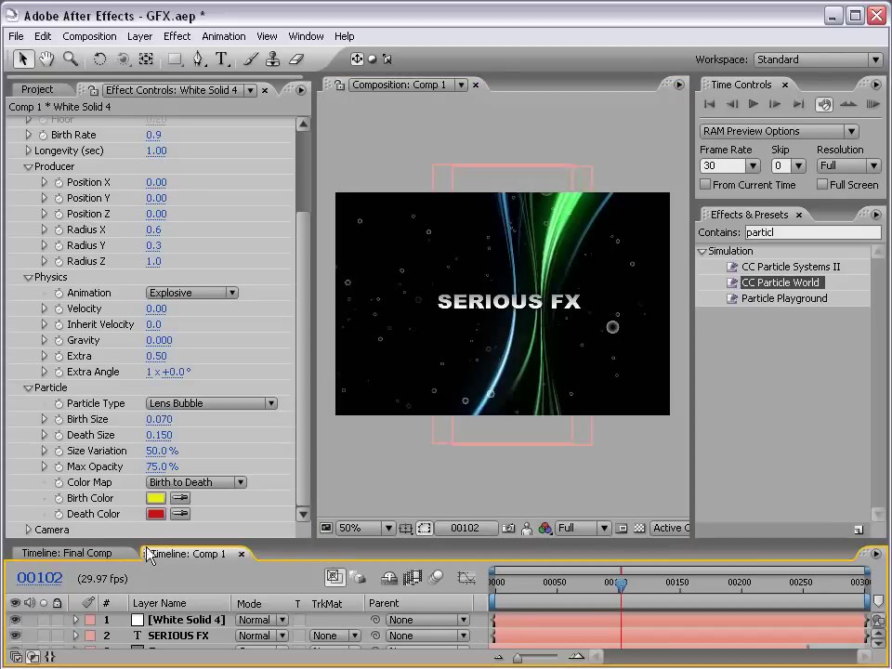
drag(147, 542, 147, 503)
scroll(452, 359, up, 2)
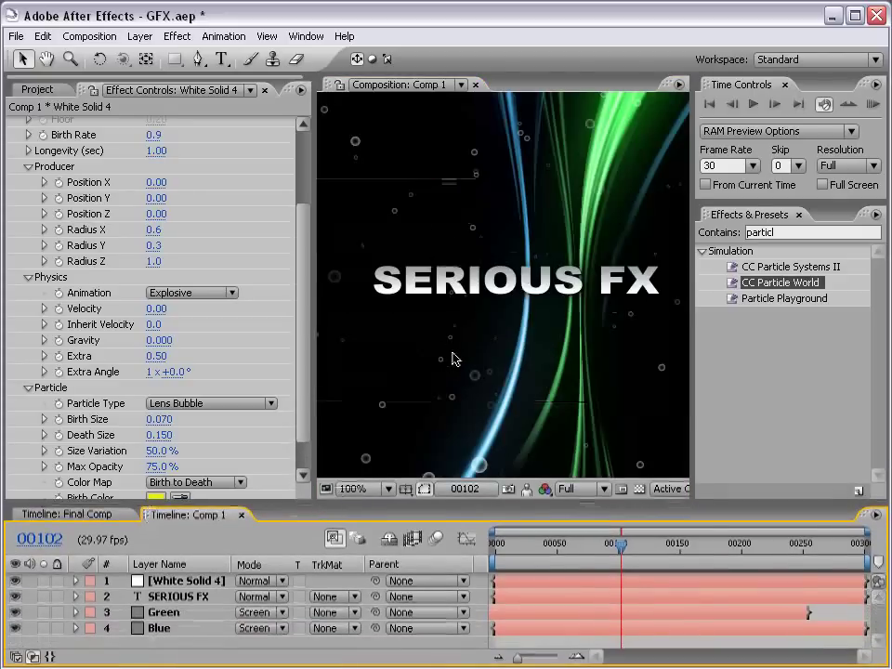
key(grave)
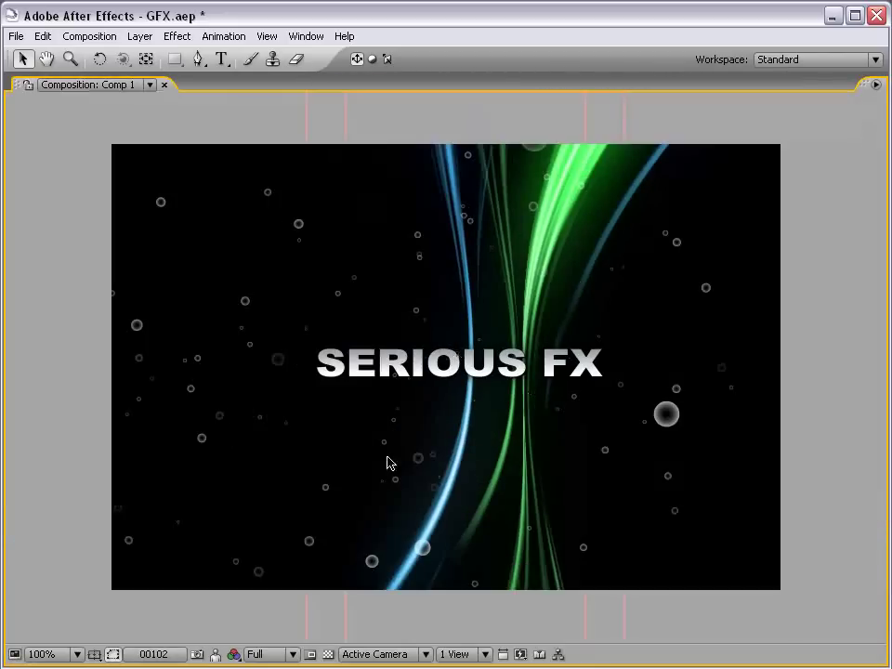
key(grave)
Preview frames 61, 177, 99, 45 and 27, then select White Solid 4
drag(553, 556, 534, 550)
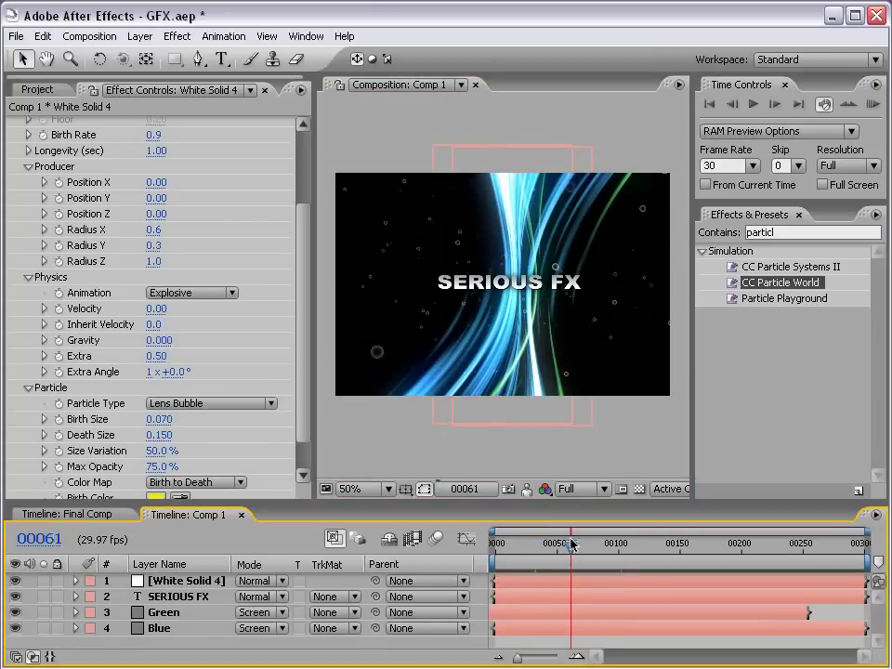
click(572, 545)
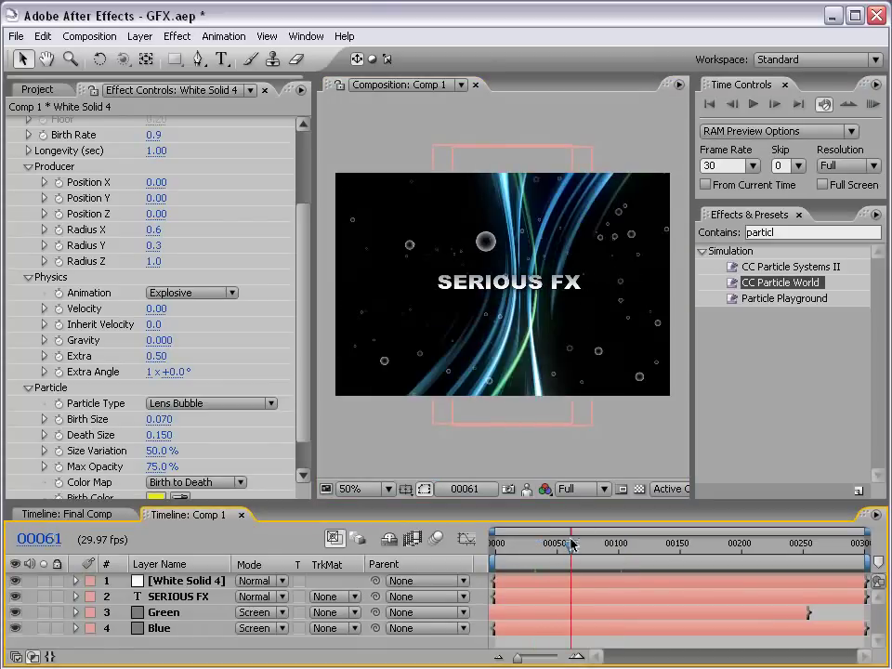
click(661, 547)
click(713, 546)
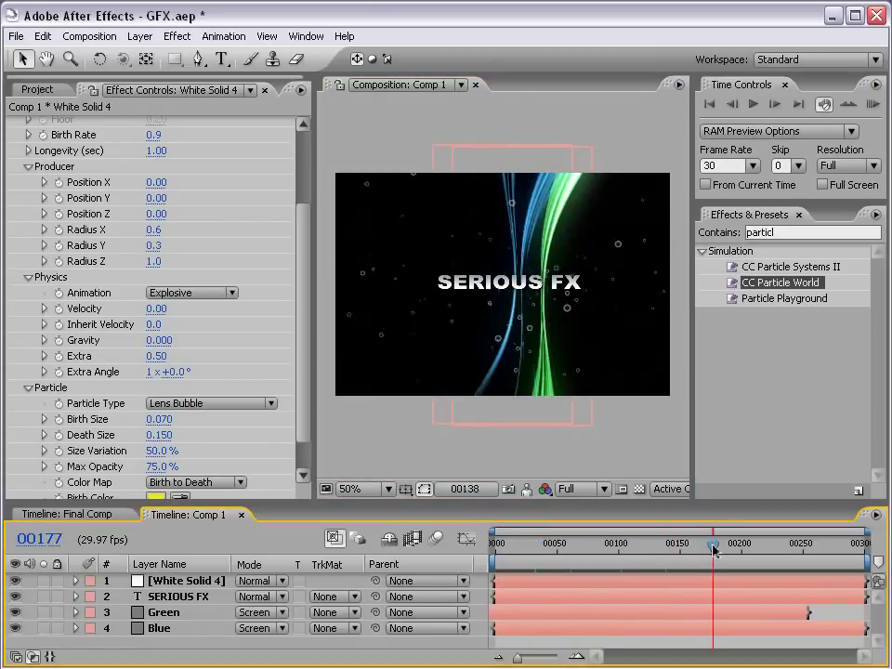
click(613, 546)
click(550, 547)
click(528, 546)
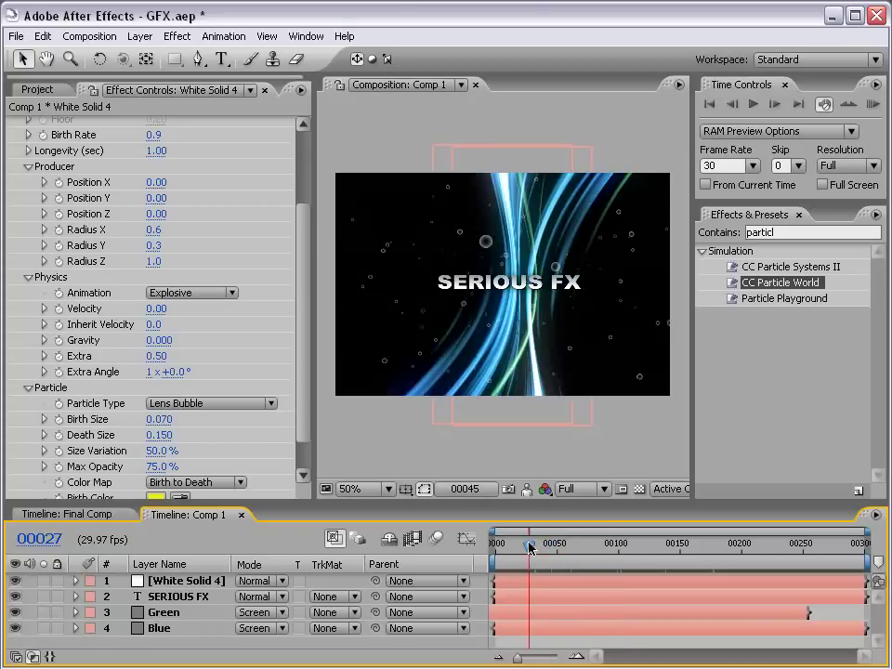
click(484, 359)
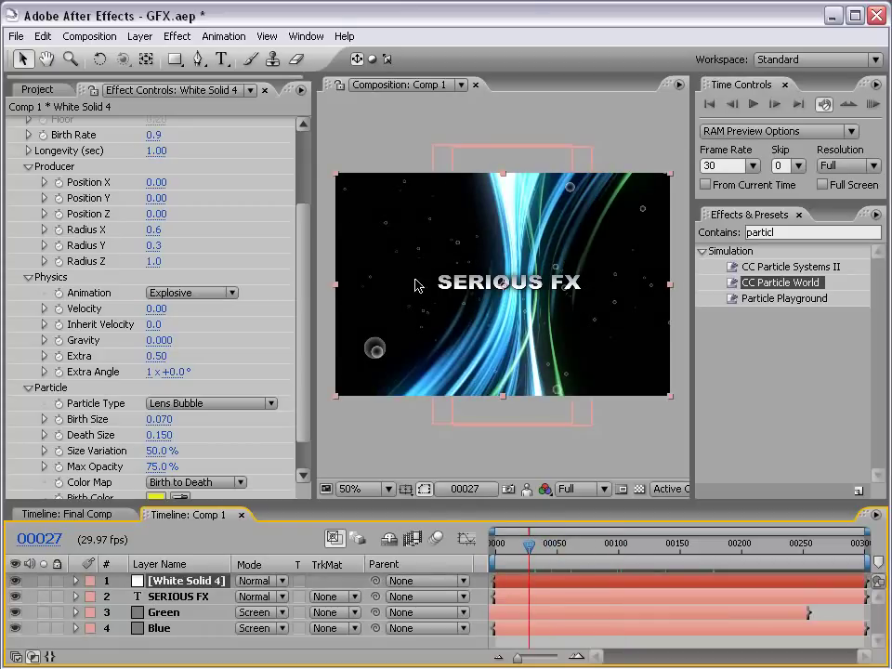
Apply Hue/Saturation to White Solid 4 and turn on Colorize
click(176, 36)
mouse_move(242, 190)
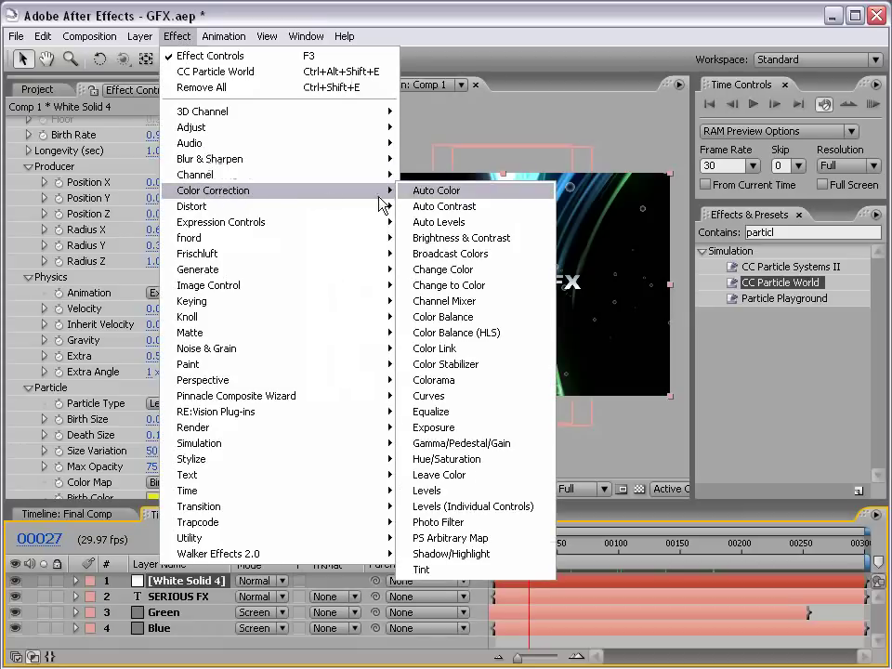
click(451, 459)
scroll(309, 333, down, 2)
scroll(232, 390, down, 1)
click(151, 444)
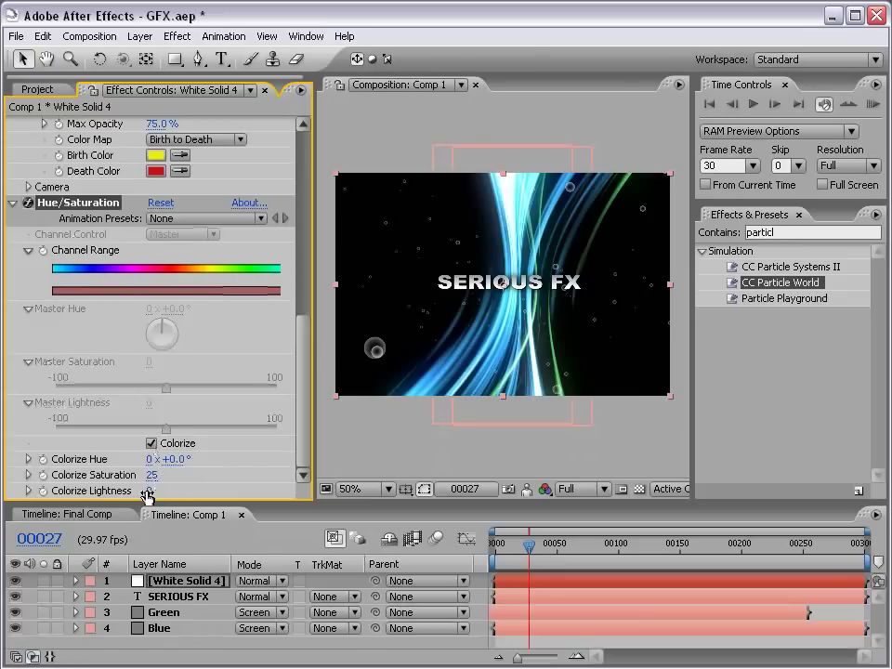
Darken the colorize lightness and pan to the upper-left bubbles to check them
drag(146, 492, 141, 491)
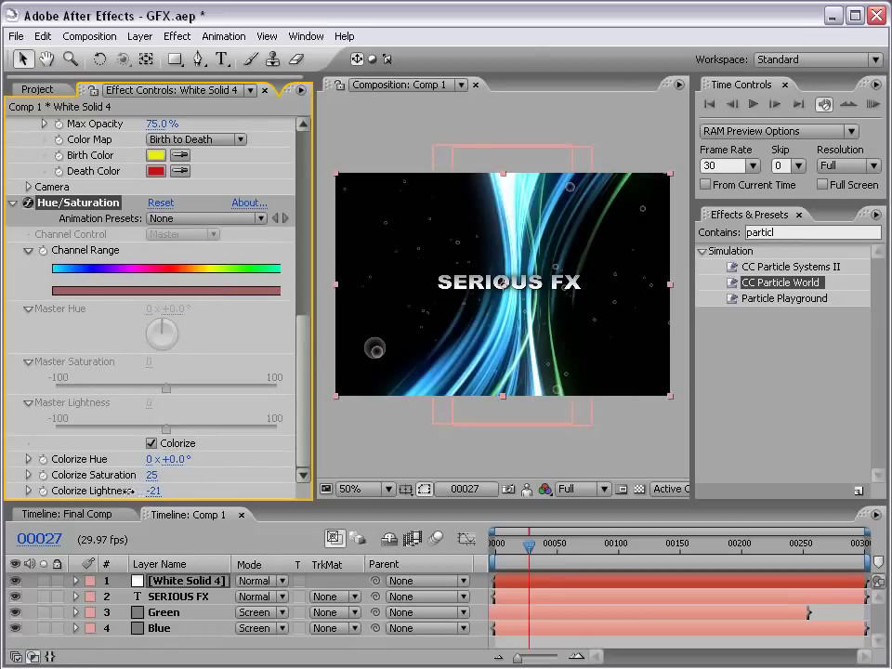
scroll(396, 382, up, 2)
drag(385, 379, 583, 279)
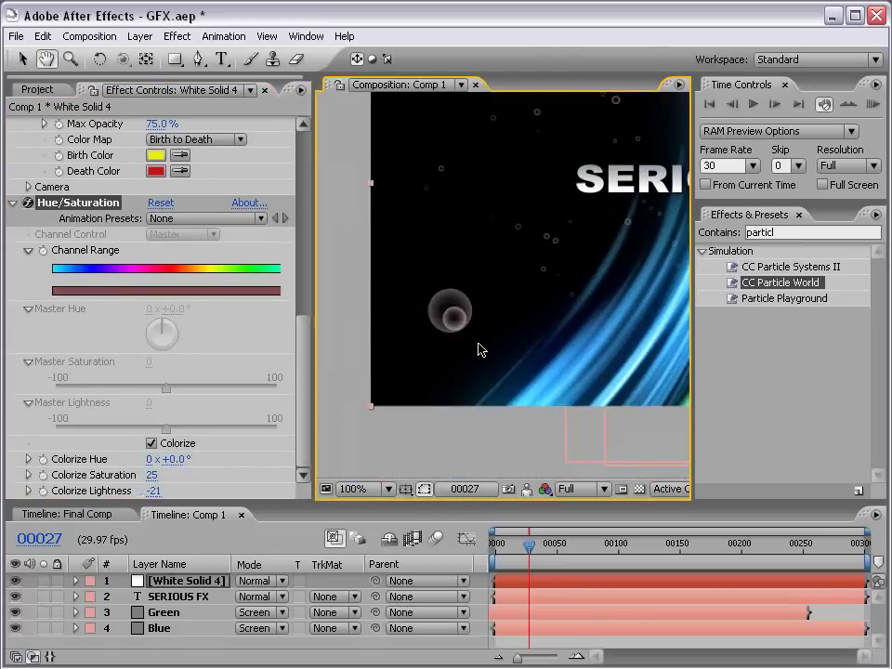
click(214, 462)
key(v)
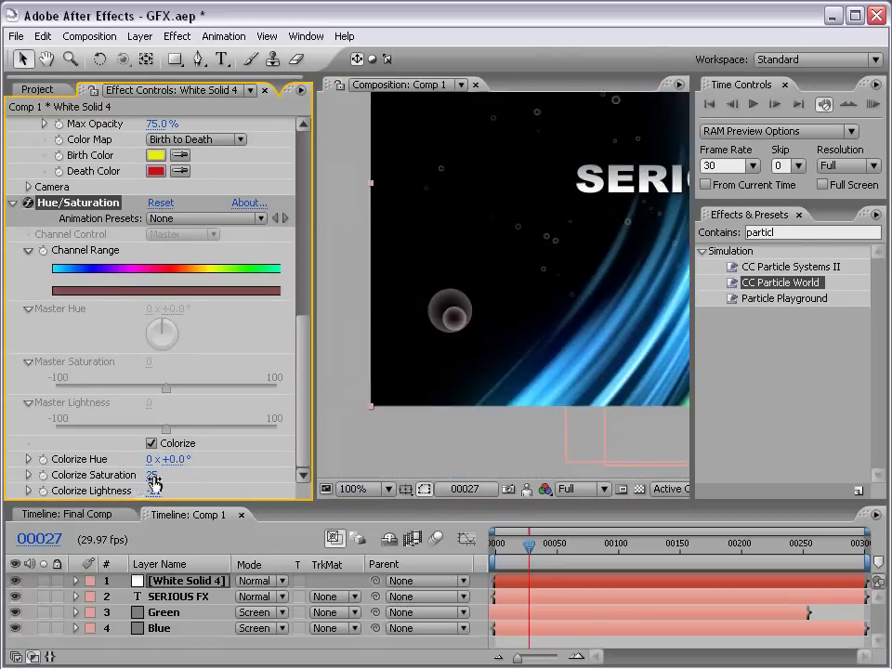
Raise the colorize saturation to 100 for blue bubbles and give the timeline more room
drag(152, 476, 381, 452)
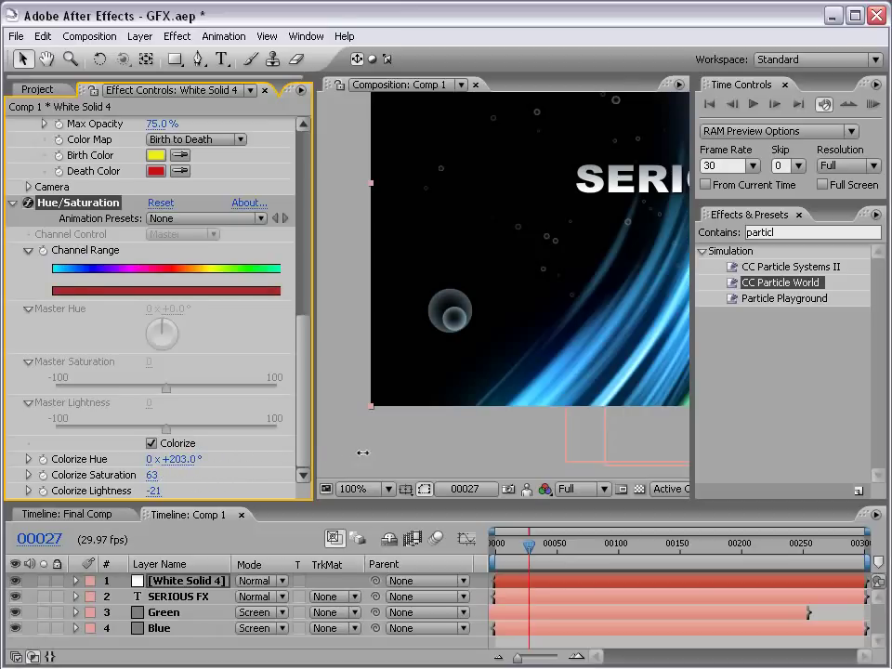
scroll(498, 322, down, 1)
scroll(514, 312, up, 1)
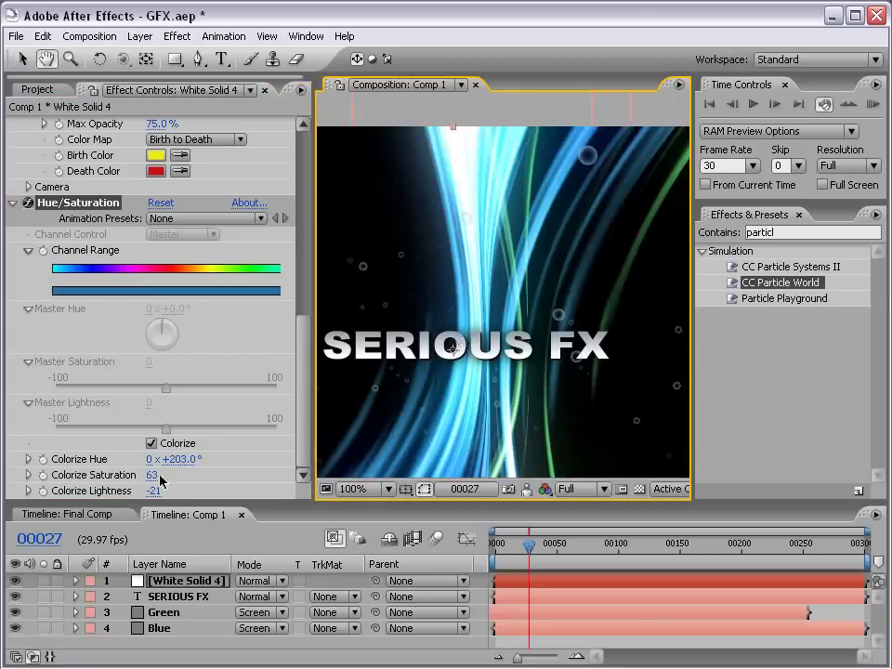
drag(154, 476, 223, 476)
scroll(569, 286, down, 2)
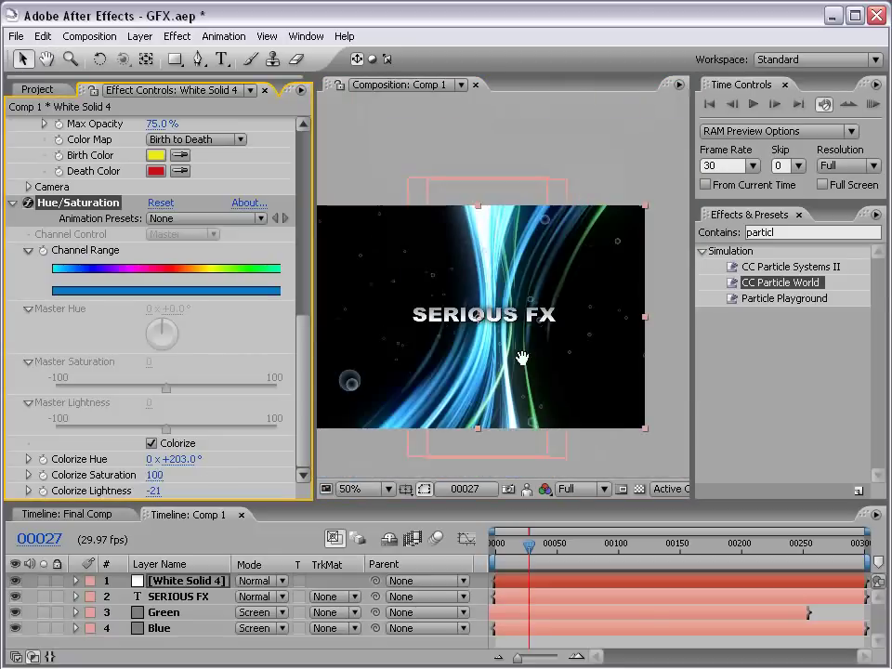
key(grave)
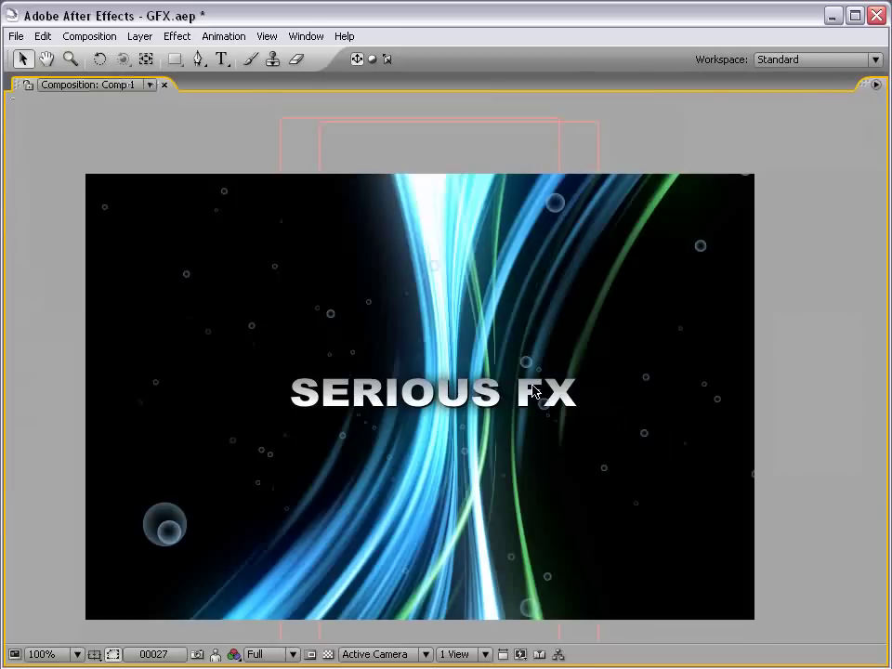
key(grave)
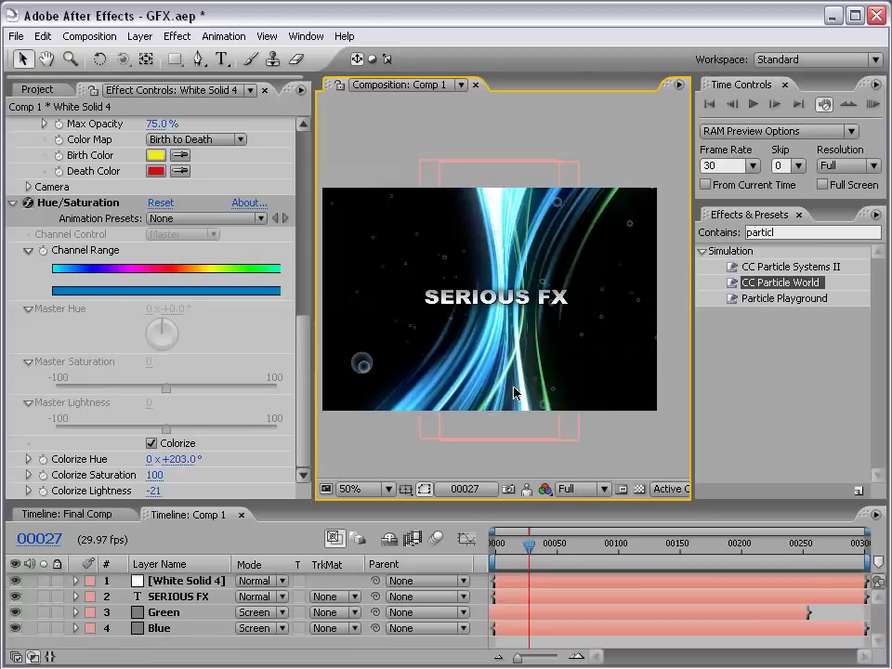
drag(461, 502, 461, 483)
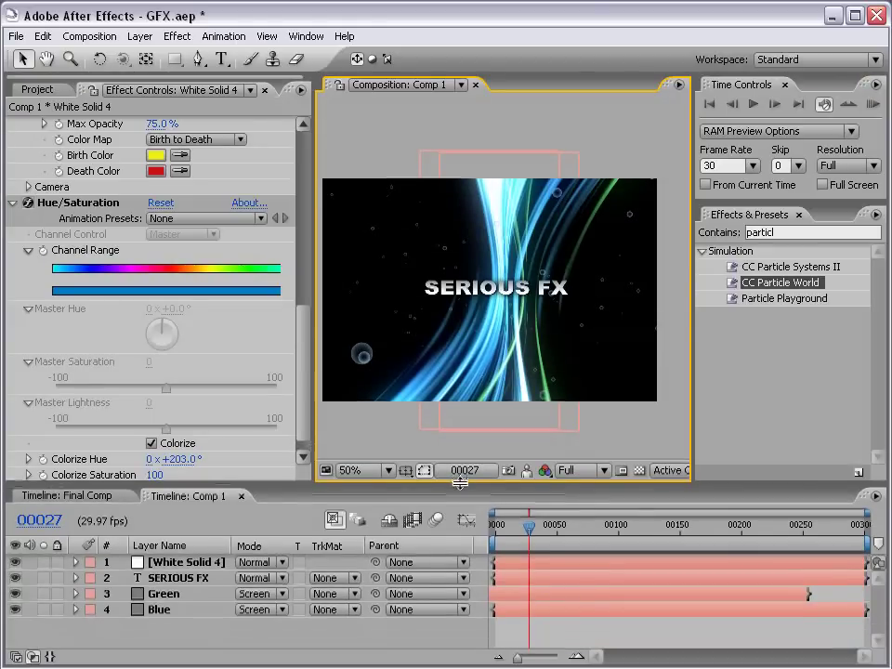
click(303, 639)
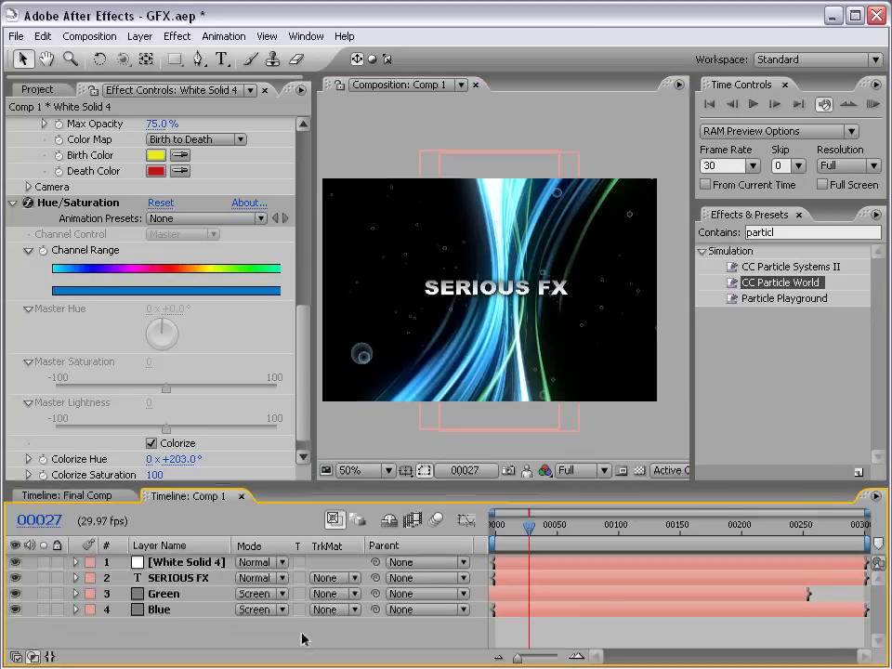
Add a new 35mm camera, Camera 1, to Comp 1
key(F4)
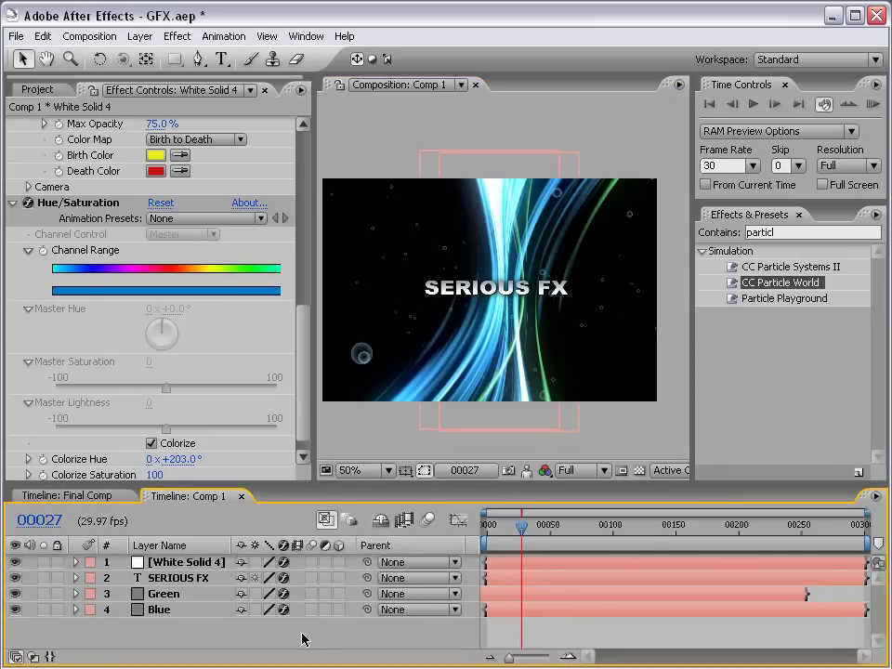
click(140, 36)
mouse_move(158, 56)
click(404, 103)
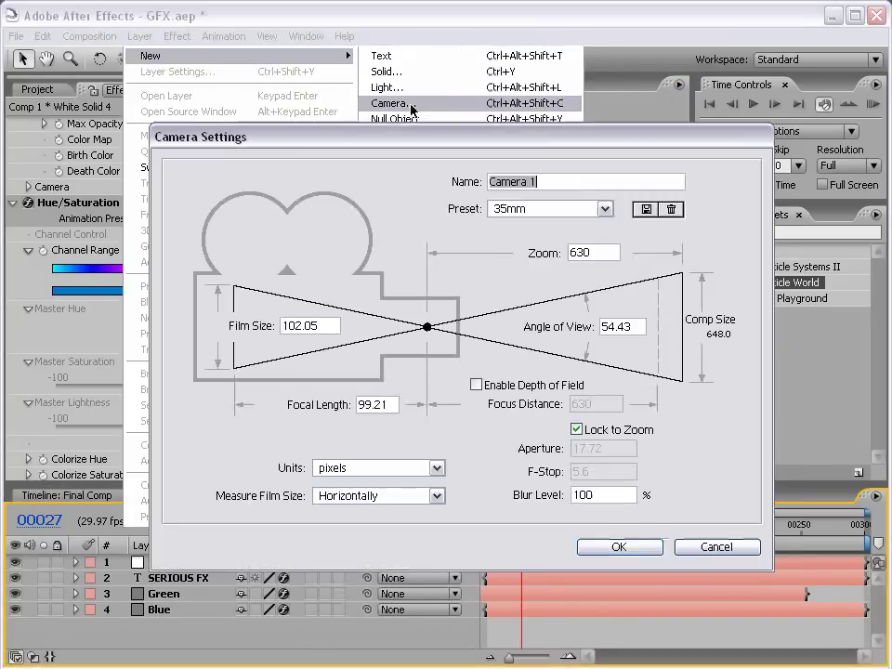
click(619, 547)
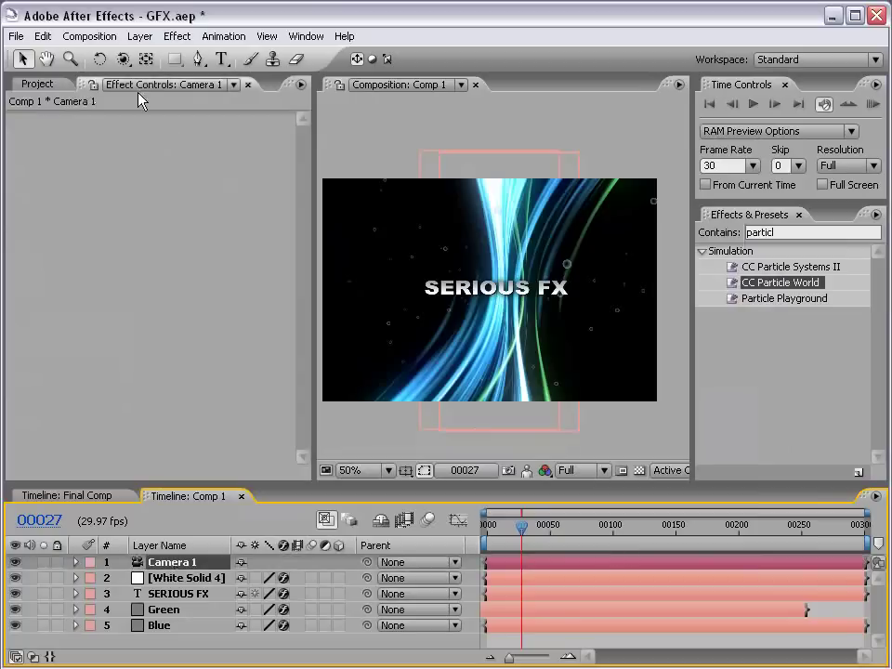
Orbit Camera 1 slightly around the scene with the Orbit Camera tool
click(122, 58)
drag(551, 263, 505, 280)
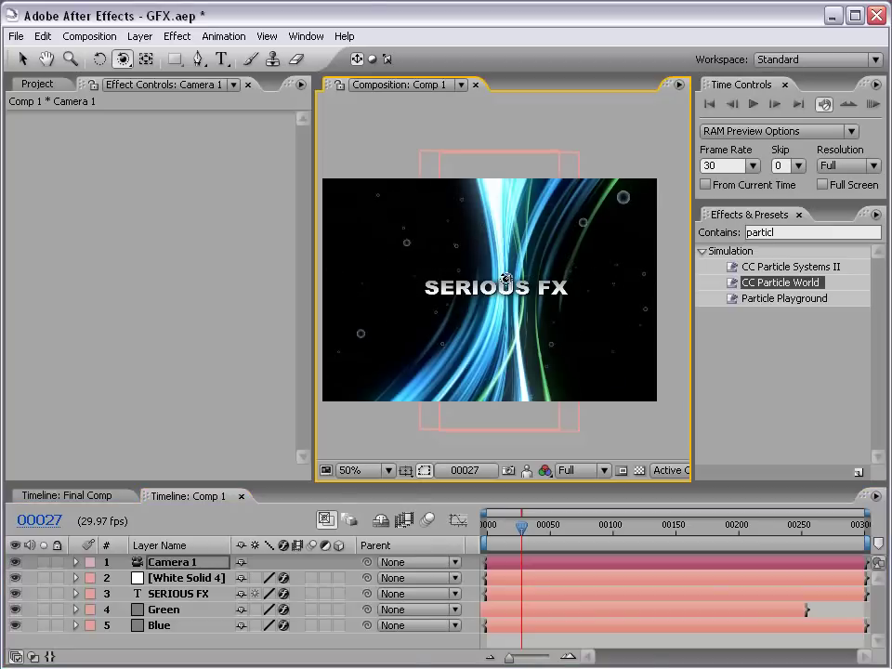
key(v)
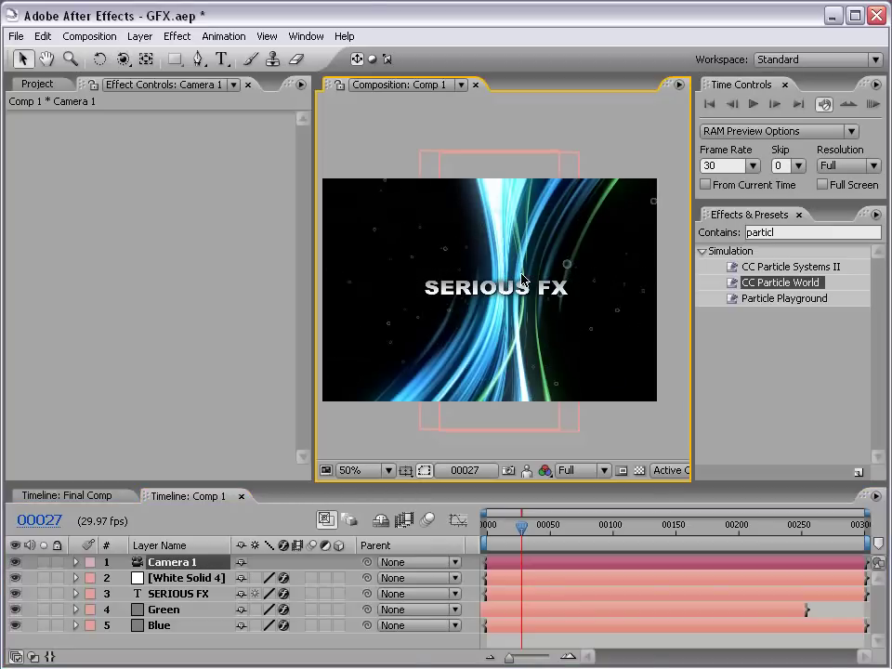
drag(251, 485, 246, 451)
click(166, 606)
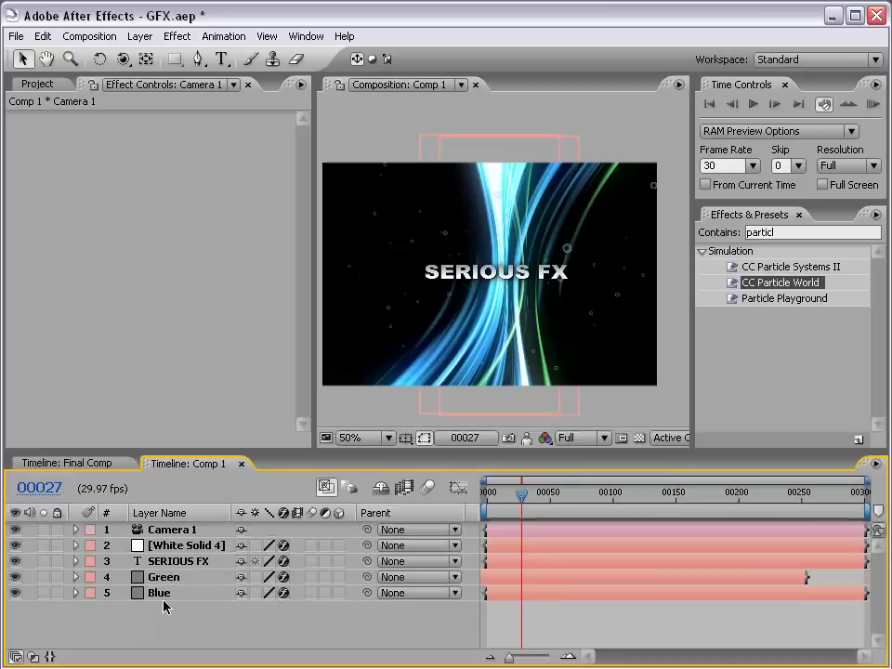
Rename White Solid 4 to 'Particle Layer'
click(176, 547)
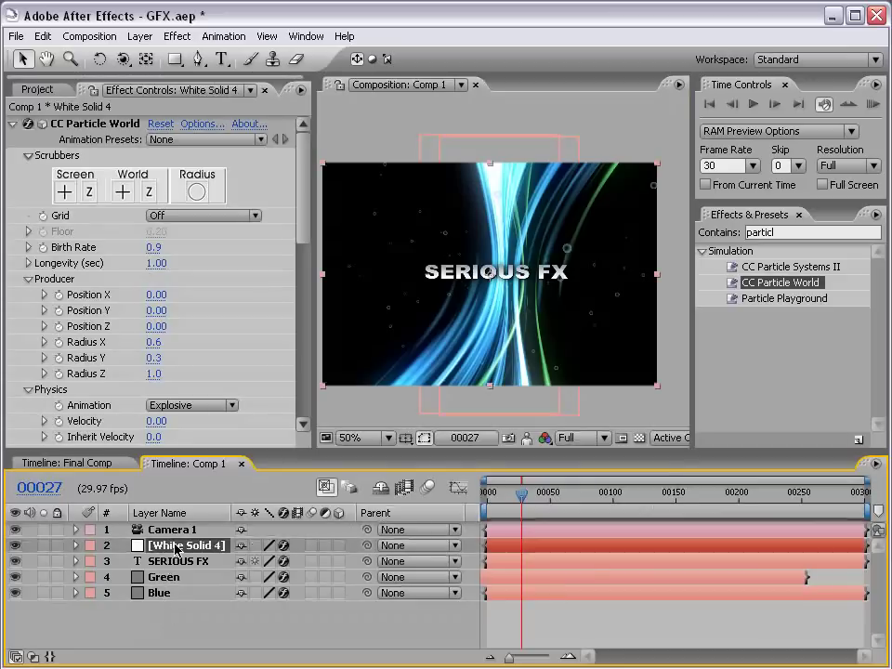
key(Return)
text(Particle Layer)
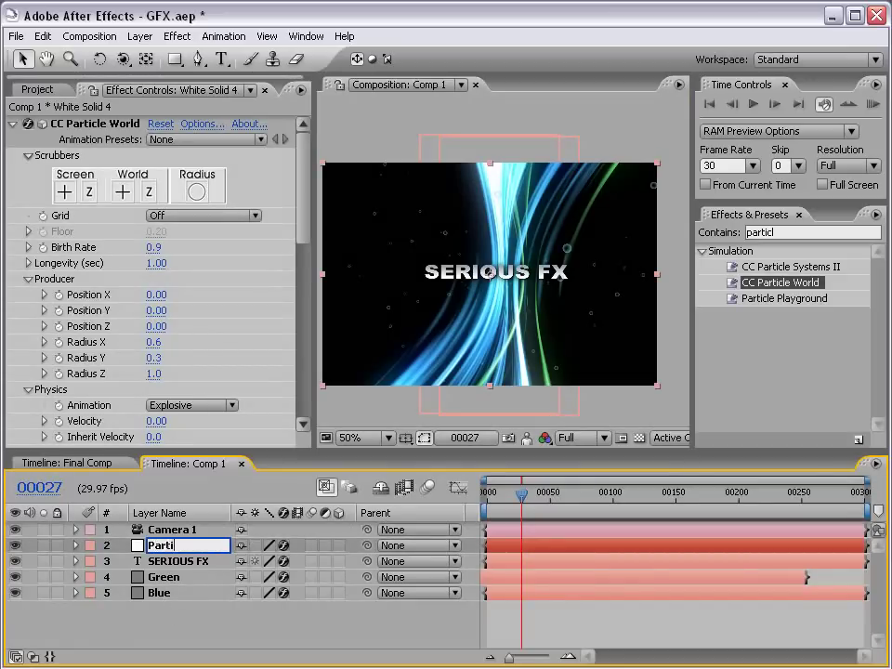
key(Return)
Enable the 3D Layer switch for SERIOUS FX, Green and Blue
click(179, 562)
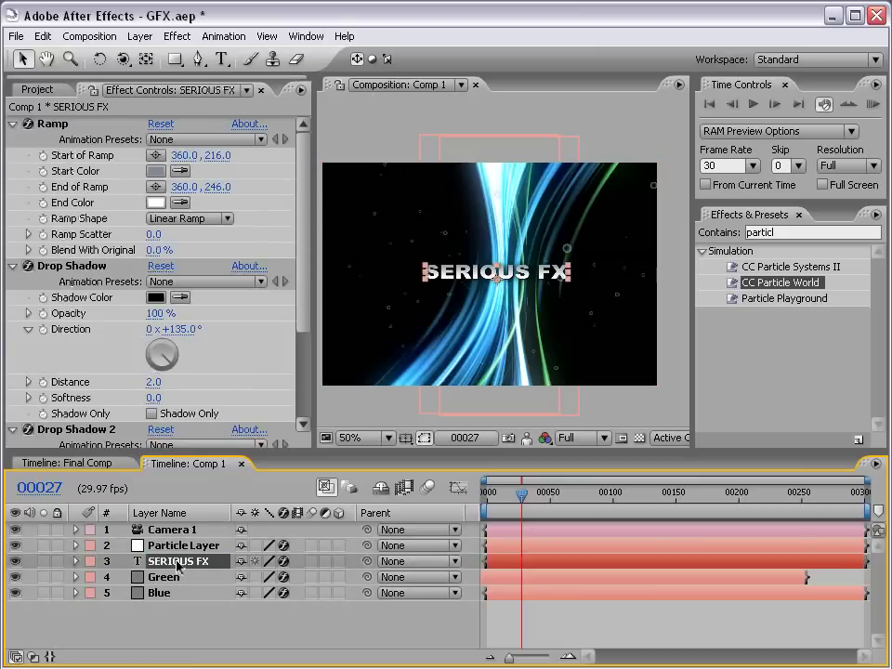
click(168, 578)
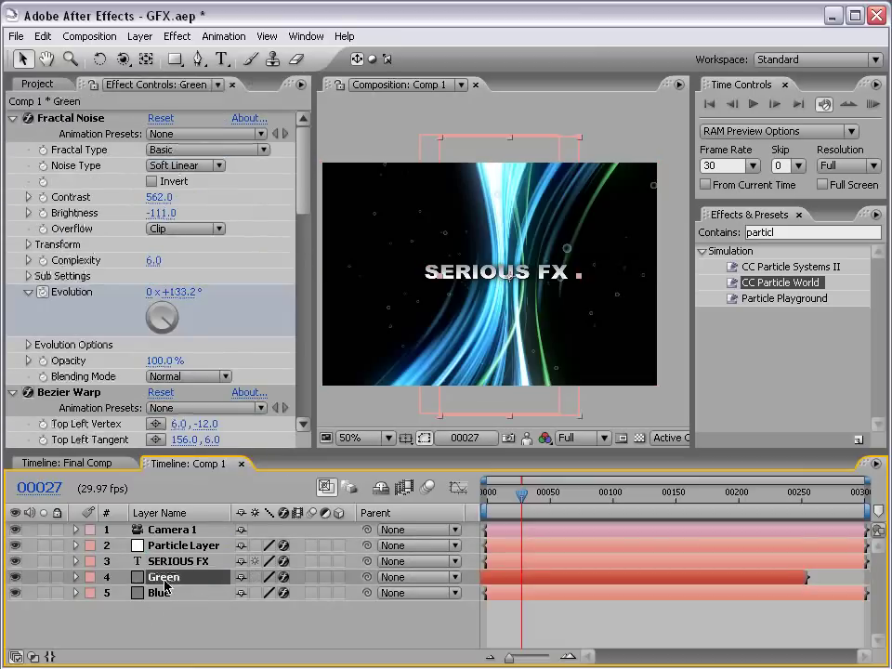
click(164, 595)
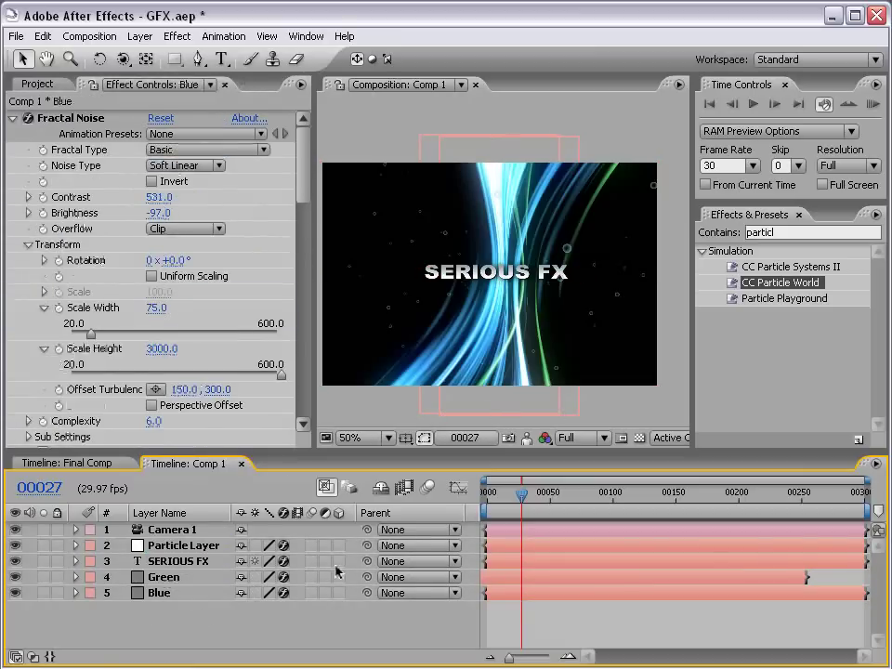
drag(338, 561, 340, 595)
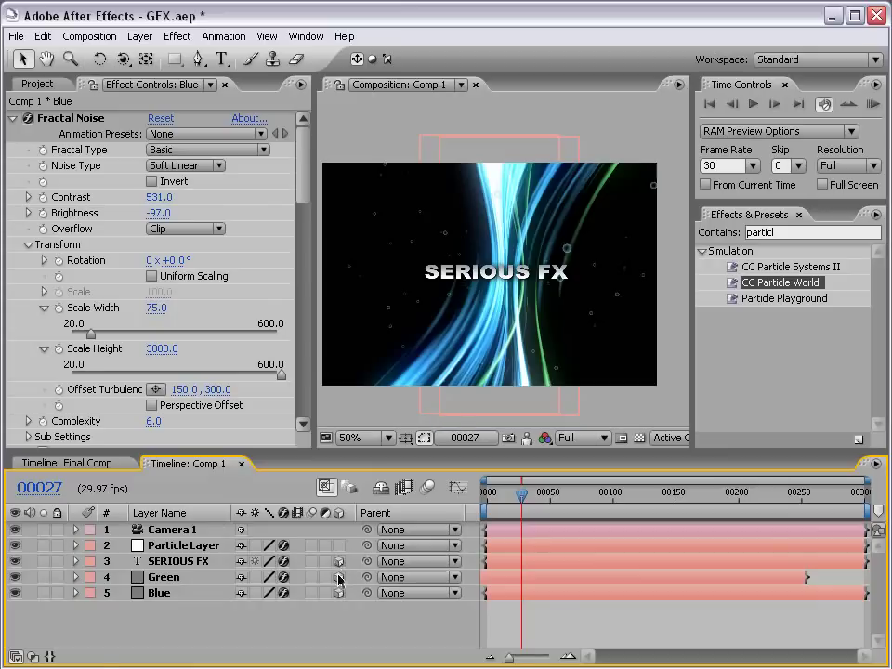
Drag the SERIOUS FX title along its Z axis toward the camera, undoing a stray X move
click(465, 284)
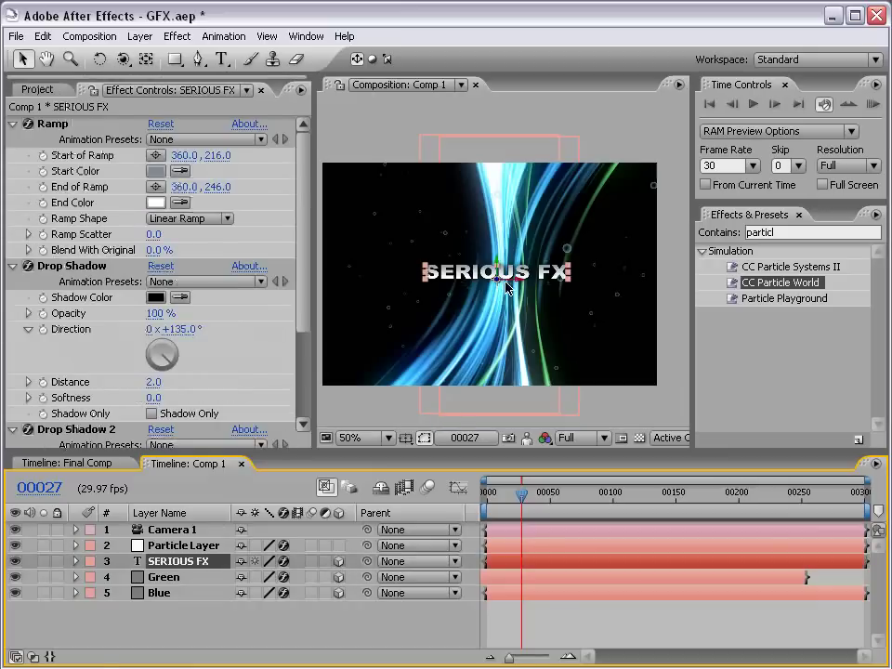
key(period)
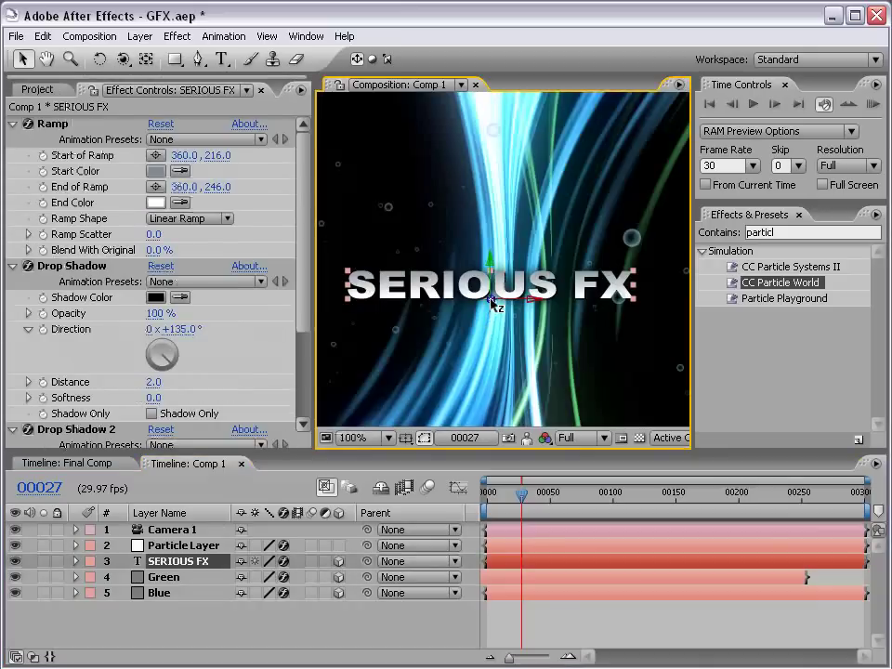
drag(490, 302, 493, 397)
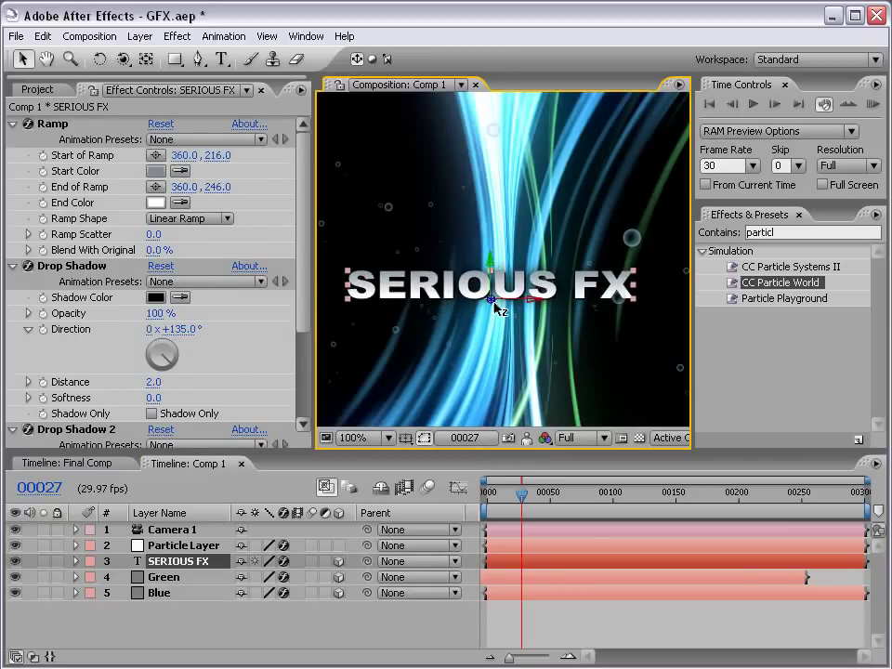
drag(530, 303, 475, 303)
key(ctrl+z)
drag(492, 304, 543, 344)
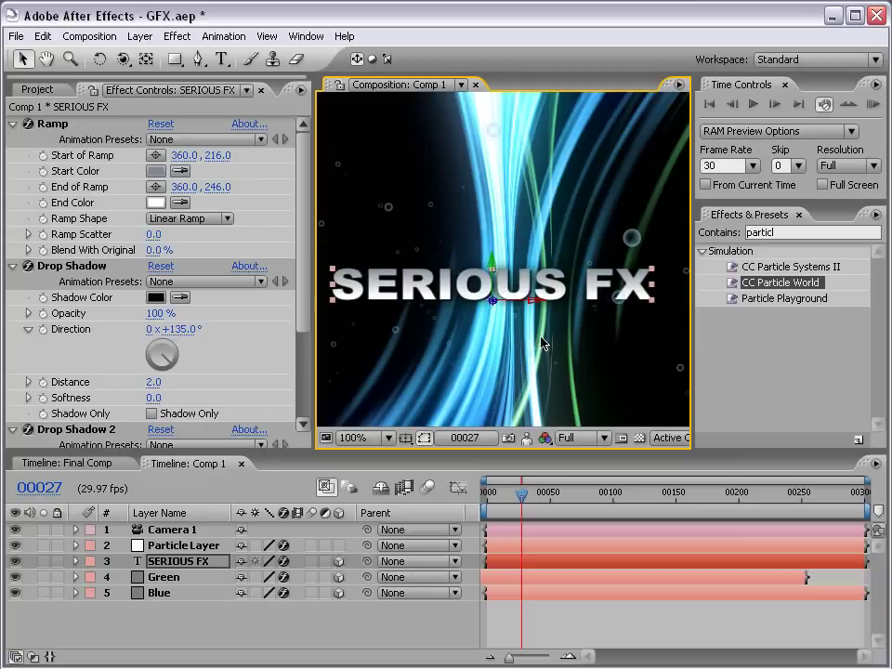
Slightly shrink the Blue streak layer in the Composition panel
click(159, 584)
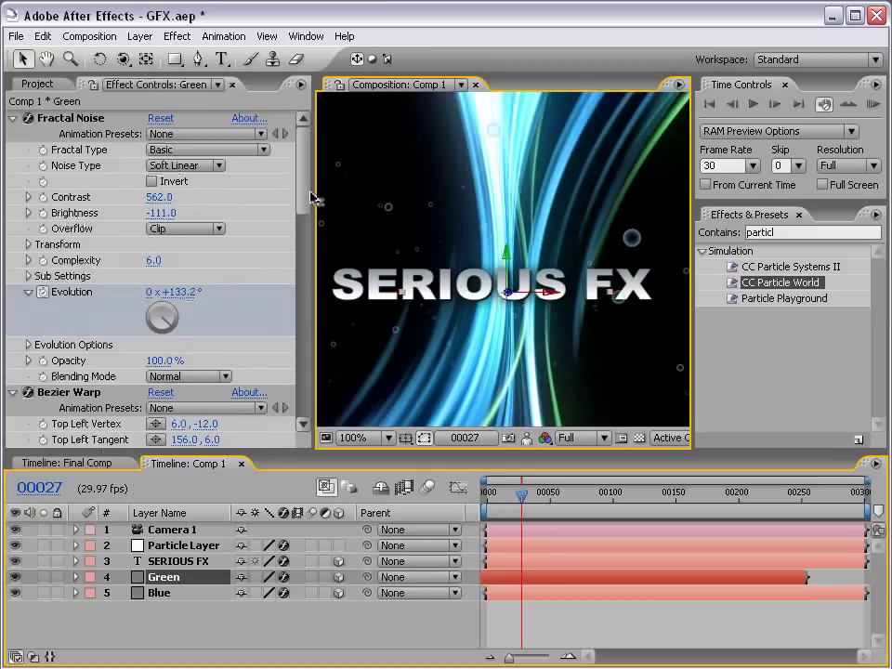
scroll(479, 297, down, 2)
click(160, 593)
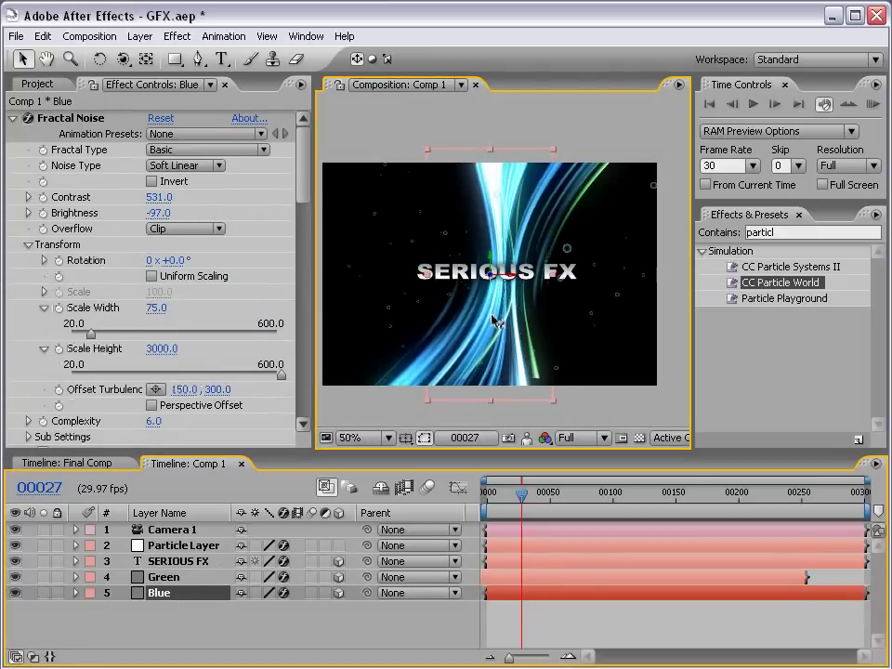
click(493, 164)
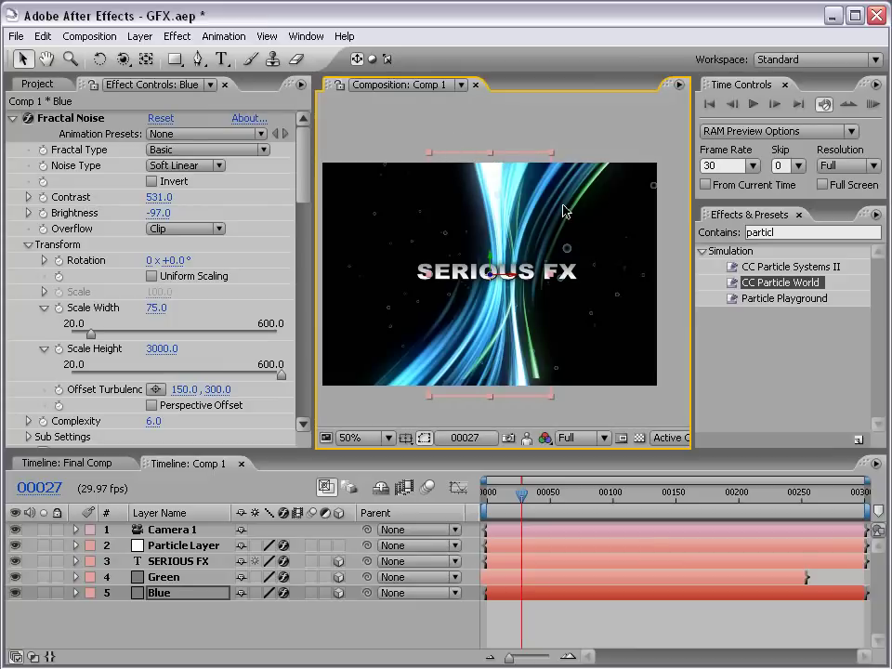
Stretch the Green streaks larger toward the lower right and check frame 0 full-window
click(497, 579)
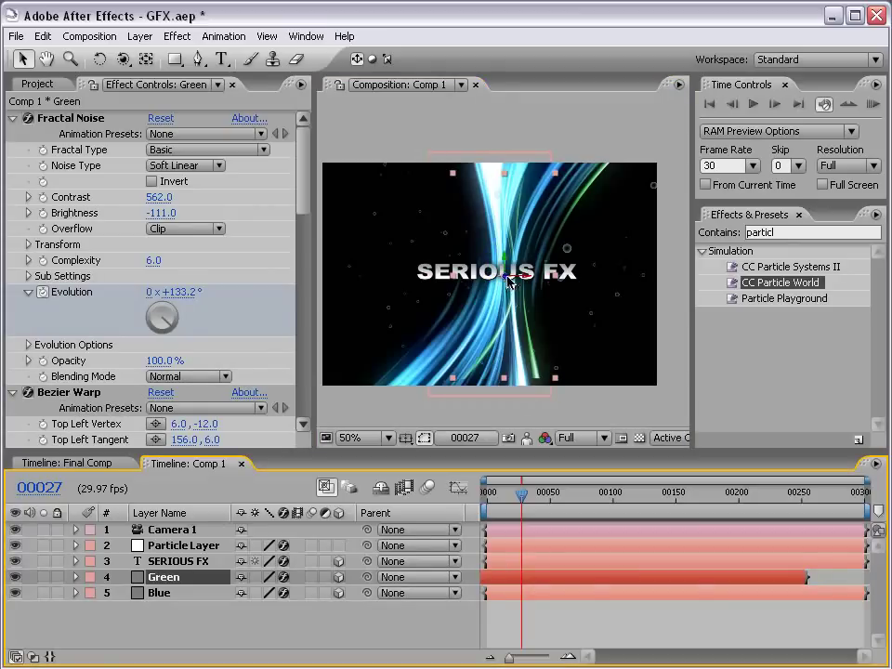
drag(557, 378, 567, 399)
key(grave)
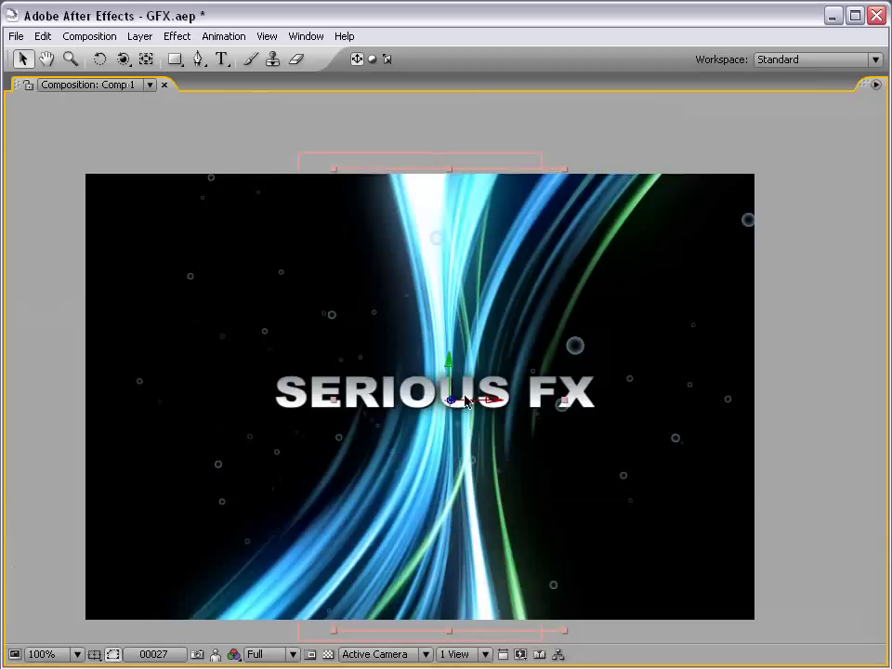
key(grave)
click(572, 418)
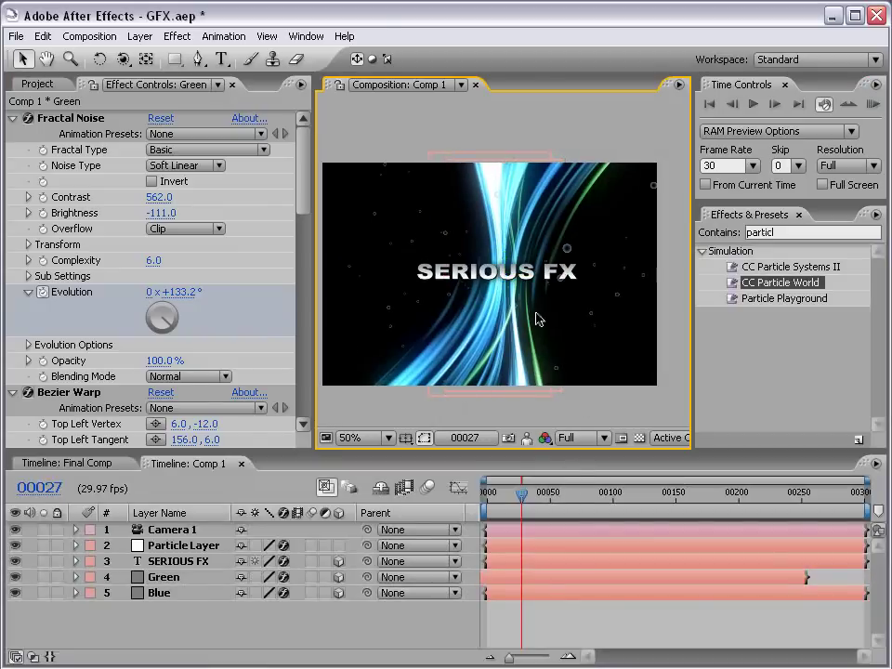
drag(517, 502, 364, 502)
key(grave)
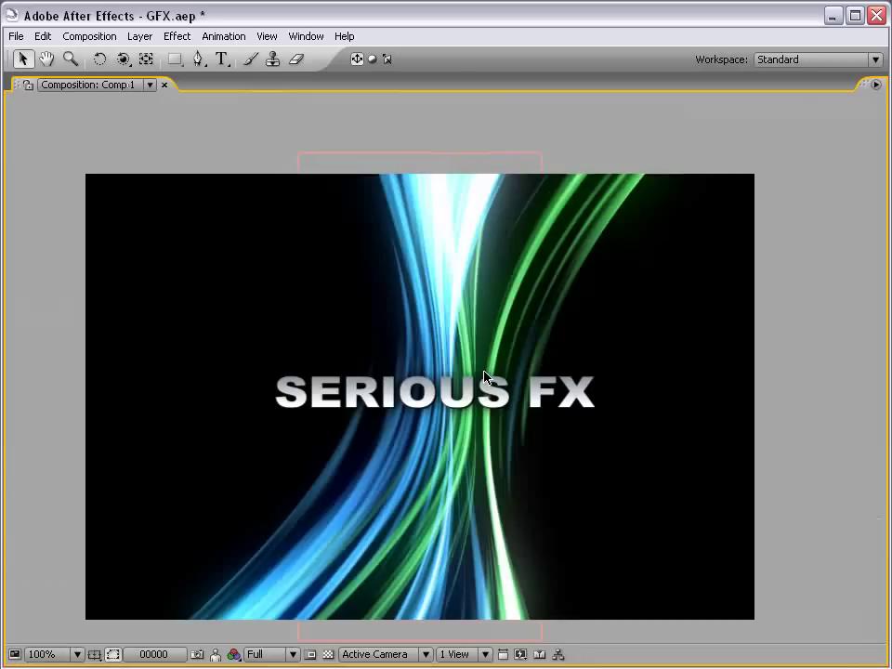
key(grave)
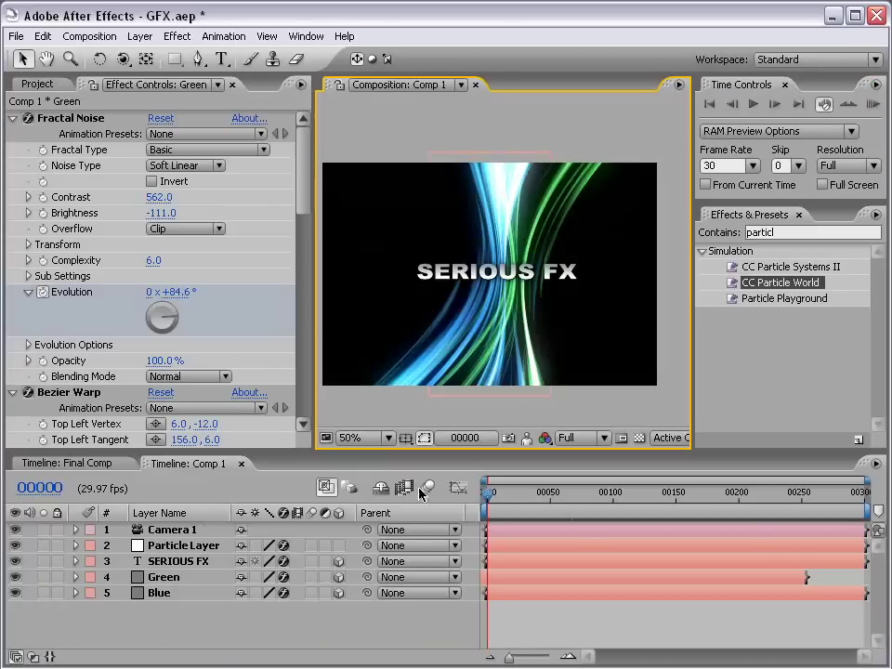
Drag Particle Layer's out-point back to about frame 230 and scrub to check
click(170, 548)
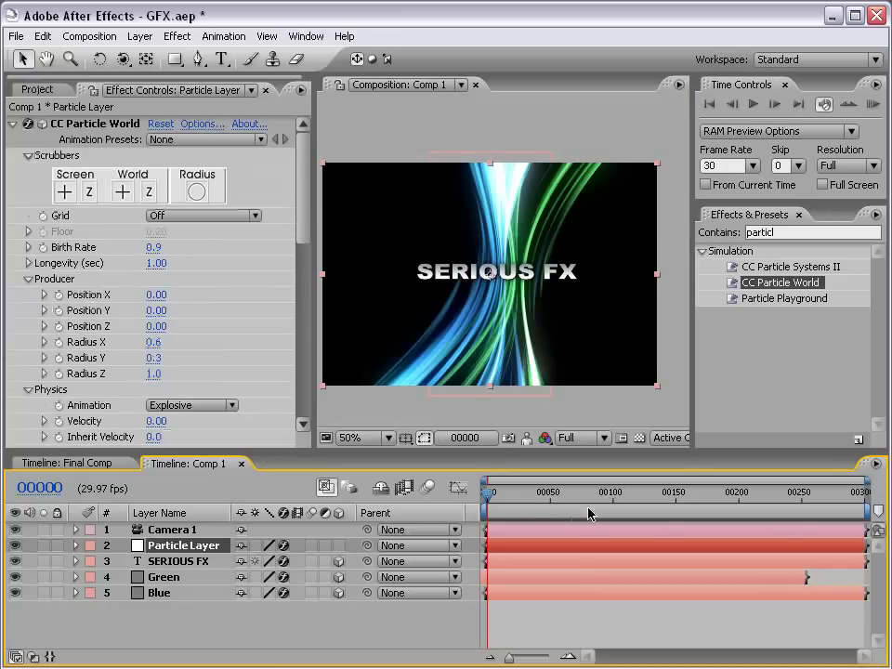
drag(835, 548, 743, 548)
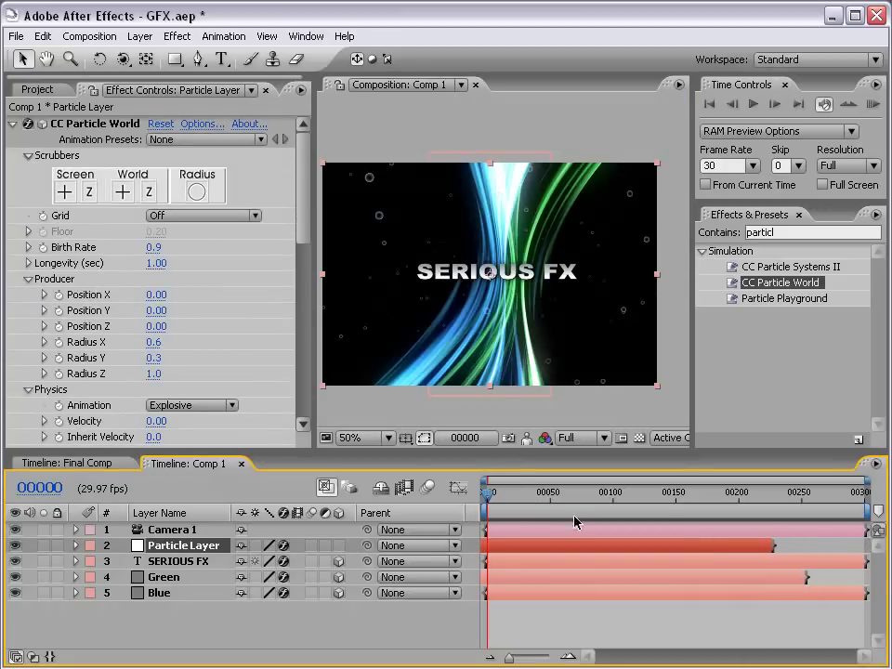
drag(499, 513, 522, 506)
click(597, 502)
drag(658, 503, 452, 504)
click(519, 618)
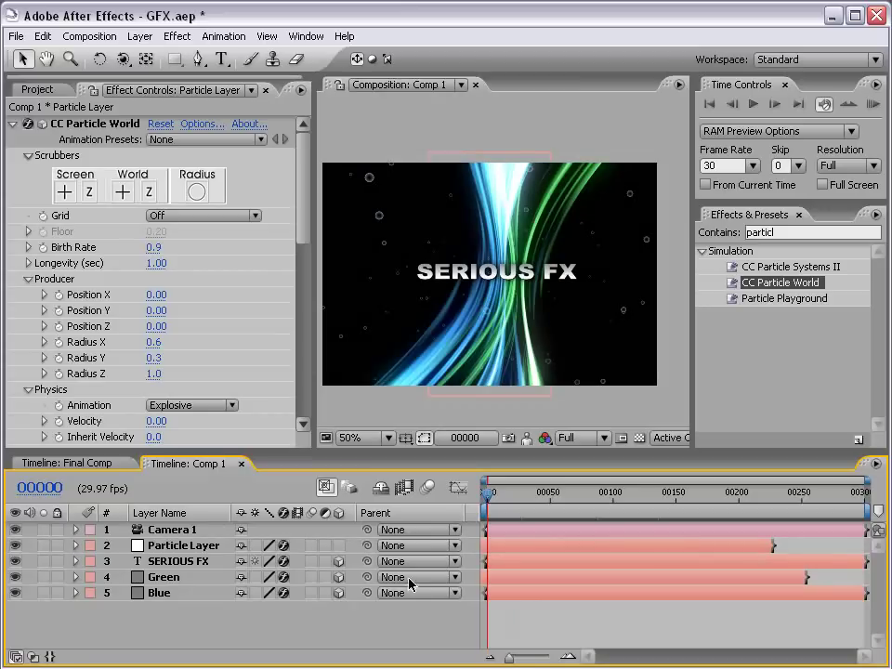
Keyframe Camera 1's Position and orbit it around the title at frame 150
click(170, 531)
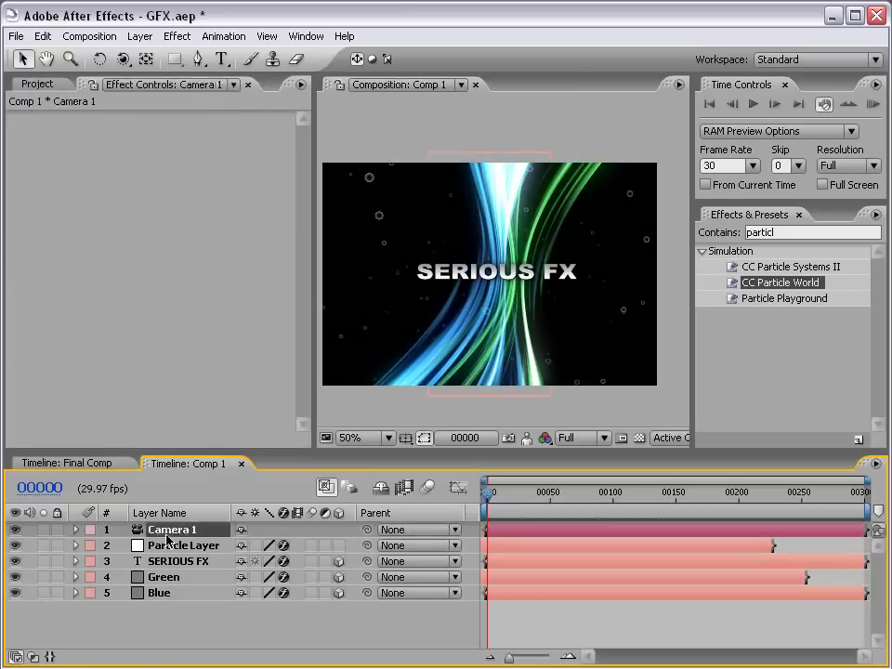
key(p)
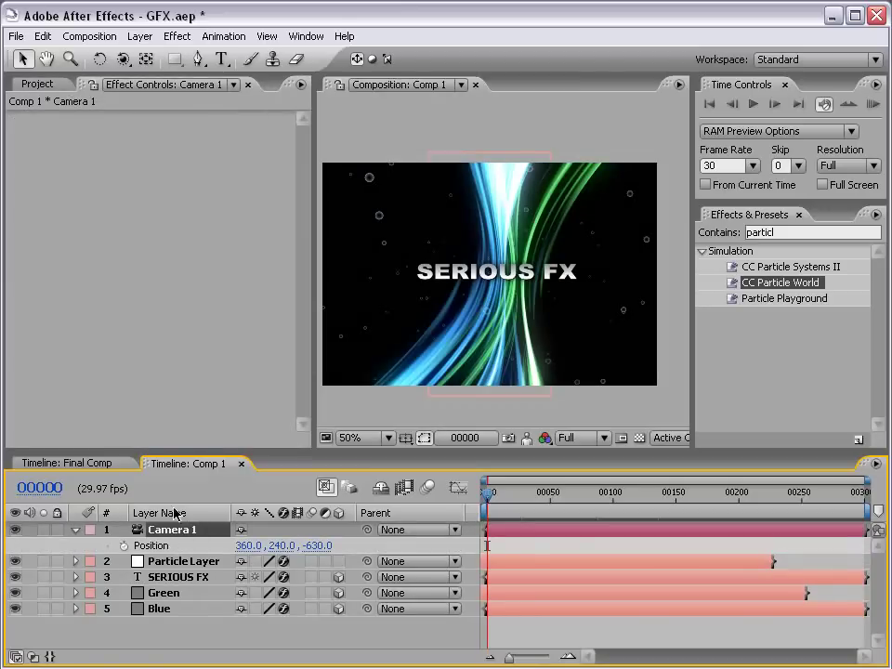
click(125, 546)
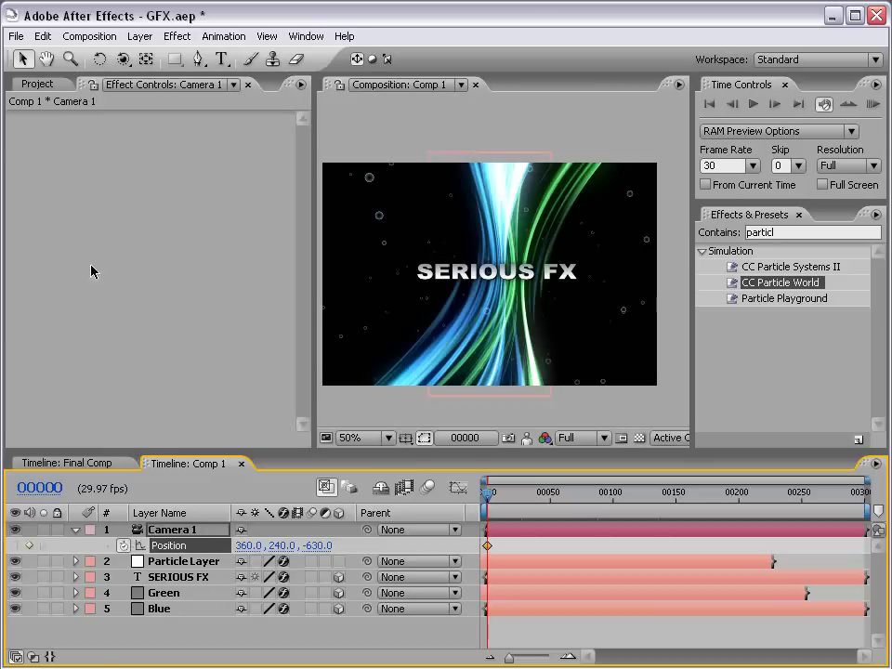
click(122, 58)
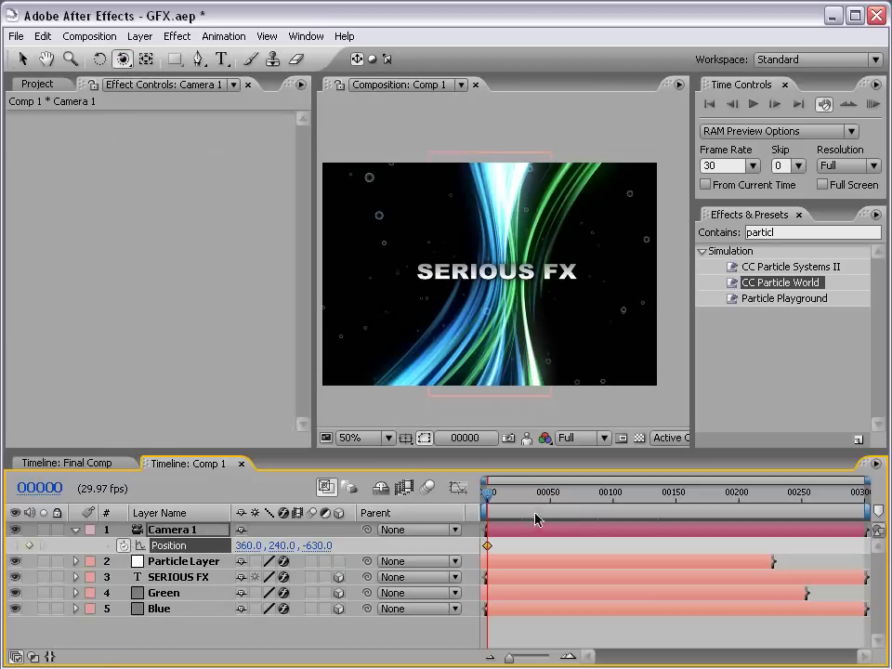
drag(532, 512, 678, 503)
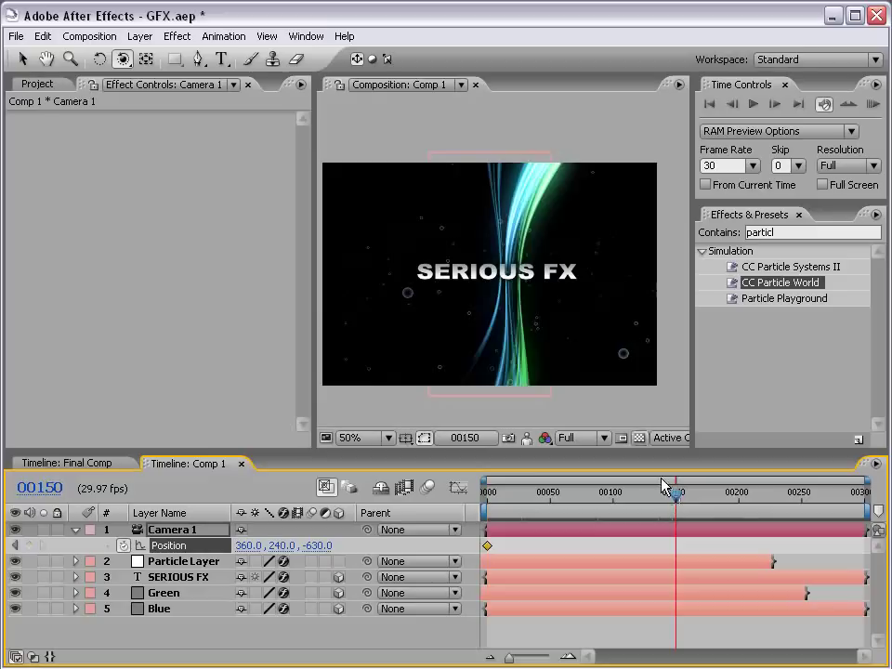
drag(525, 296, 498, 299)
Set the camera's starting angle at frame 0 and preview the move full-window
click(487, 500)
drag(493, 499, 670, 496)
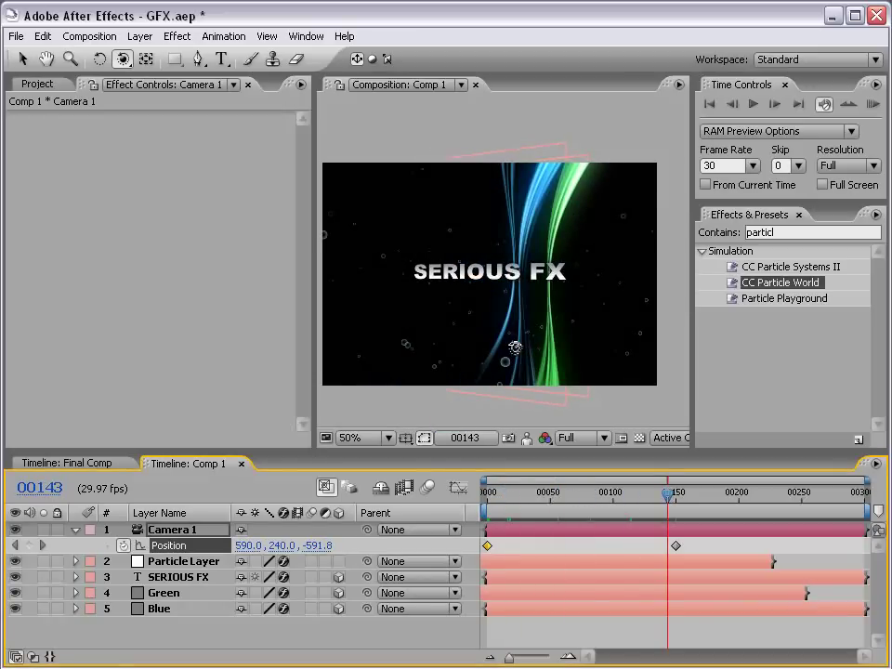
key(v)
key(grave)
key(slash)
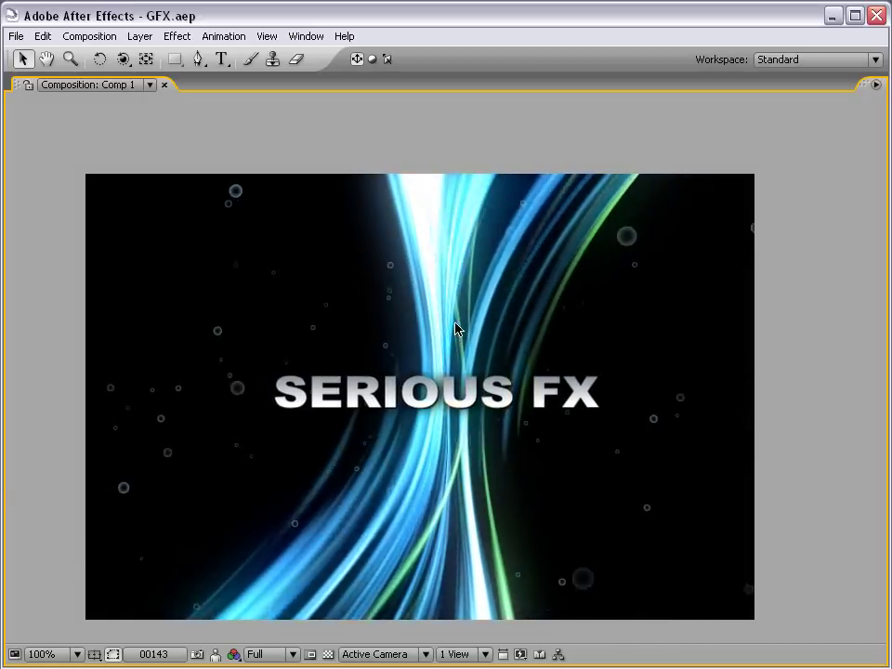
Create a new black solid layer
key(grave)
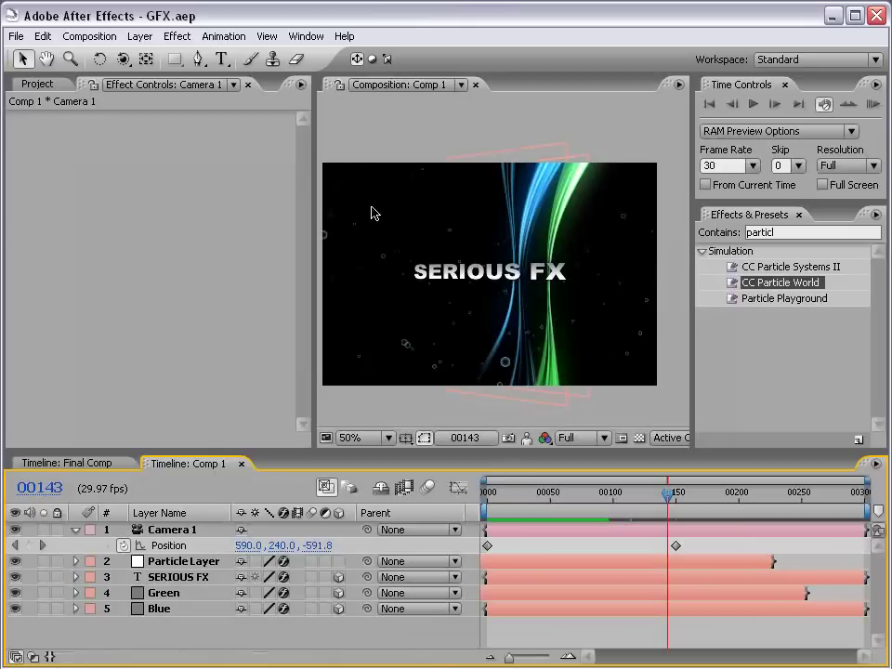
click(139, 36)
mouse_move(150, 56)
click(405, 71)
click(350, 485)
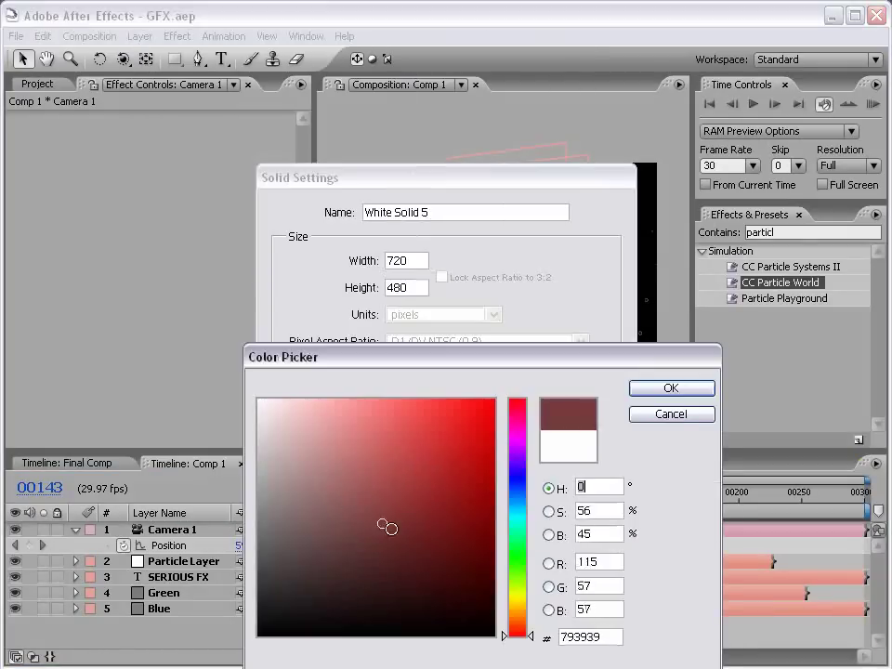
drag(426, 552, 494, 636)
click(649, 401)
click(476, 521)
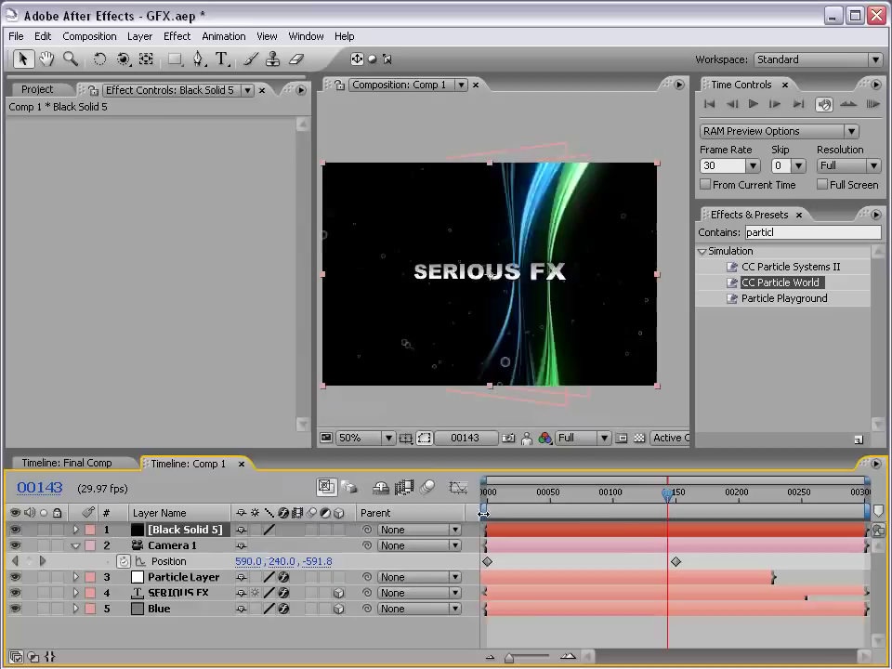
Apply a Lens Flare to the black solid, centring the flare in the frame
click(177, 36)
mouse_move(215, 271)
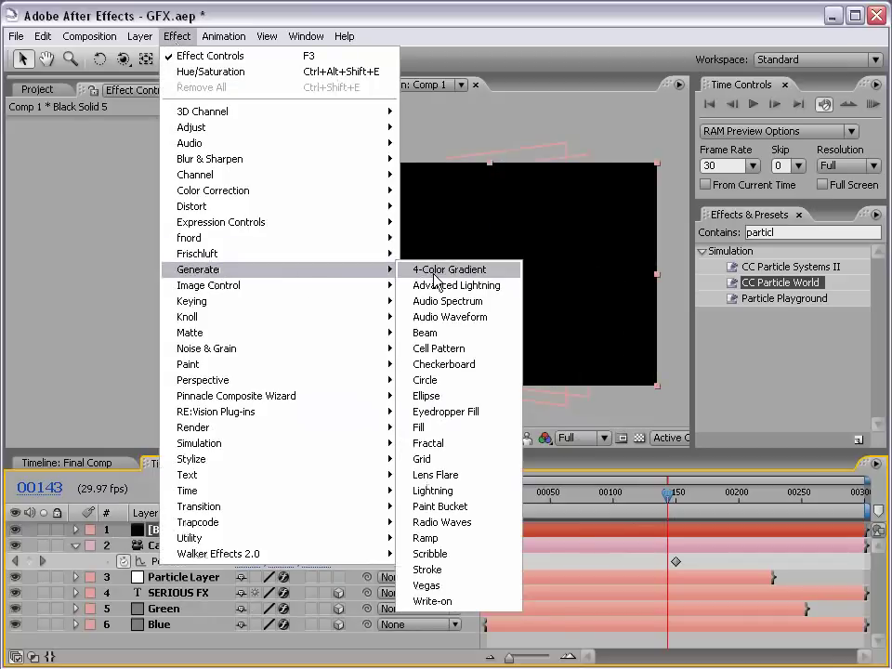
click(435, 475)
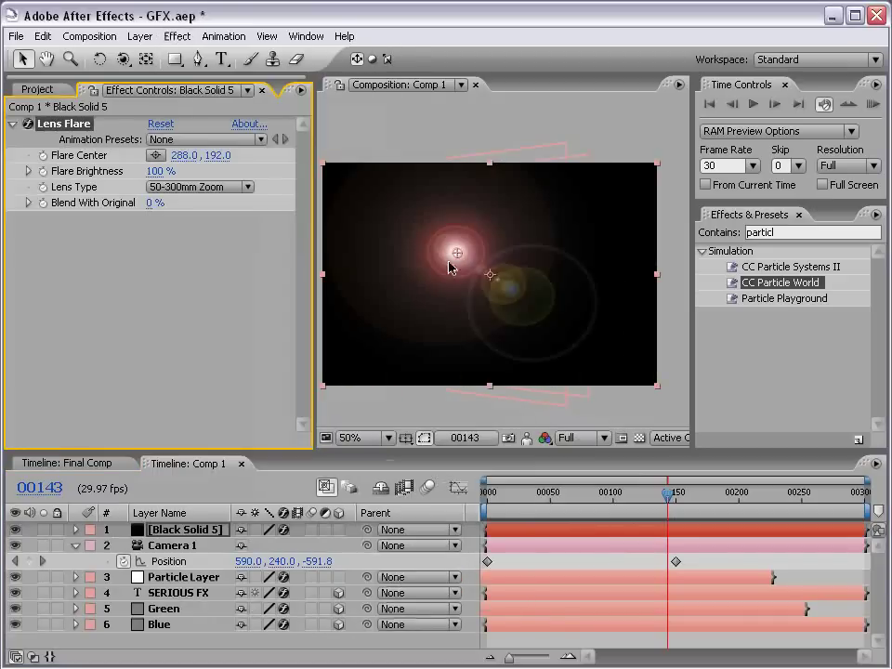
drag(457, 258, 470, 277)
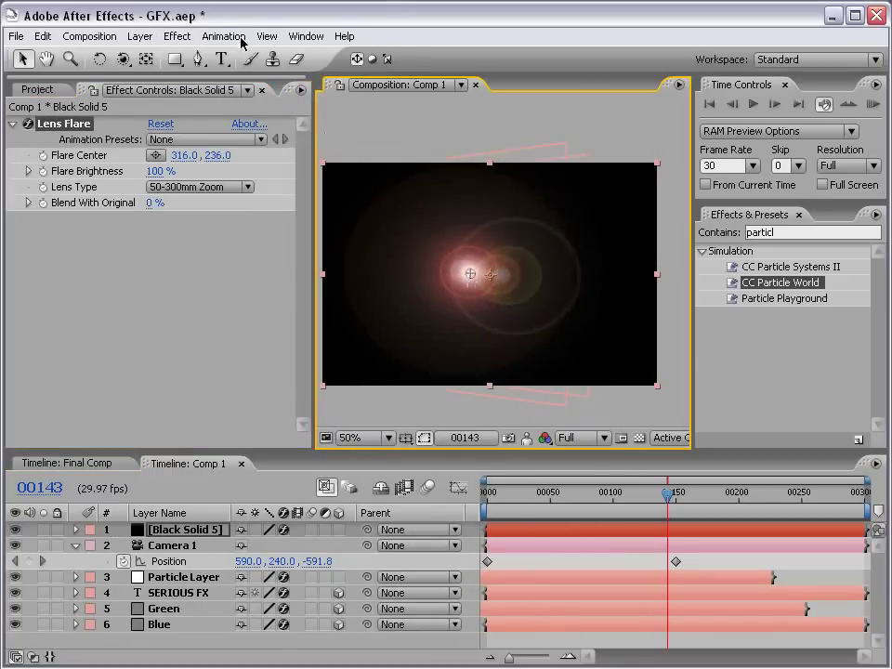
Colorize the flare blue with Hue/Saturation (Hue 212°) and move the solid below all layers
click(177, 39)
mouse_move(239, 192)
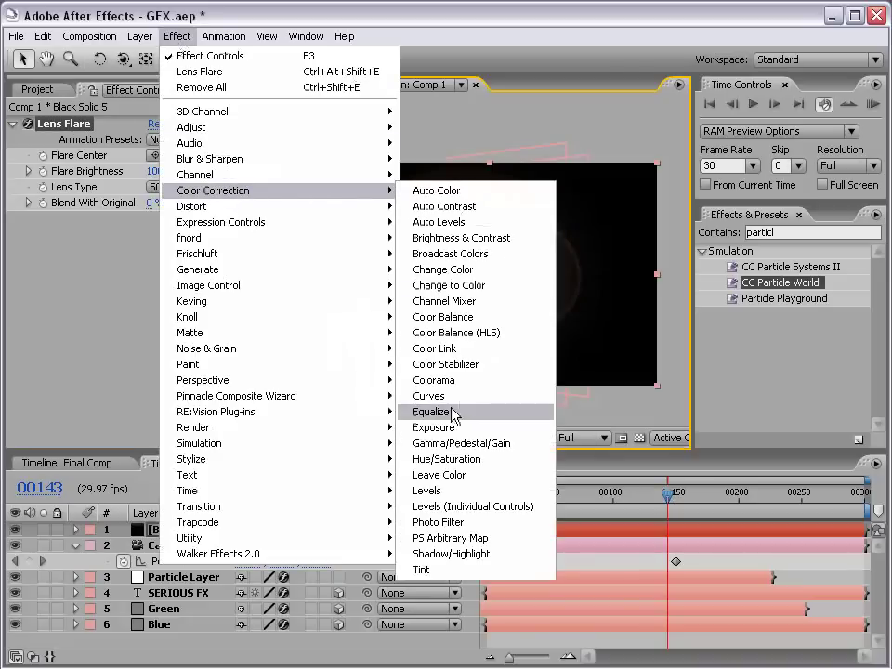
click(456, 459)
scroll(306, 368, down, 2)
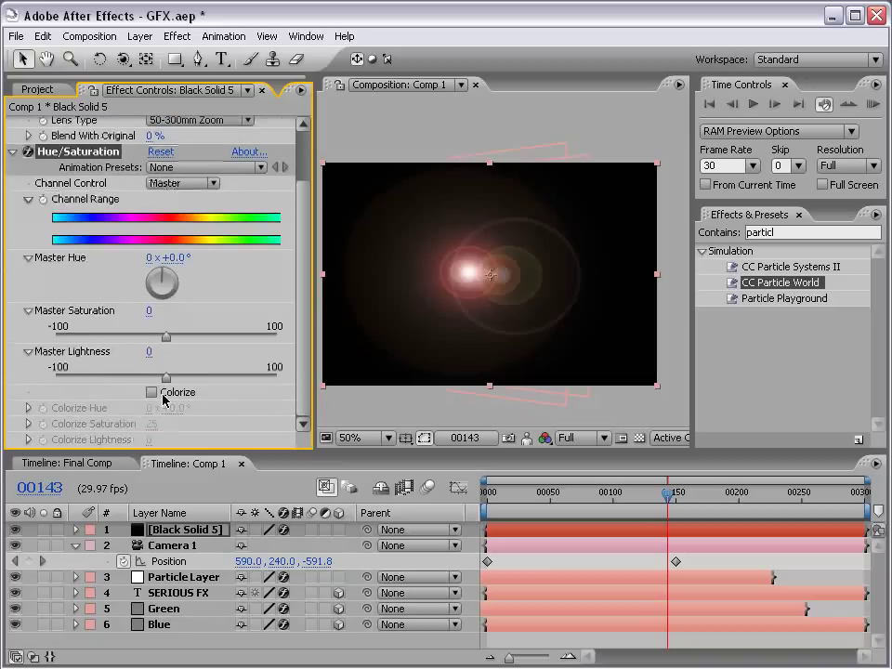
click(151, 392)
drag(169, 408, 360, 400)
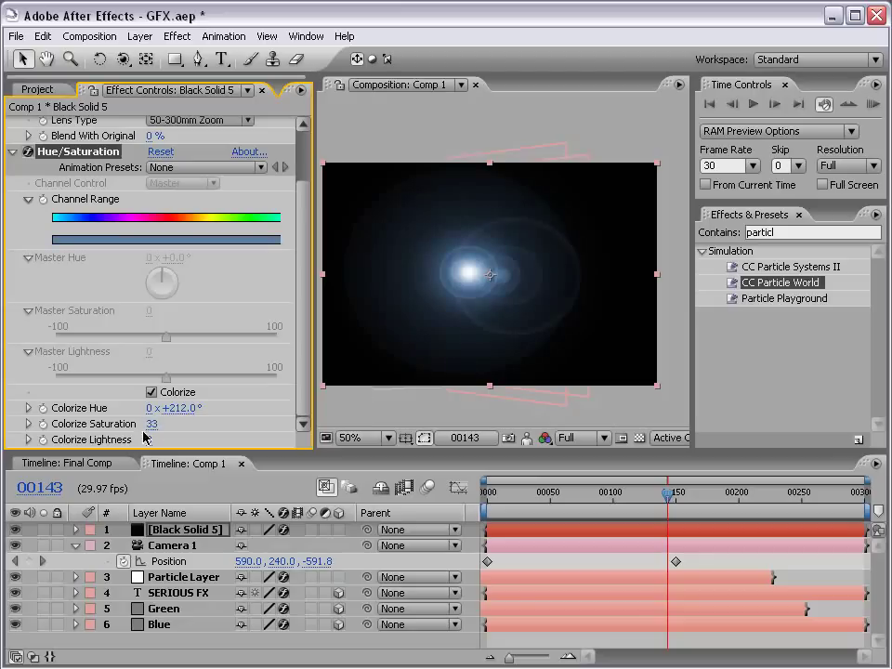
mouse_move(148, 440)
mouse_down()
mouse_move(134, 441)
mouse_move(170, 641)
mouse_move(166, 633)
mouse_up()
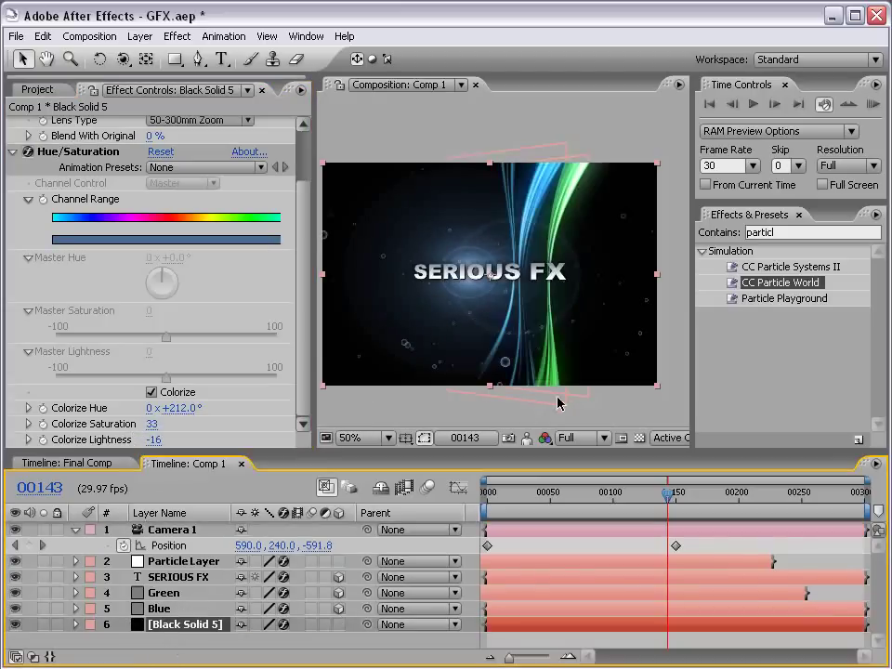
Repeatedly maximize the Composition panel with ` to check the dimmed blue flare glow
scroll(509, 257, up, 2)
key(grave)
scroll(498, 293, down, 2)
key(grave)
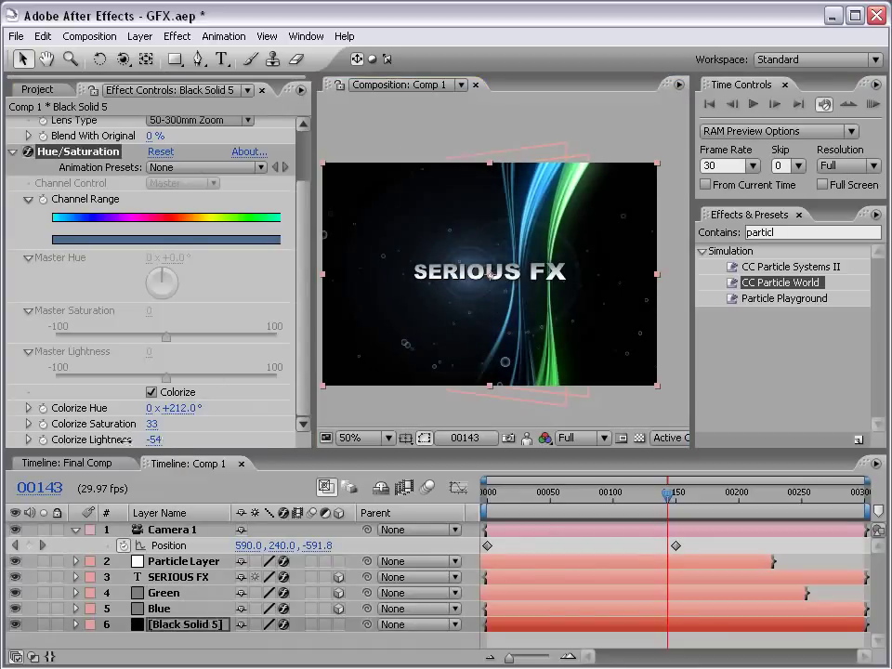
scroll(490, 272, up, 2)
key(grave)
scroll(458, 321, down, 2)
key(grave)
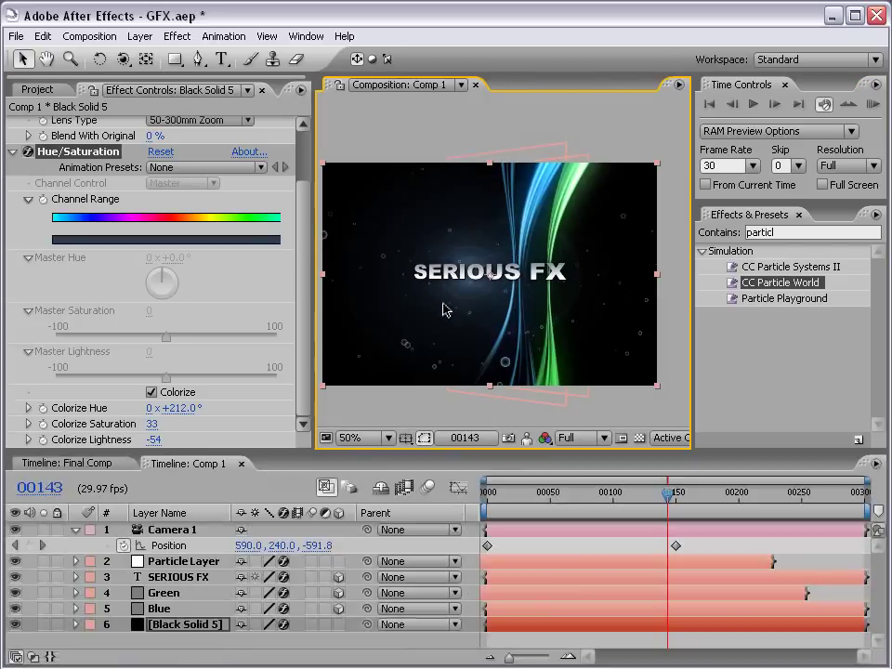
scroll(507, 354, up, 2)
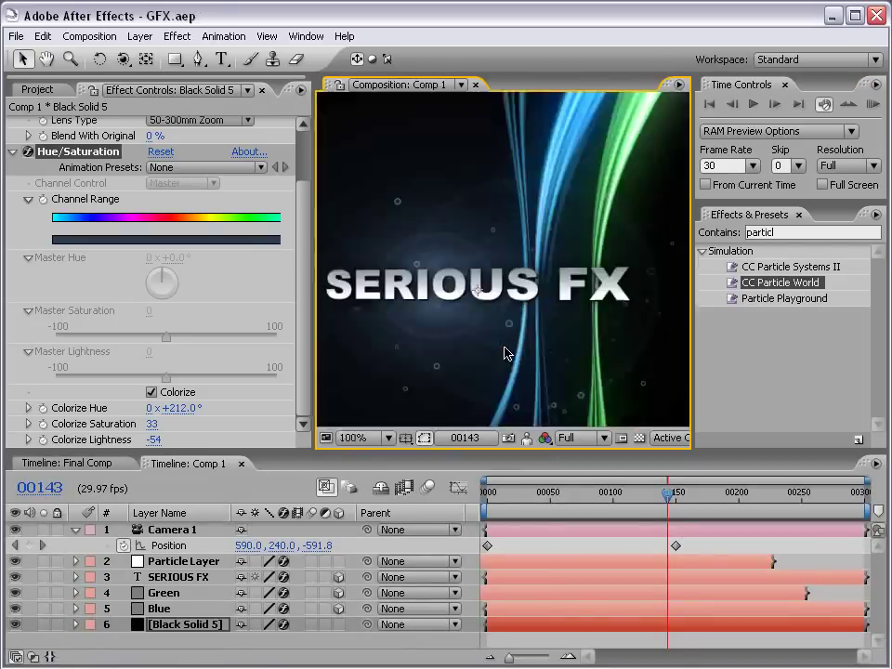
key(grave)
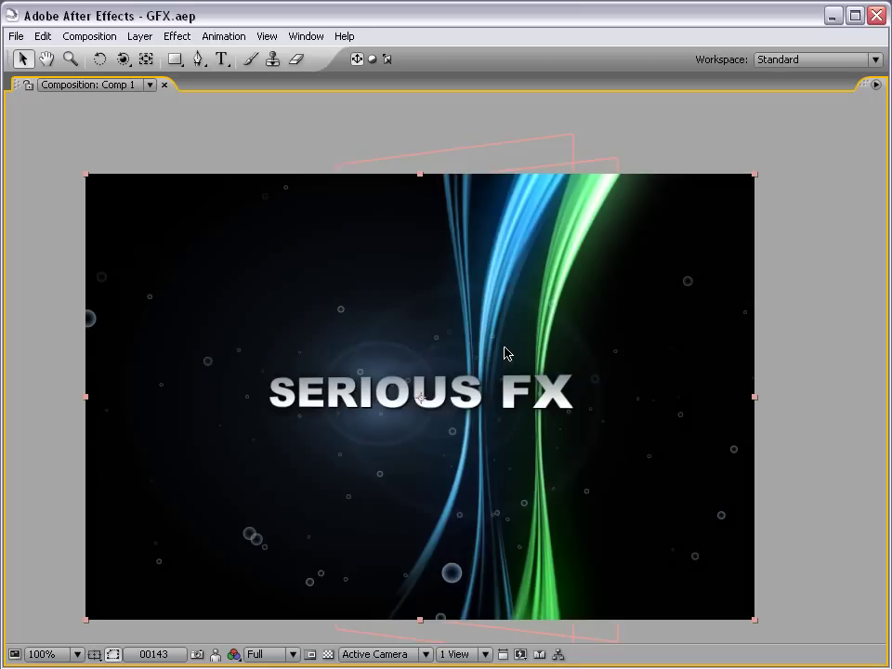
scroll(507, 326, down, 2)
key(grave)
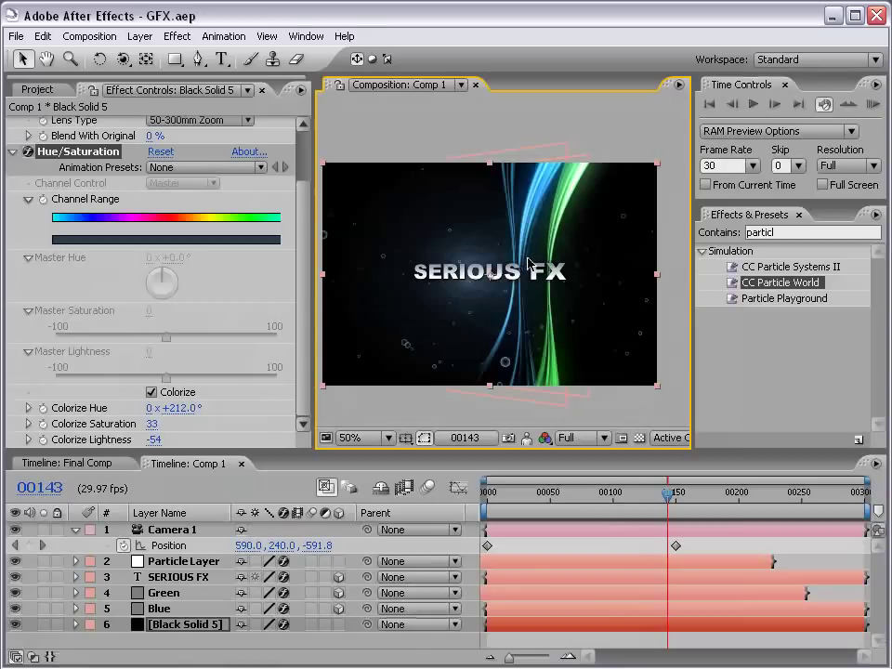
Try narrower Fractal Noise Scale Width on the Green layer, preview it, then revert to 111
click(173, 596)
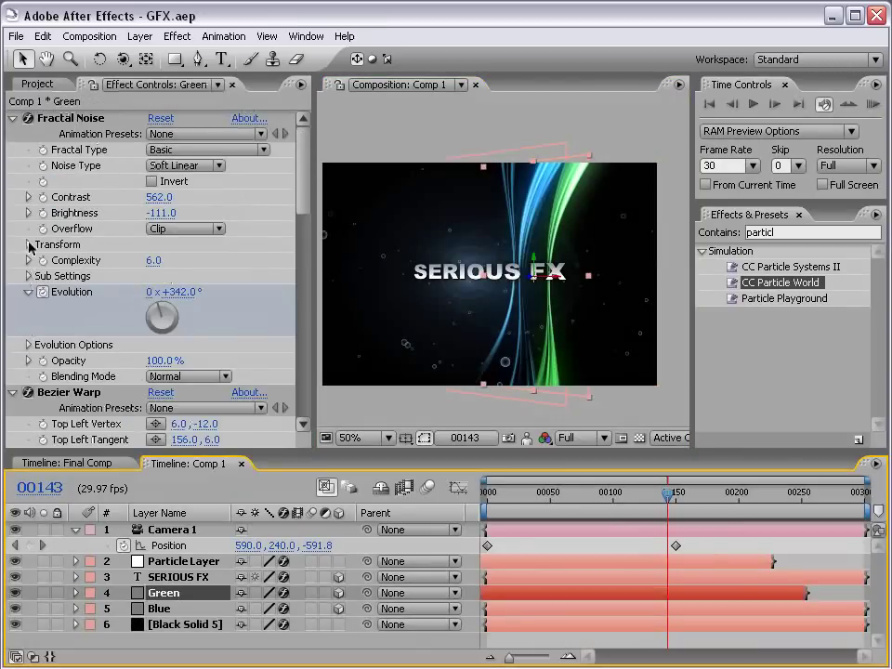
click(29, 246)
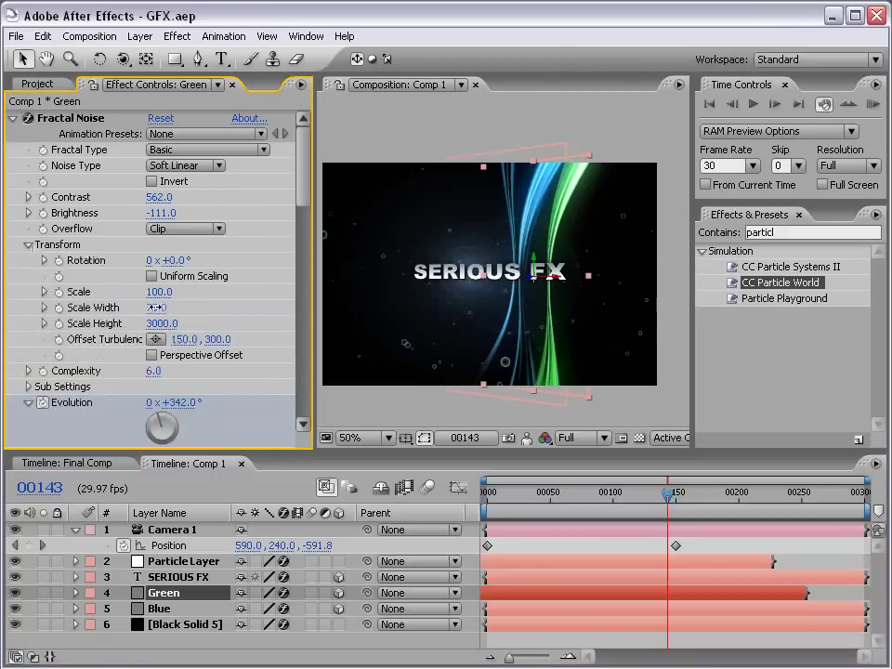
drag(156, 307, 189, 307)
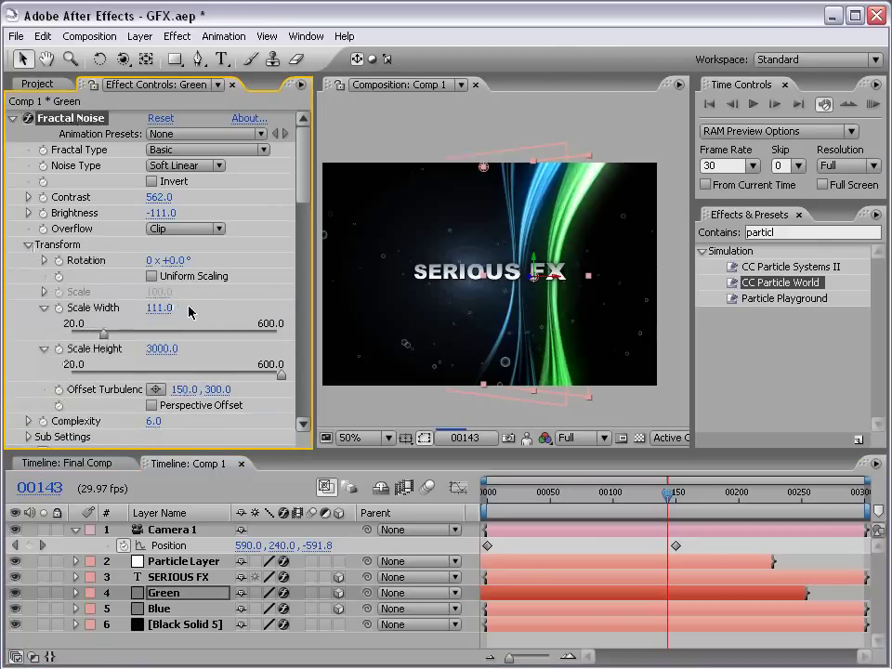
drag(167, 312, 93, 313)
key(grave)
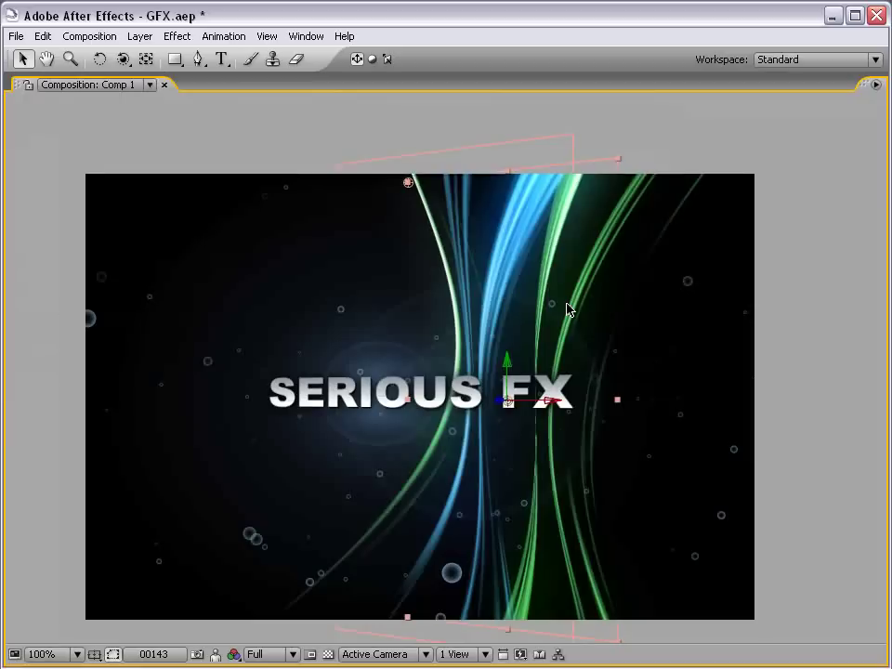
key(grave)
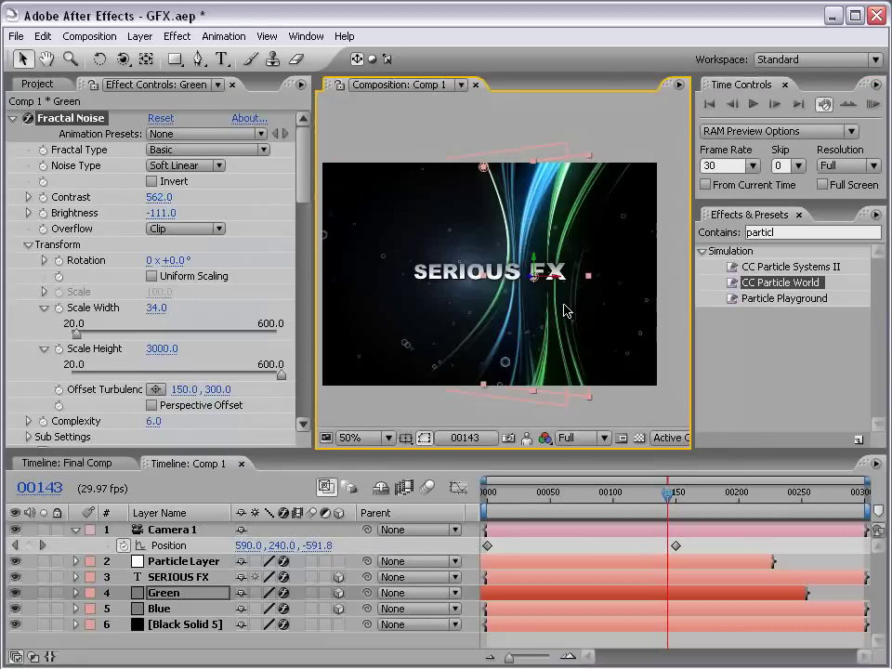
key(ctrl+z)
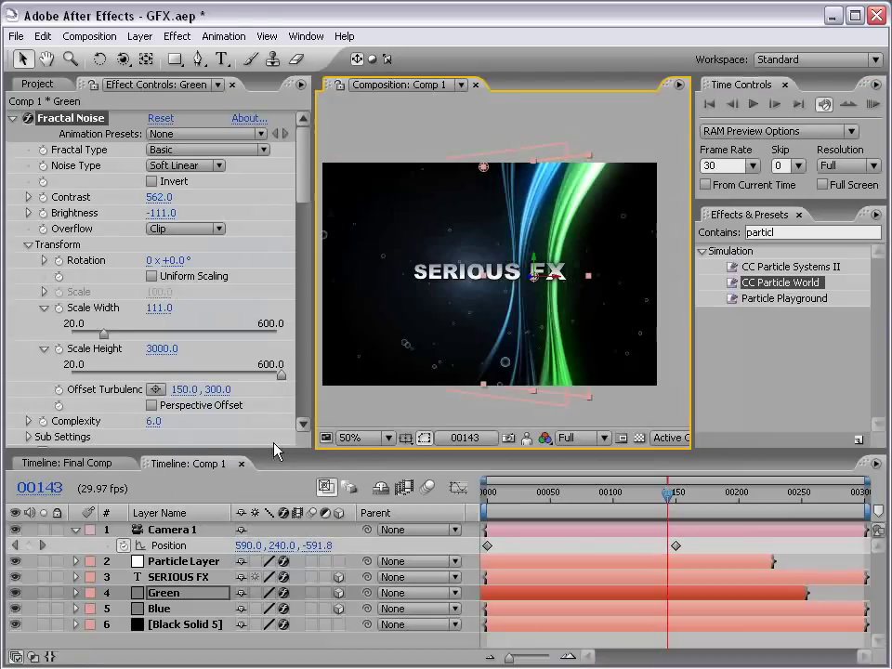
Compare against the Final Comp, save GFX.aep, and switch back to Comp 1
click(69, 463)
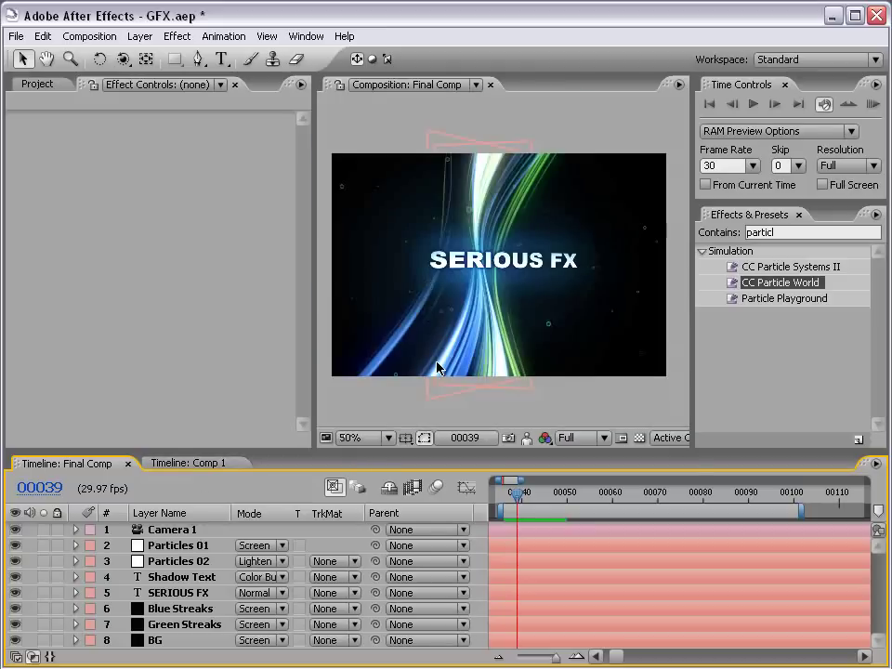
key(ctrl+s)
click(199, 462)
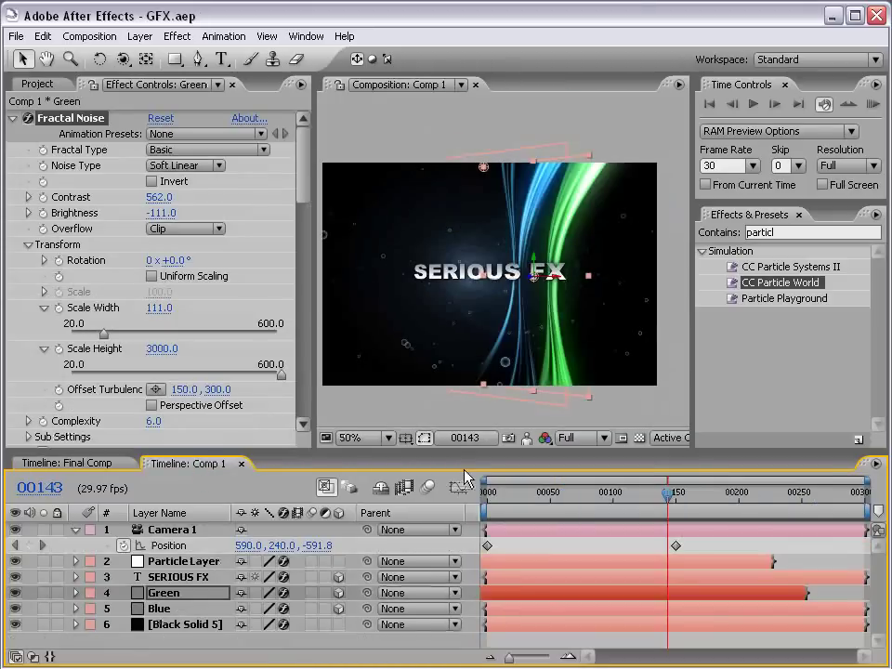